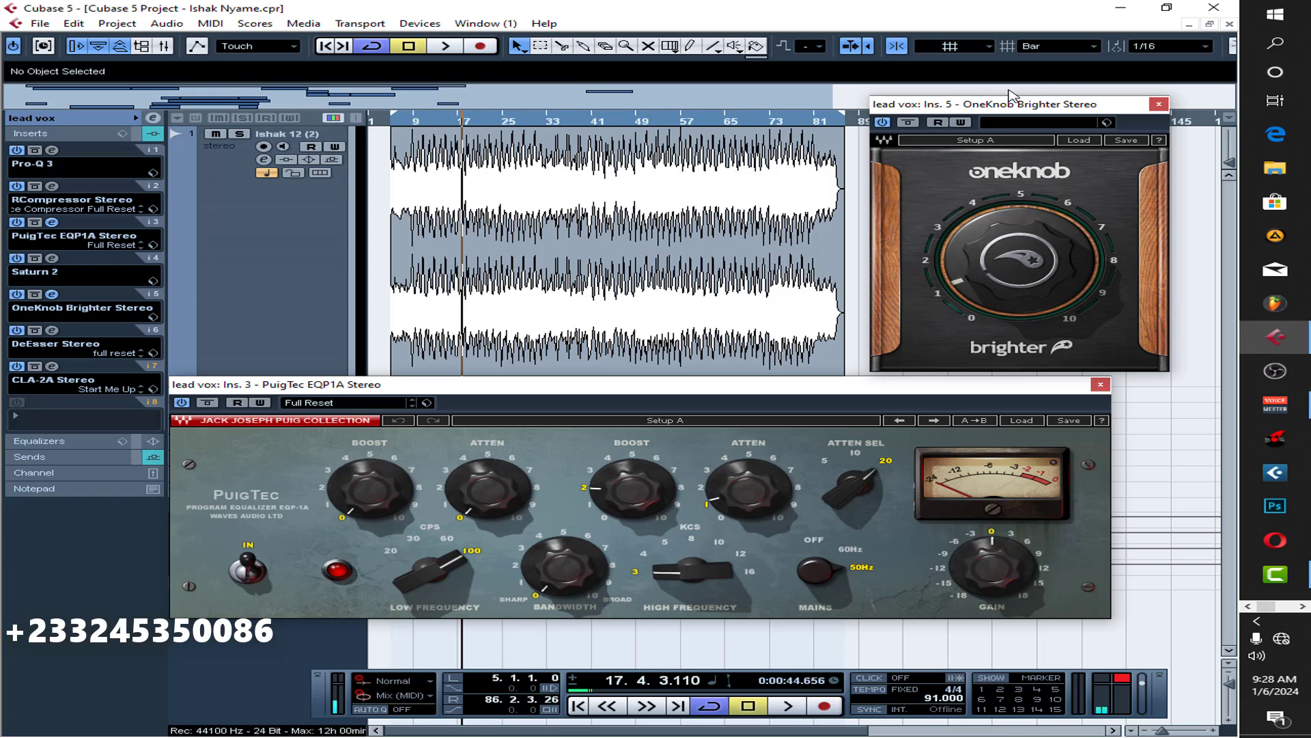
# Close the PuigTec EQP1A and OneKnob Brighter plug-in windows and play the full mix from the left locator.
pyautogui.click(1100, 386)
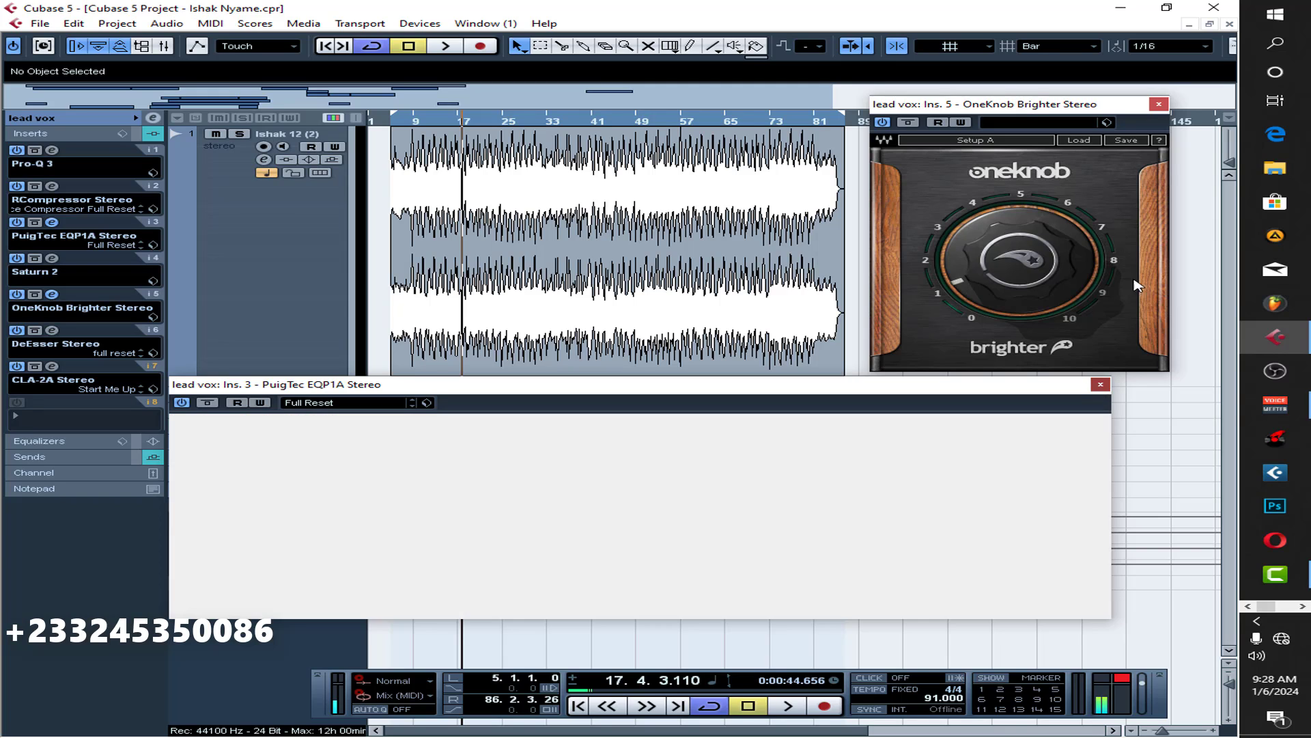
pyautogui.click(1161, 106)
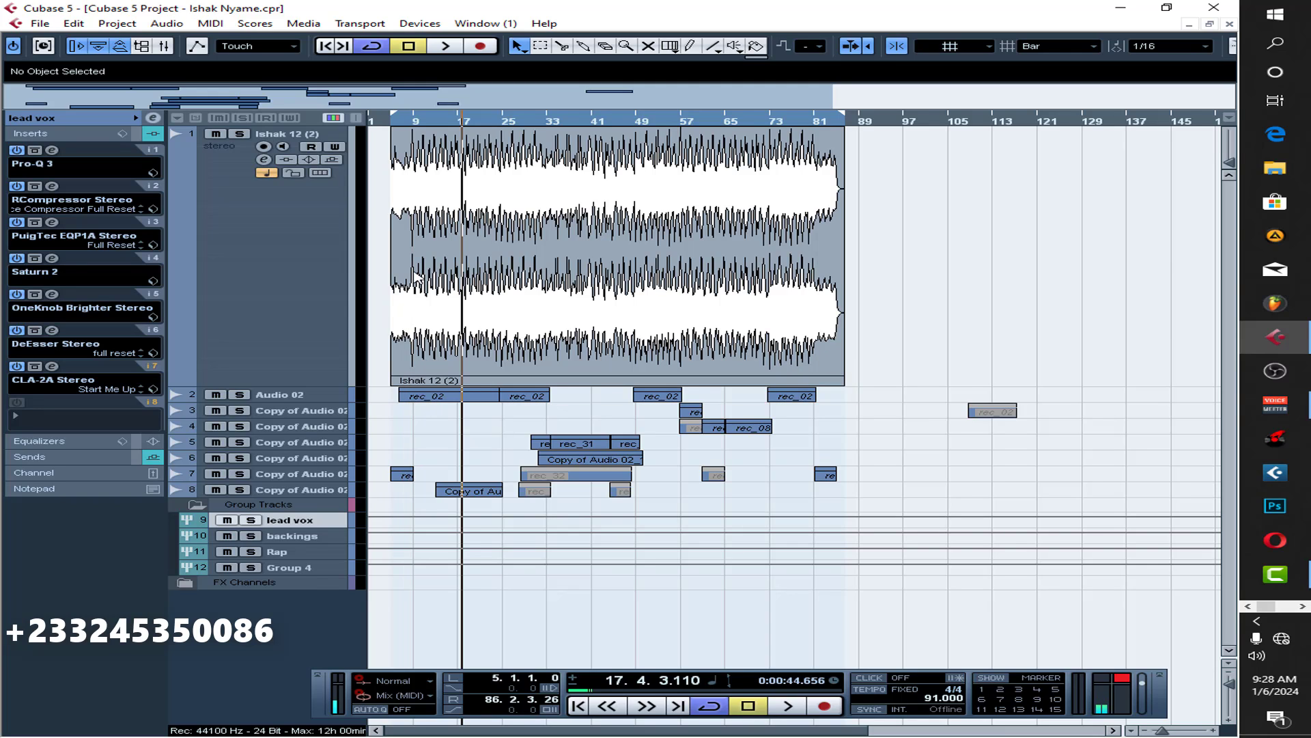
pyautogui.press('KP_1')
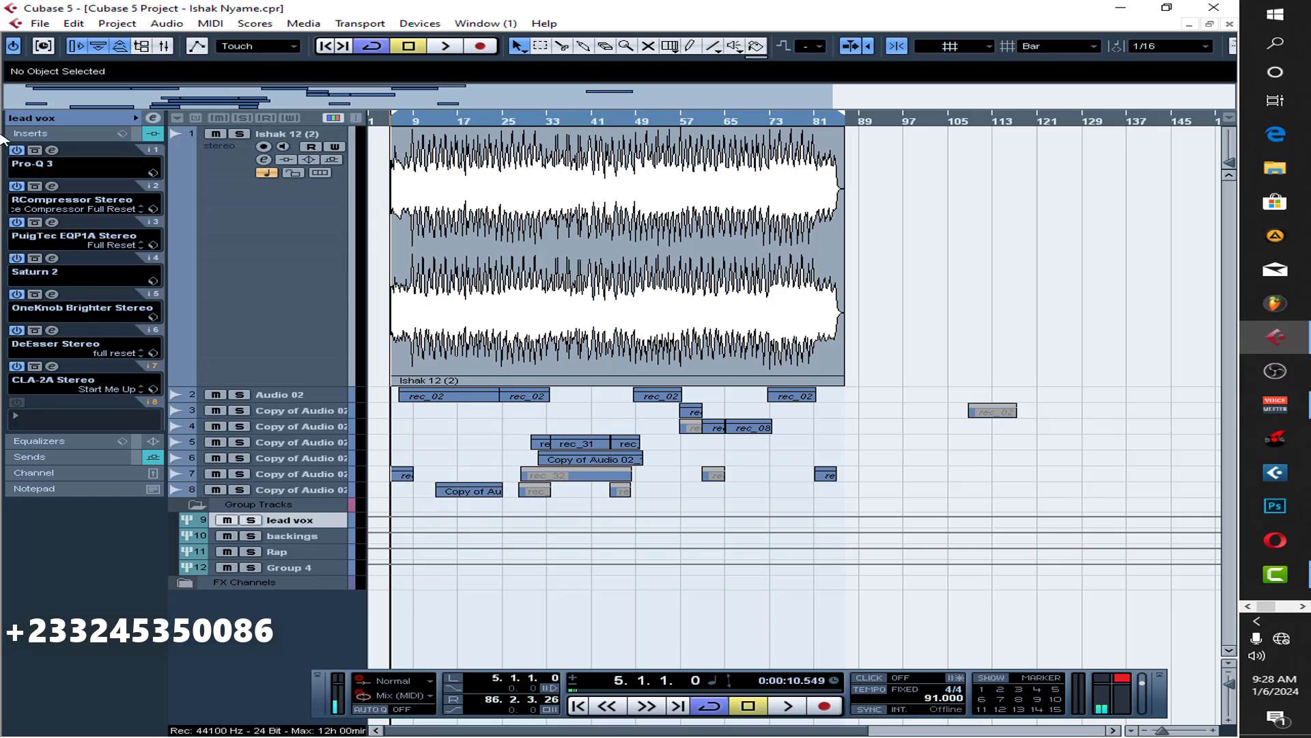
pyautogui.click(64, 120)
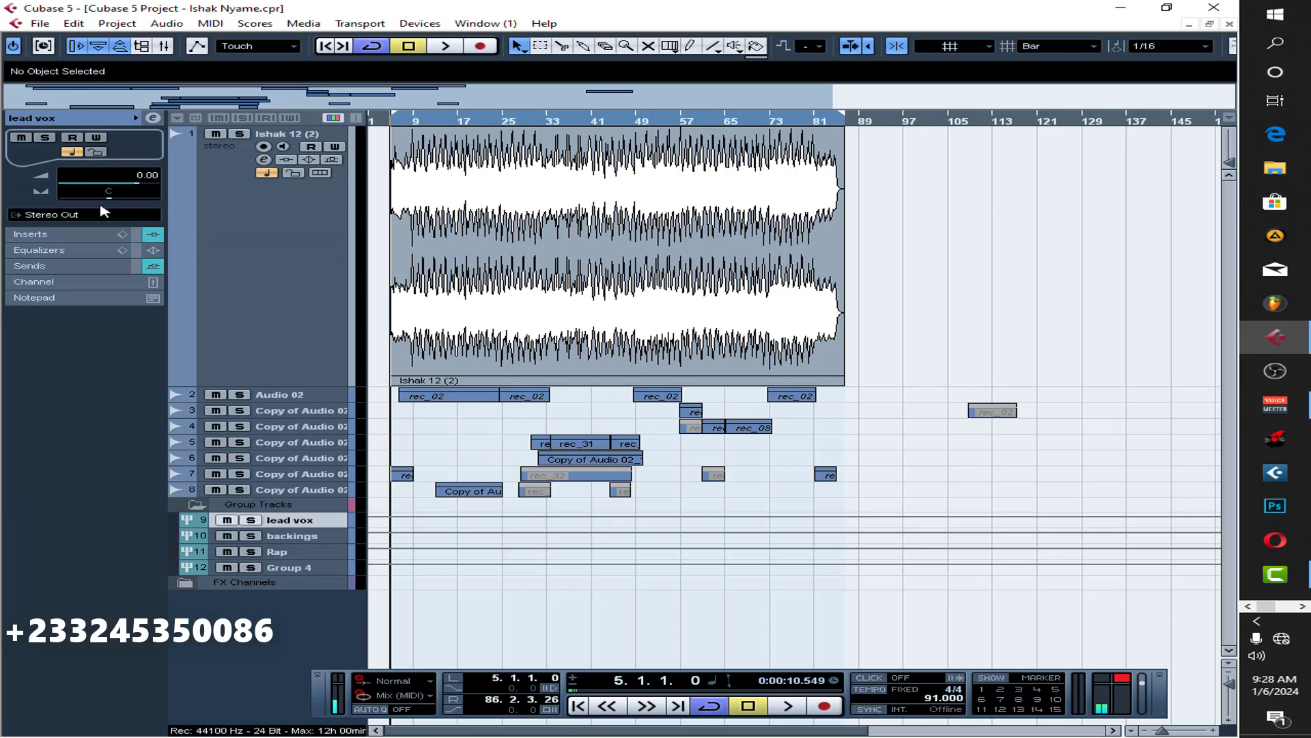
pyautogui.press('space')
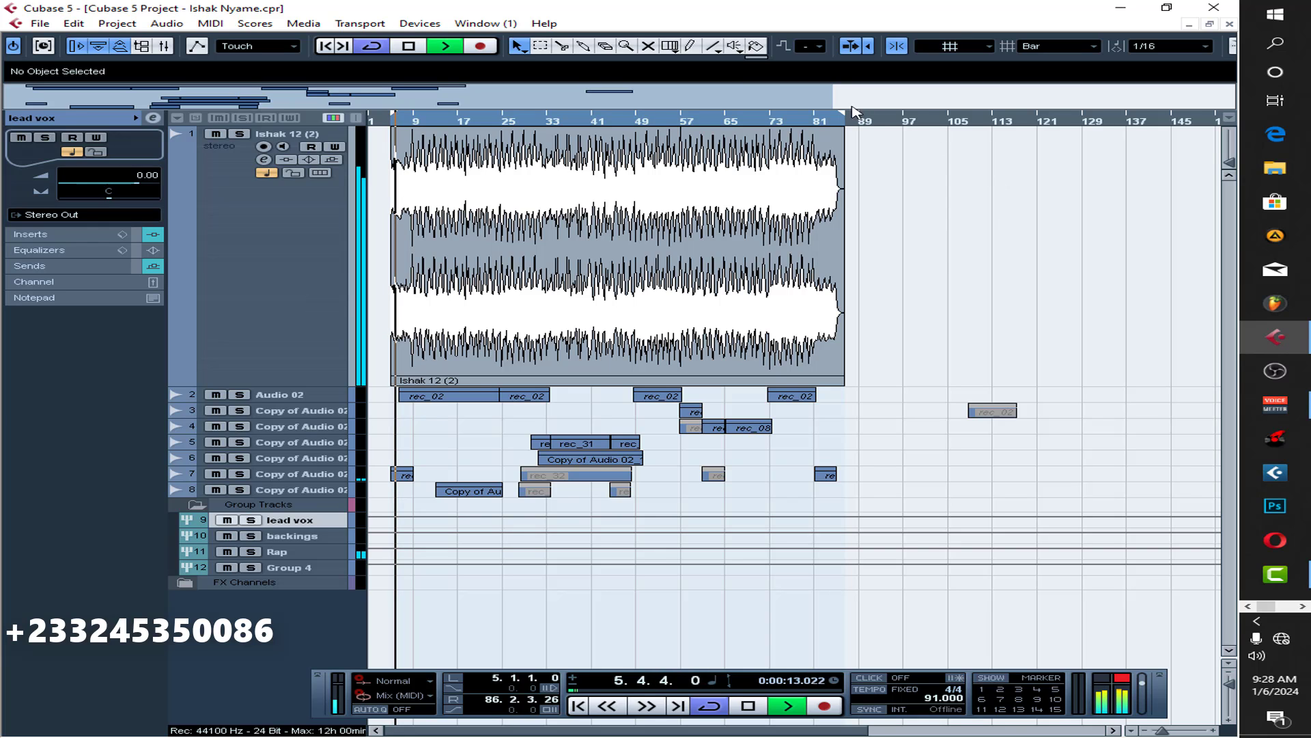
pyautogui.moveTo(829, 105); pyautogui.dragTo(526, 97)
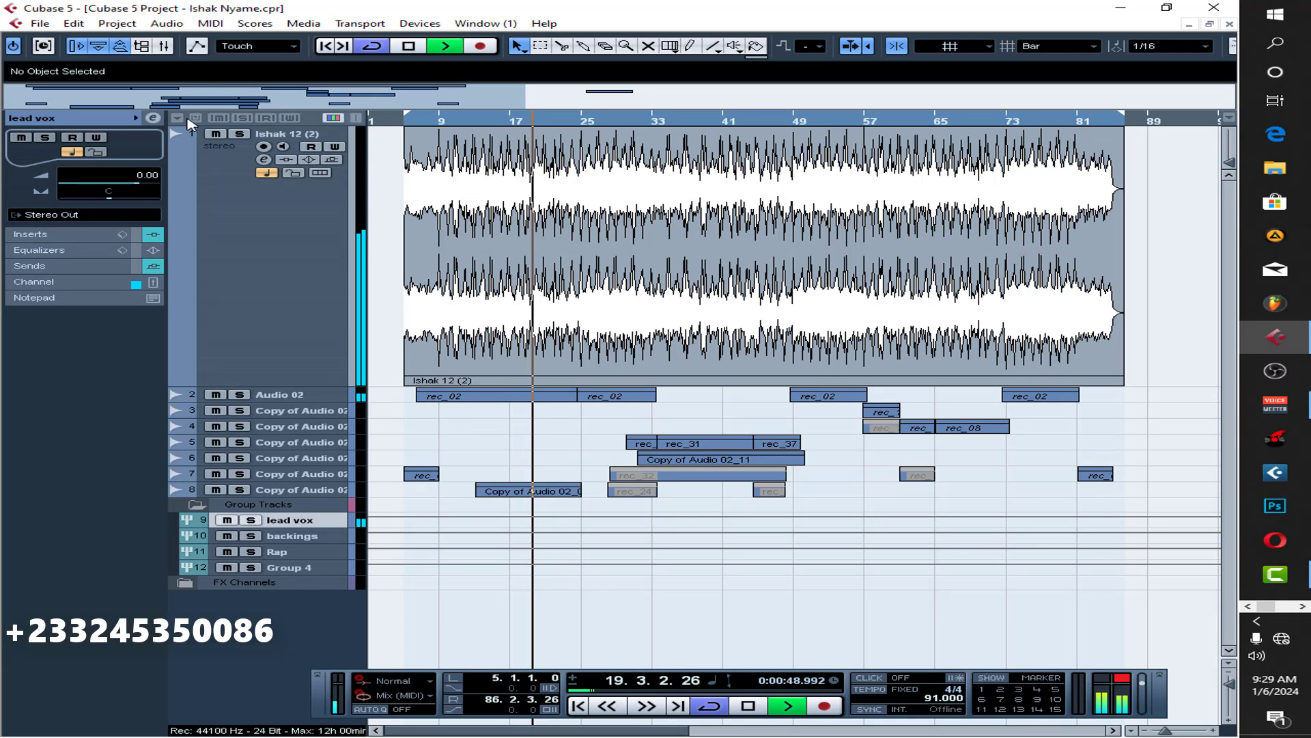
# Check the Stereo Out channel's inserts and equalizer in the mixer, close both windows and stop playback.
pyautogui.press('F3')
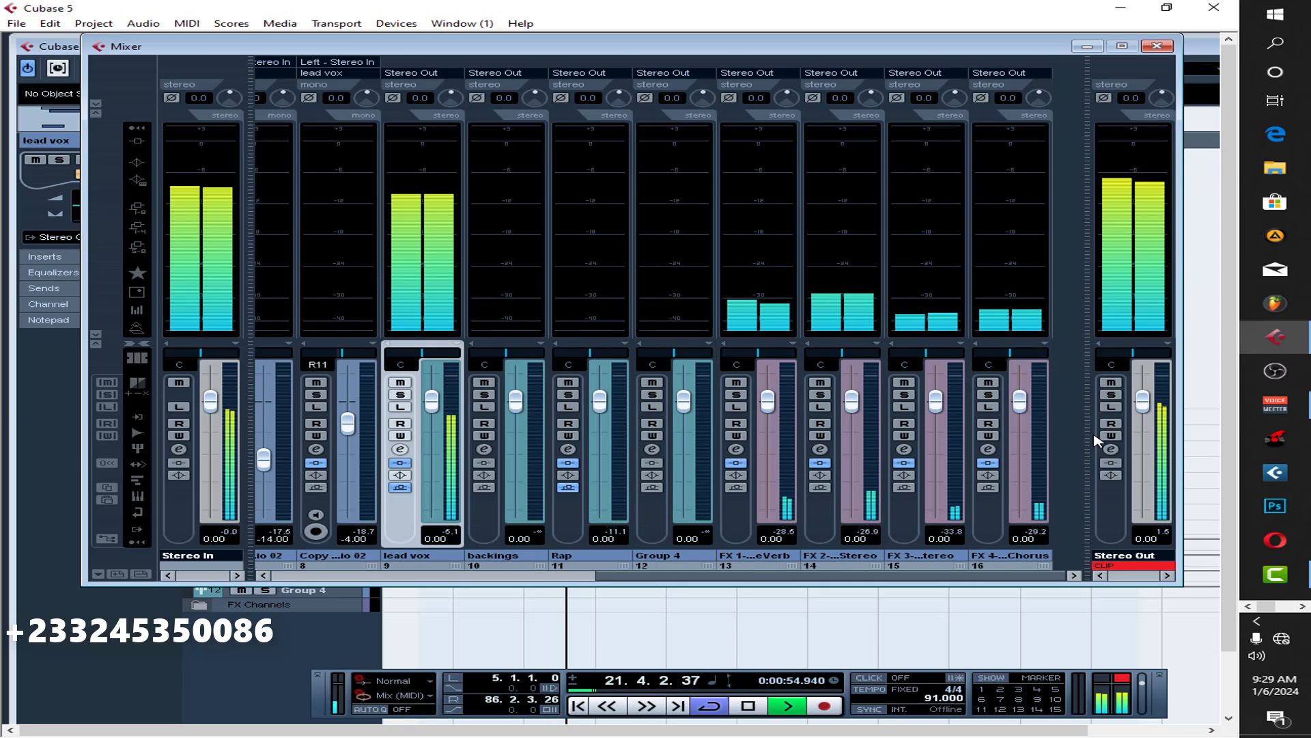
pyautogui.click(1111, 449)
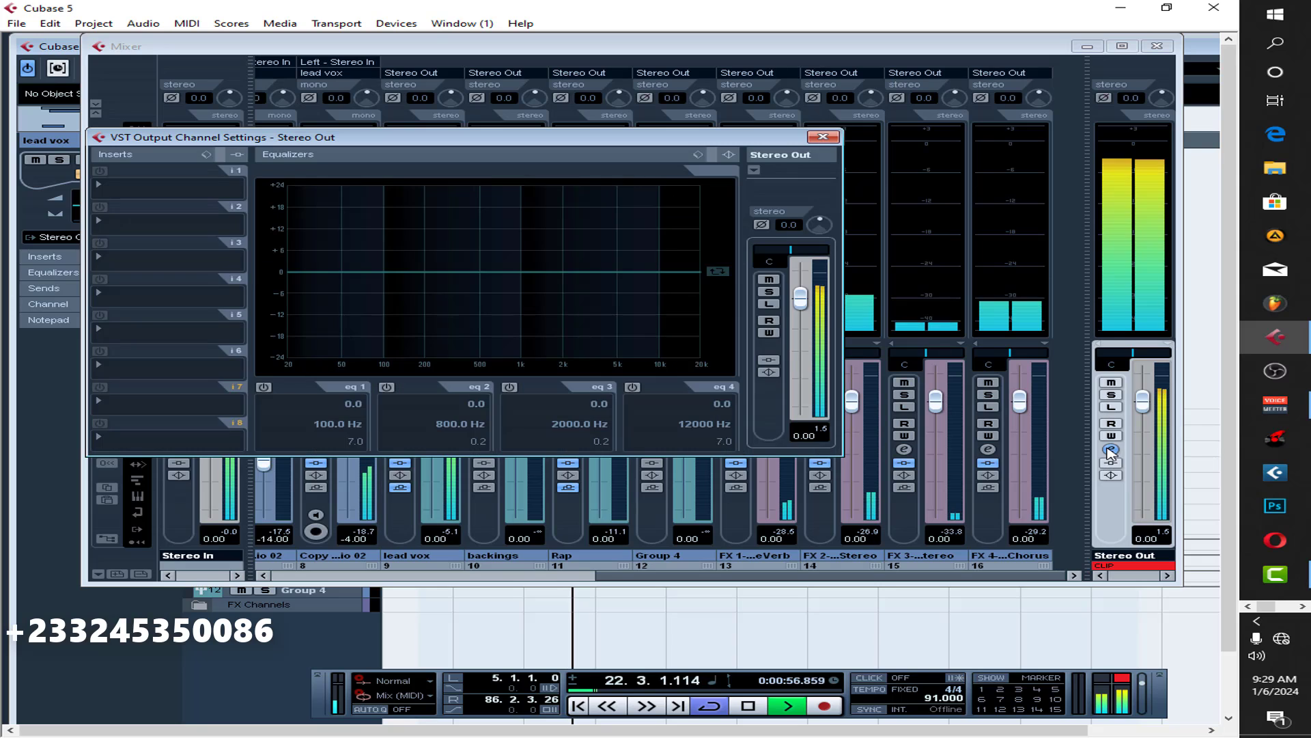
pyautogui.click(823, 136)
pyautogui.press('F3')
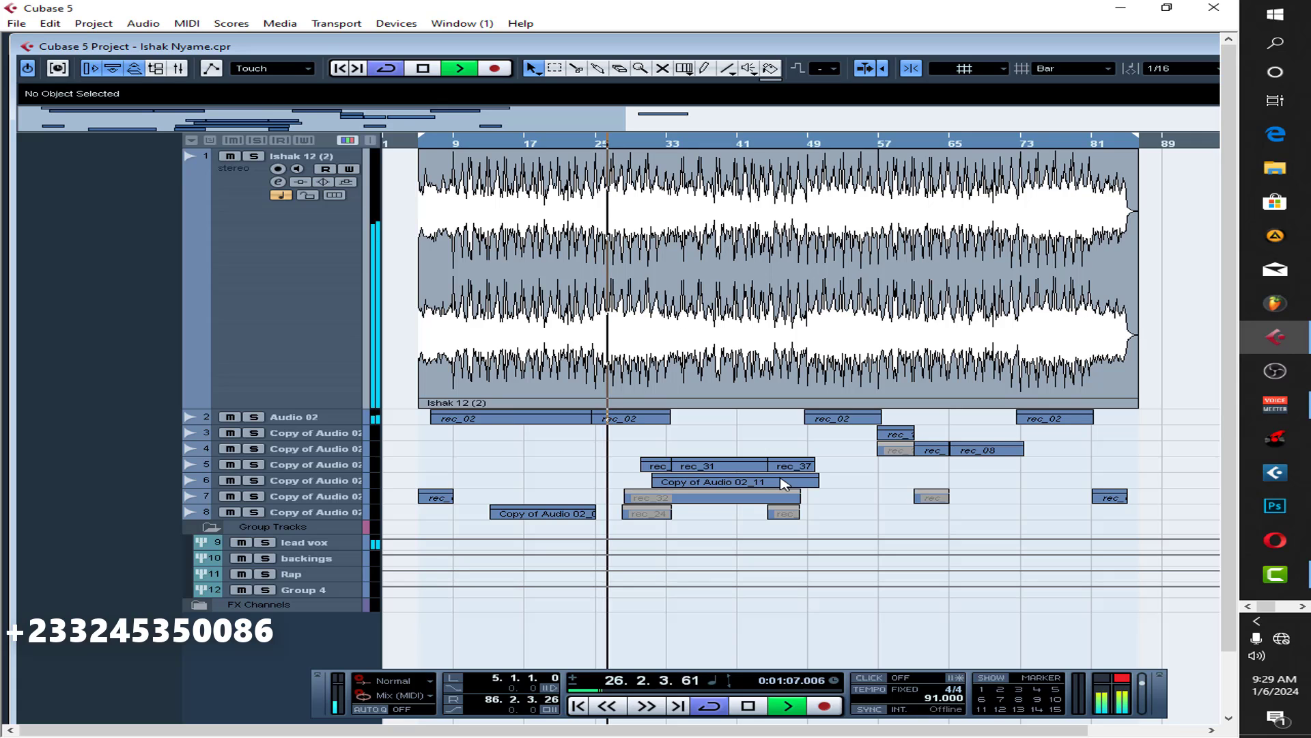
pyautogui.press('space')
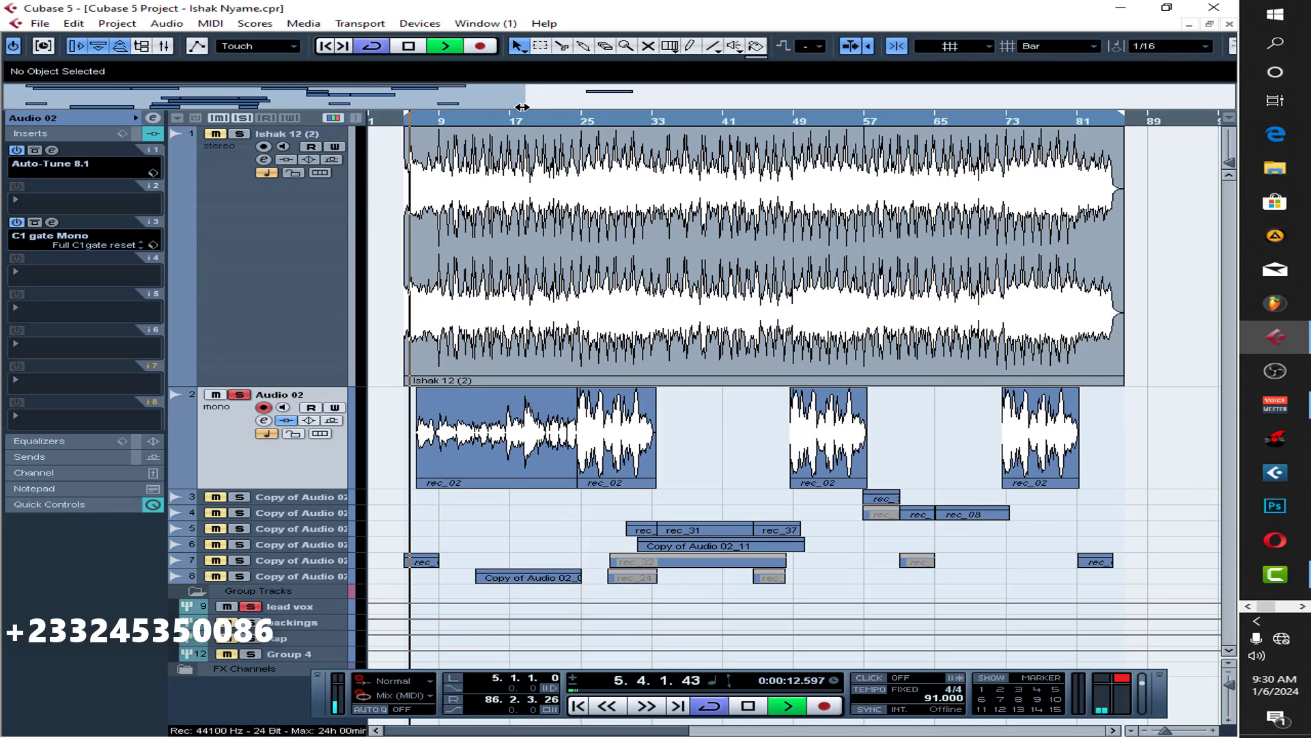
# Stop the soloed vocal playback and turn off the Auto-Tune 8.1 and C1 gate inserts on the Audio 02 track.
pyautogui.moveTo(294, 91); pyautogui.dragTo(294, 91)
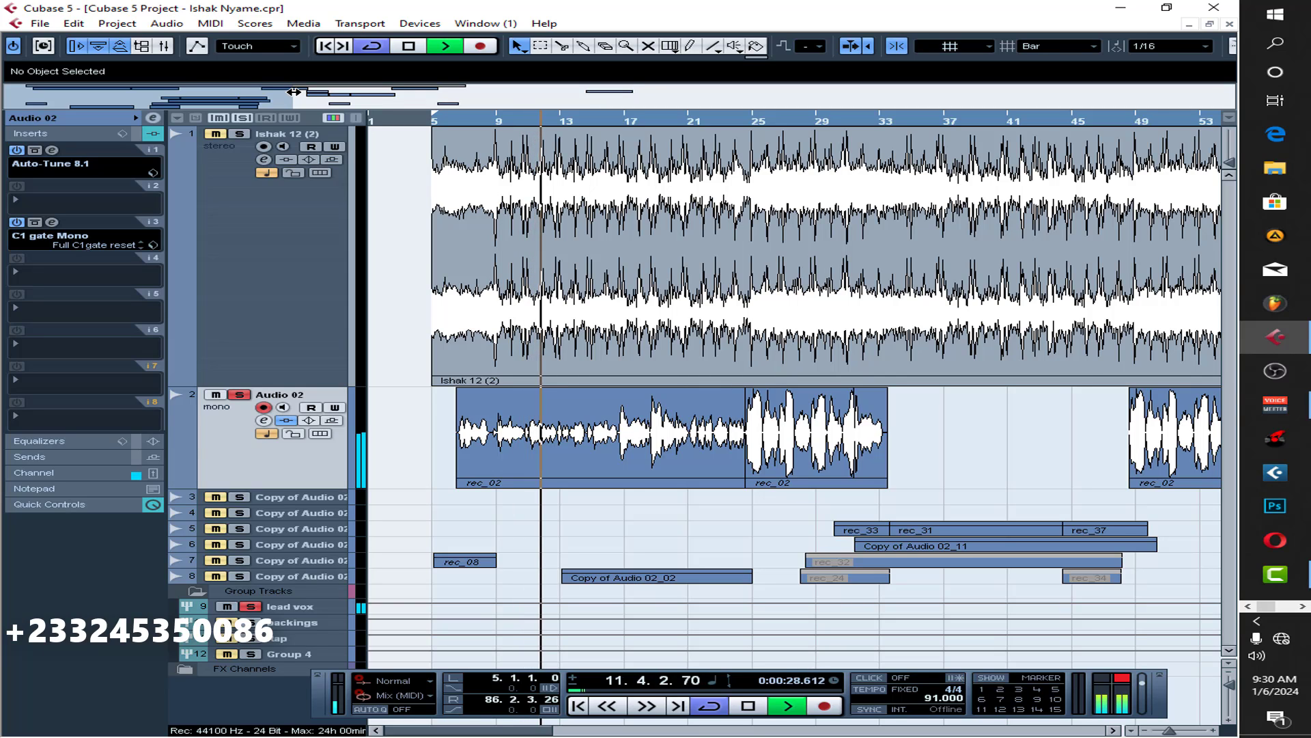
pyautogui.click(409, 47)
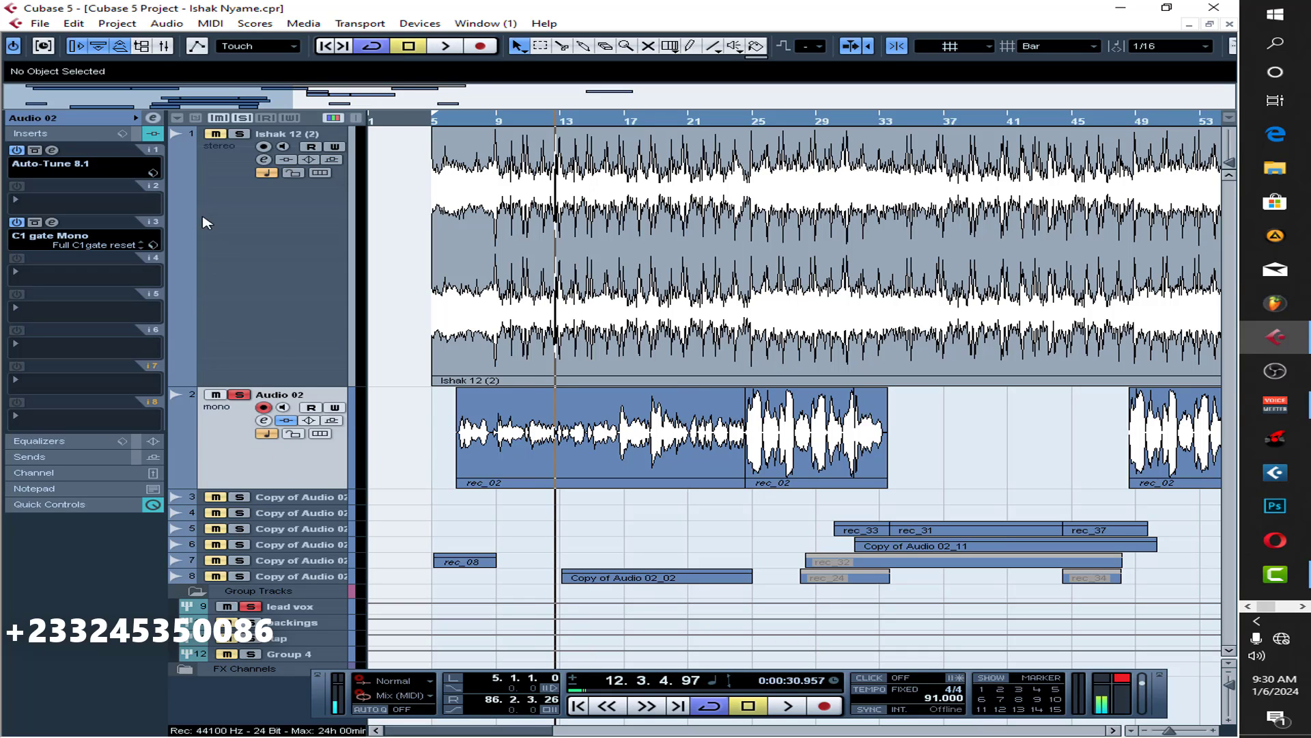
pyautogui.click(68, 133)
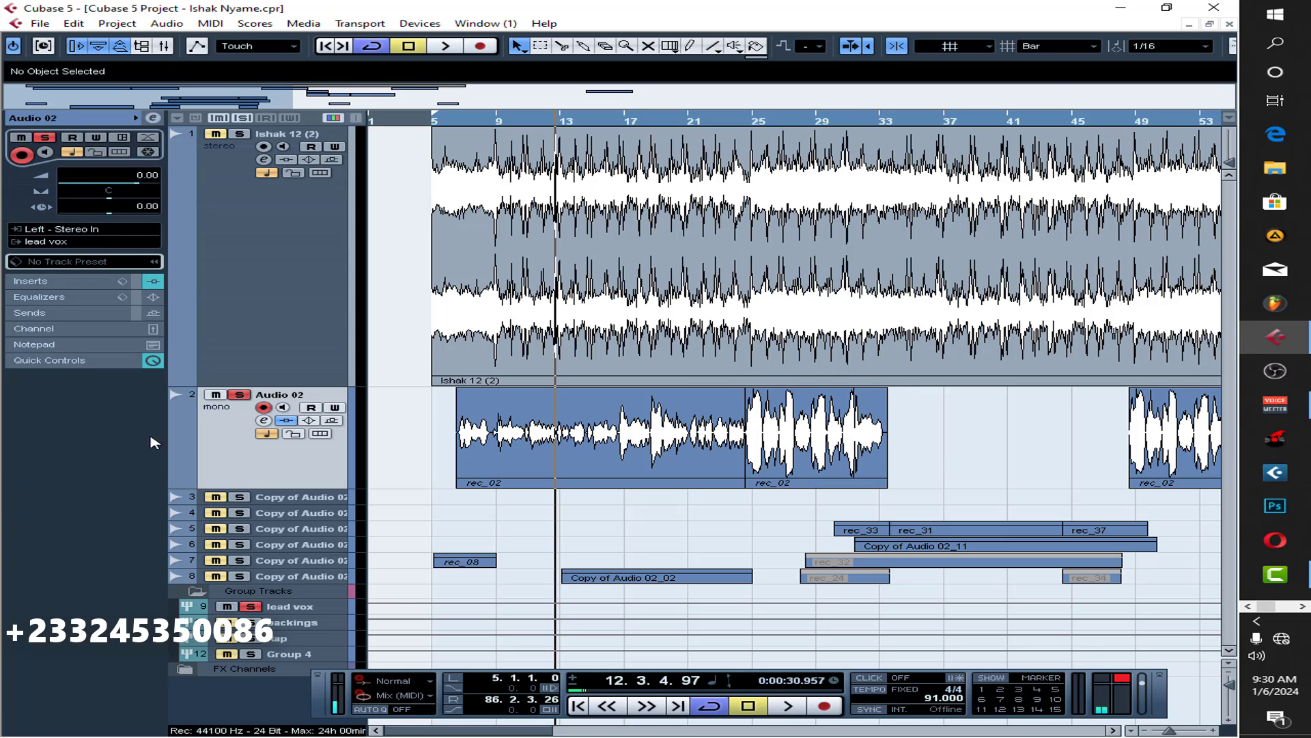
pyautogui.click(301, 614)
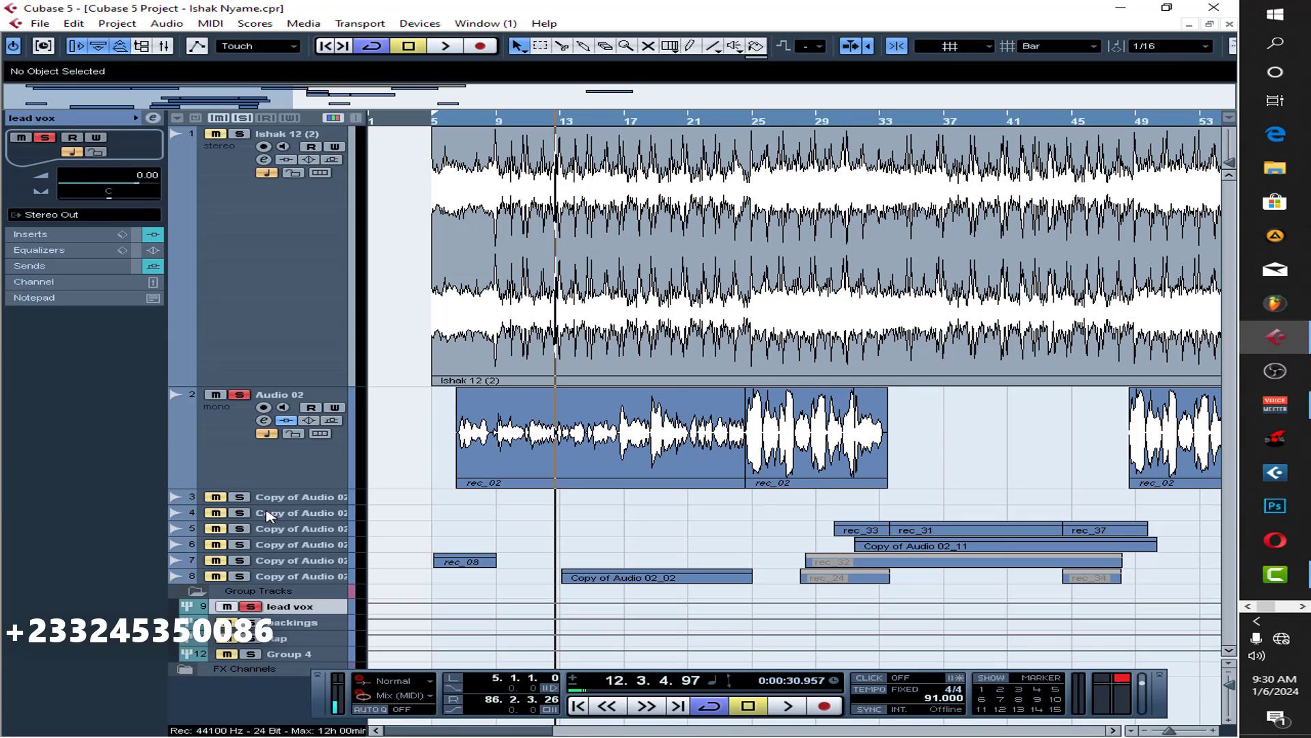
pyautogui.click(241, 444)
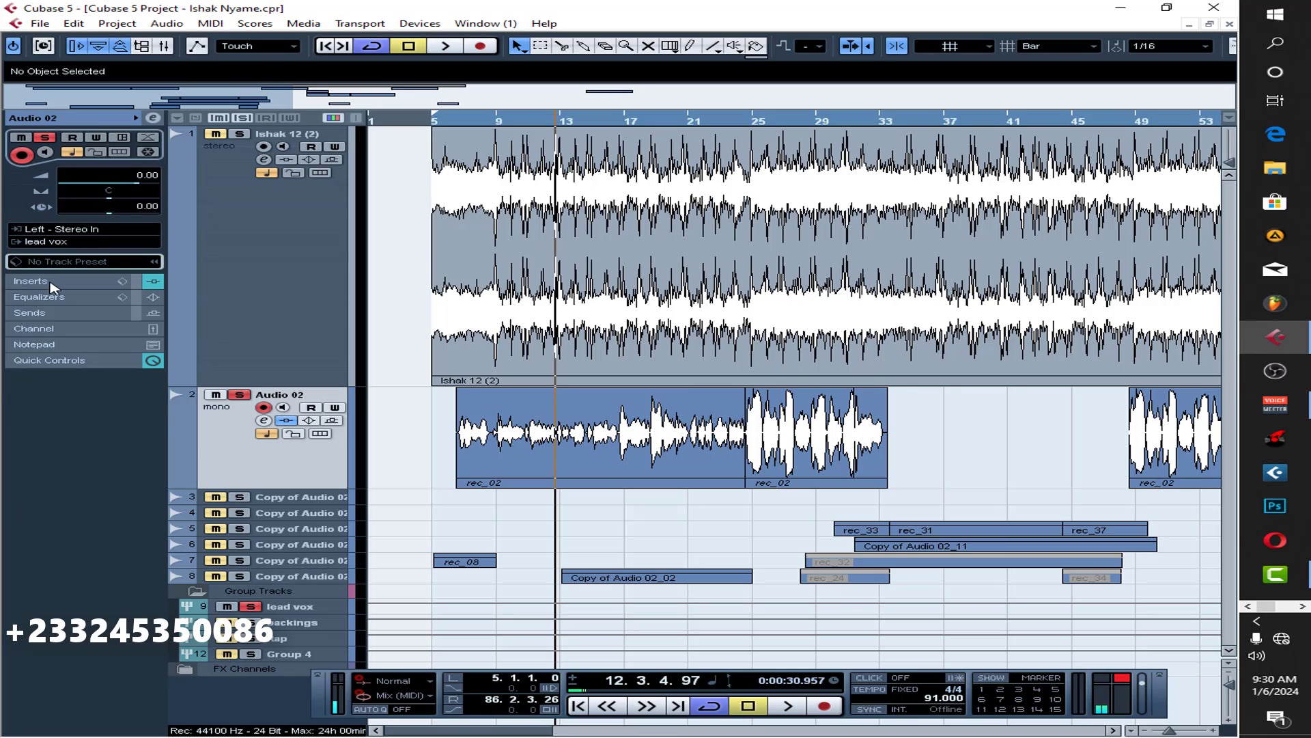
pyautogui.click(41, 281)
pyautogui.click(23, 223)
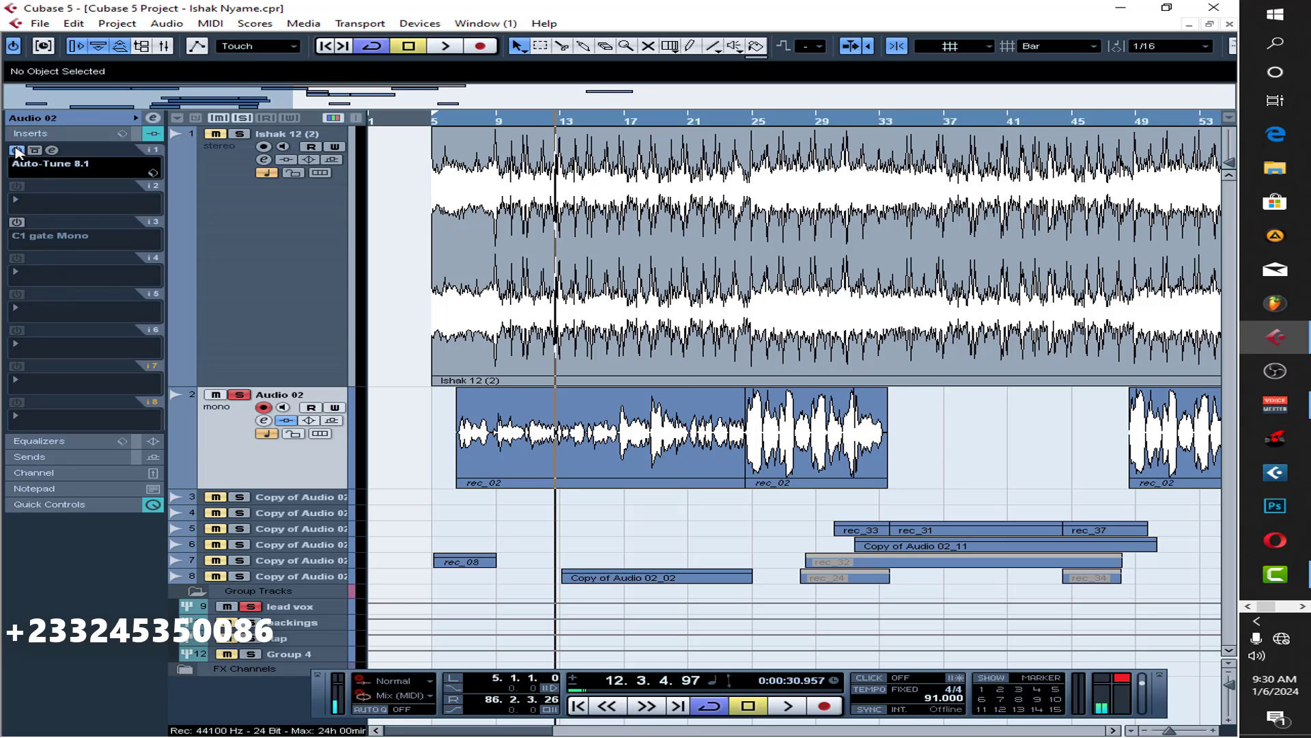
# Bypass all insert effects on the lead vox group track.
pyautogui.click(297, 608)
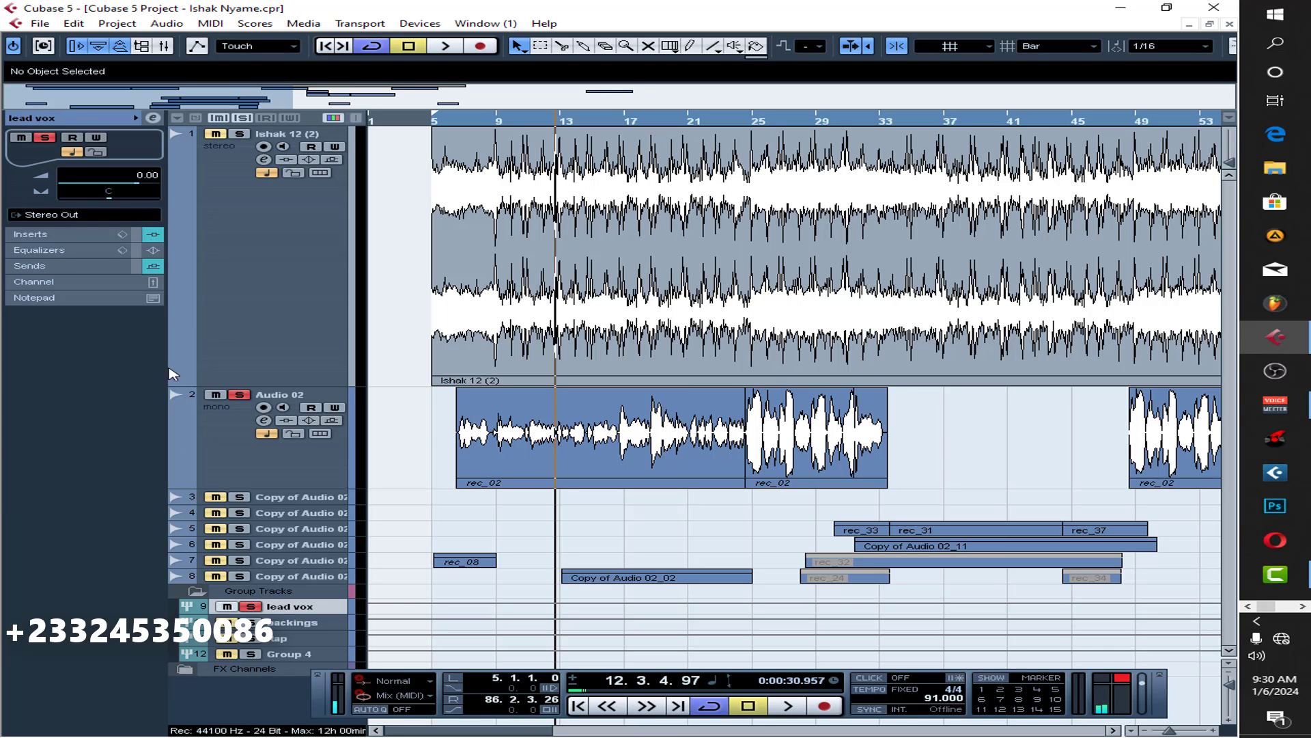
pyautogui.click(81, 237)
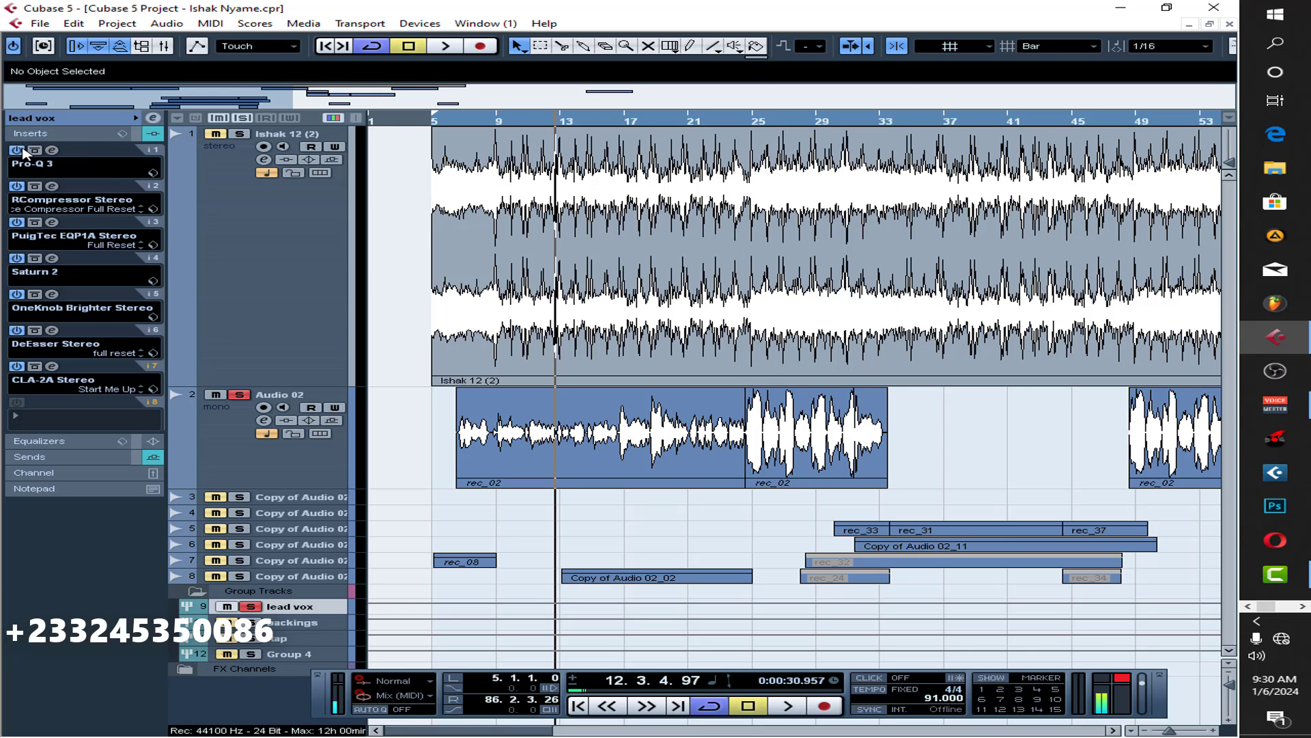
pyautogui.click(136, 135)
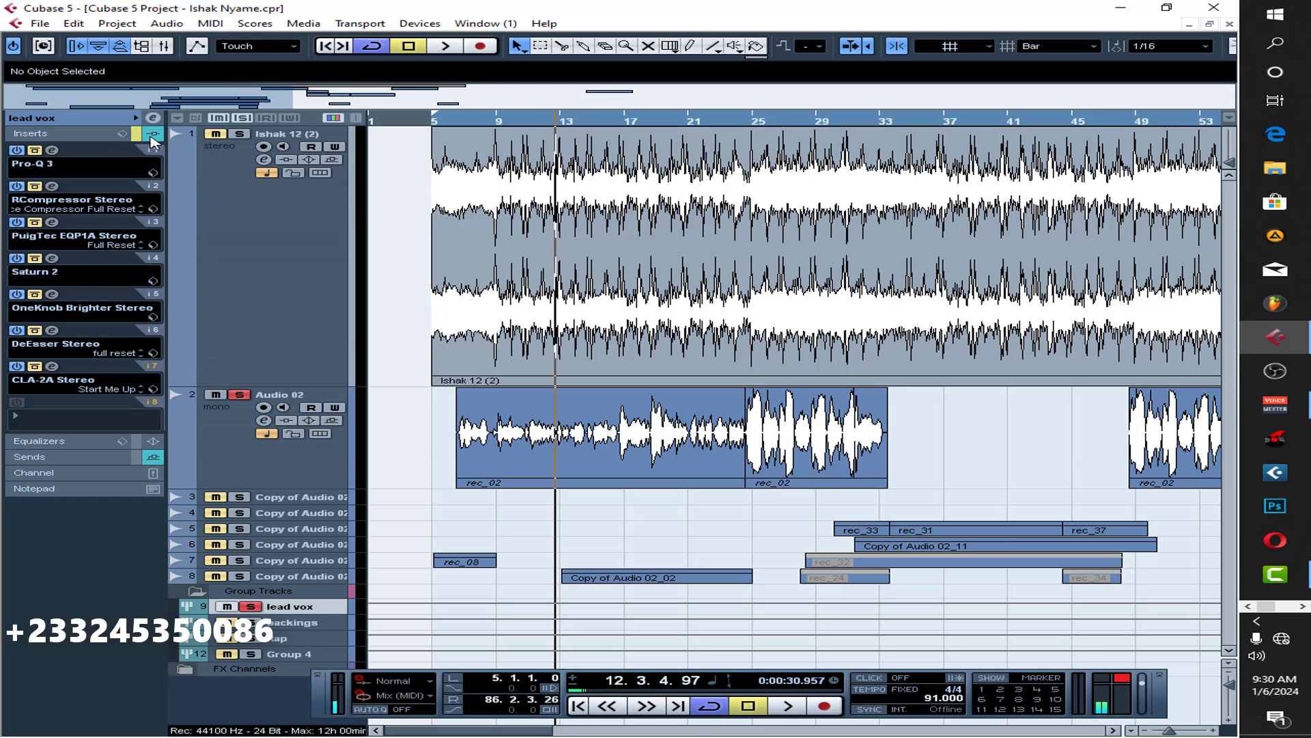
# Play the soloed vocal from bar 6, bypass all sends on the lead vox group and stop playback.
pyautogui.click(451, 123)
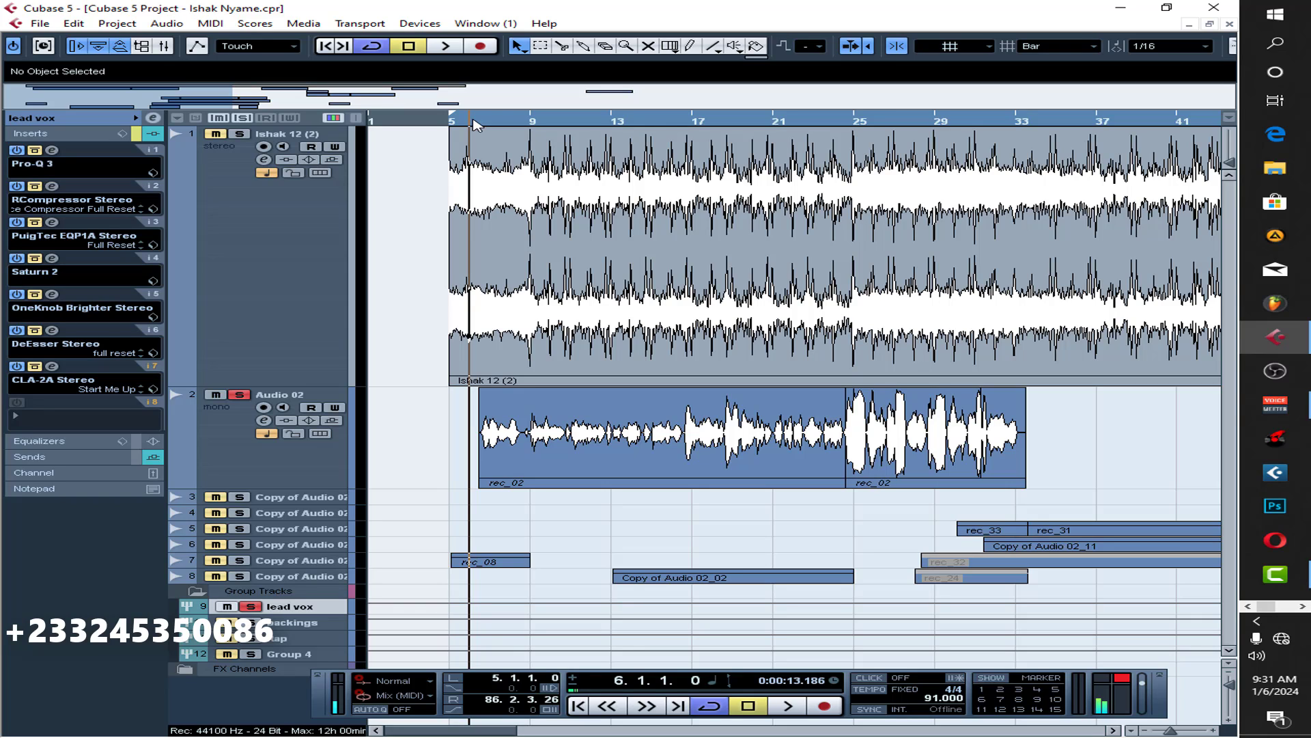
pyautogui.press('space')
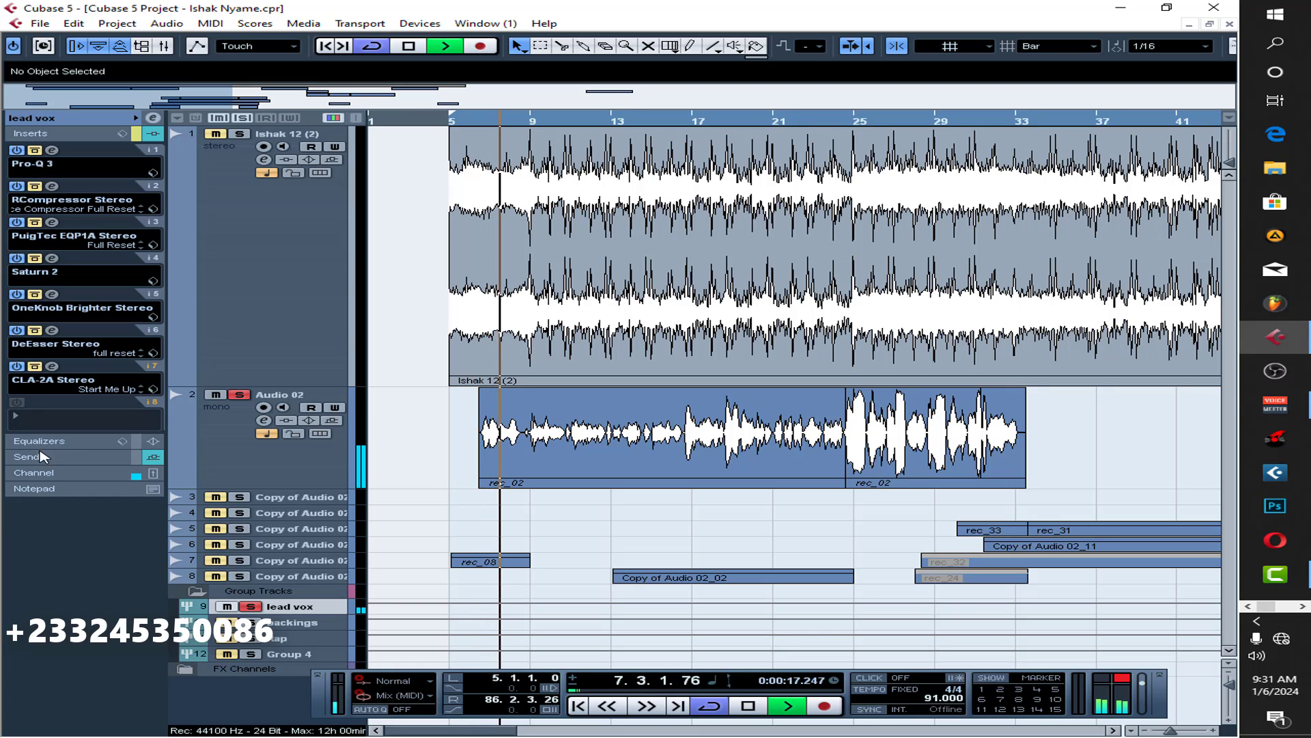
pyautogui.click(60, 442)
pyautogui.click(136, 165)
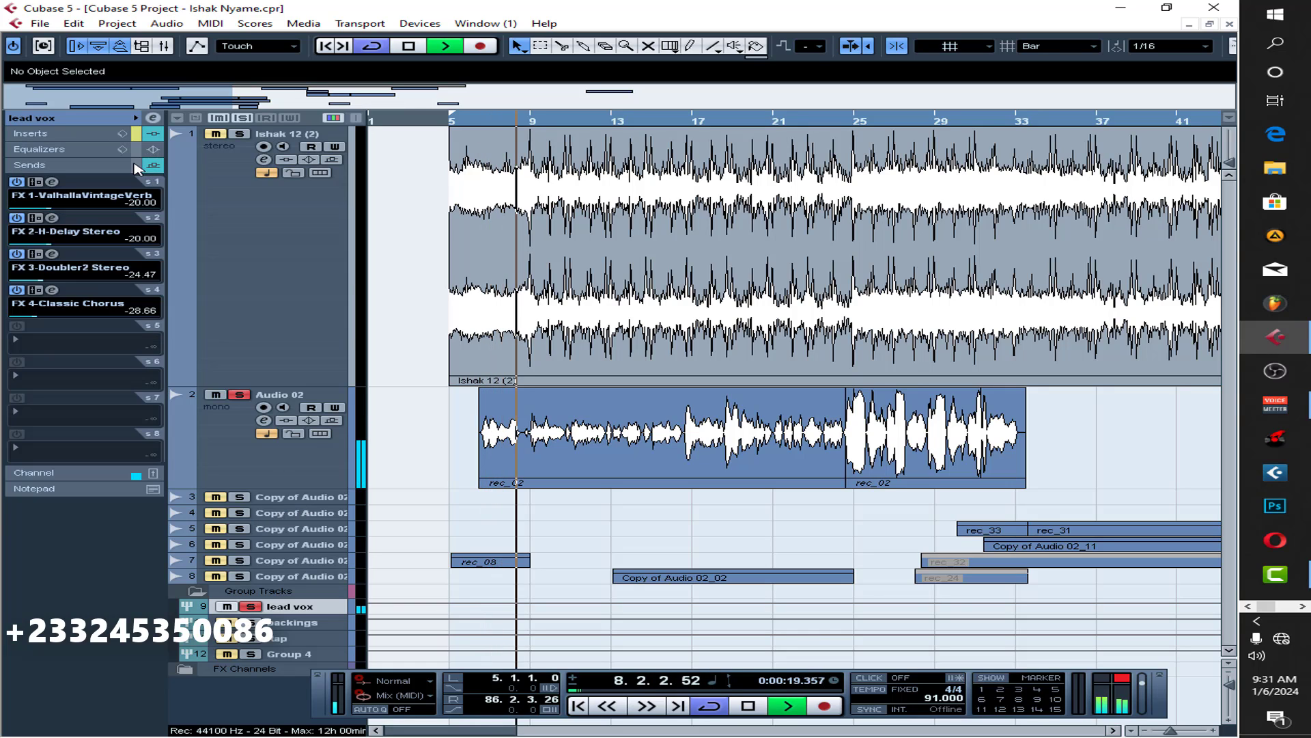
pyautogui.press('space')
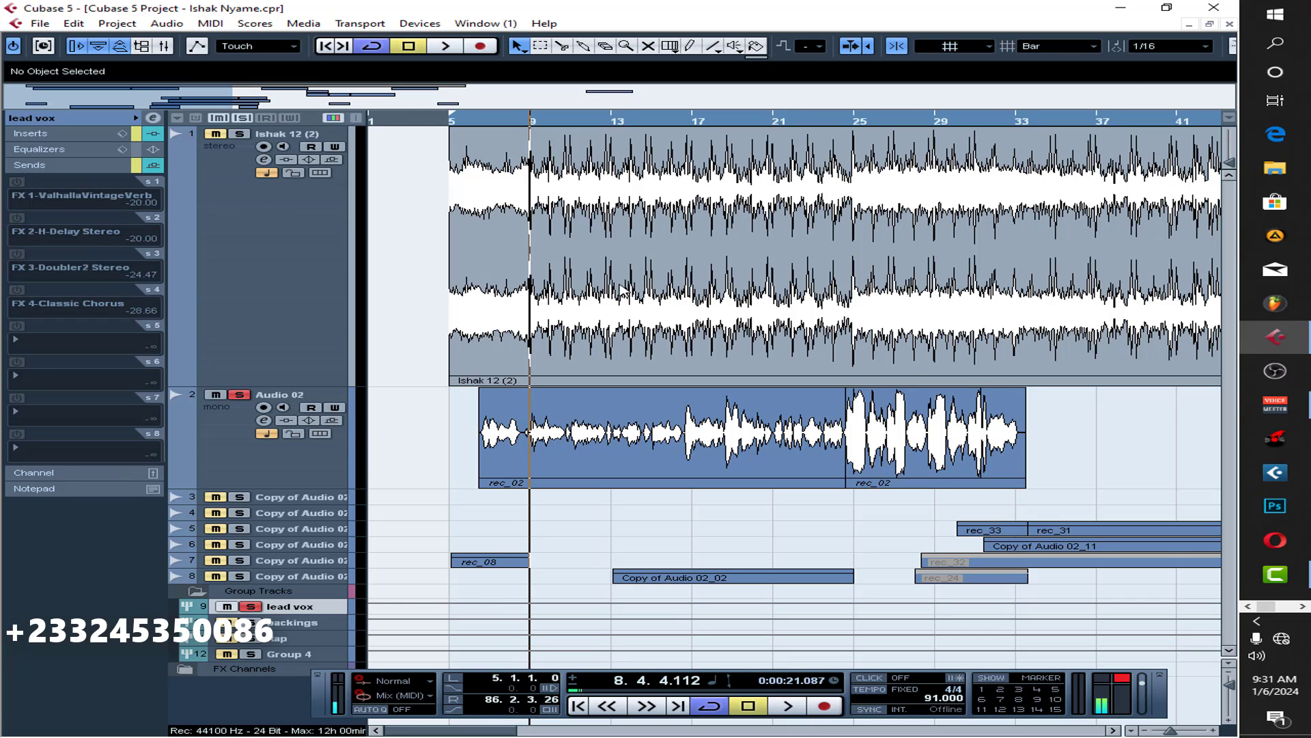
# Play the dry vocal, briefly unmute the instrumental on track 1 for comparison, mute it again and stop playback.
pyautogui.click(62, 120)
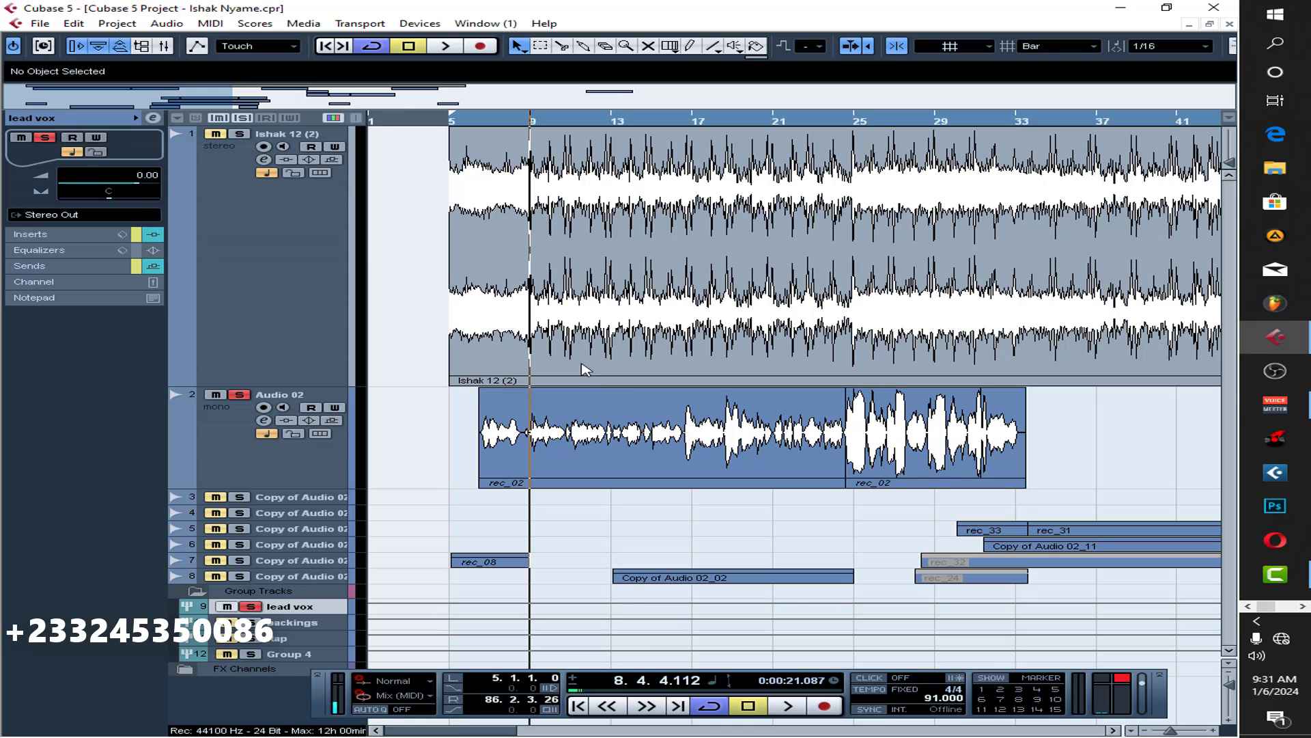
pyautogui.press('space')
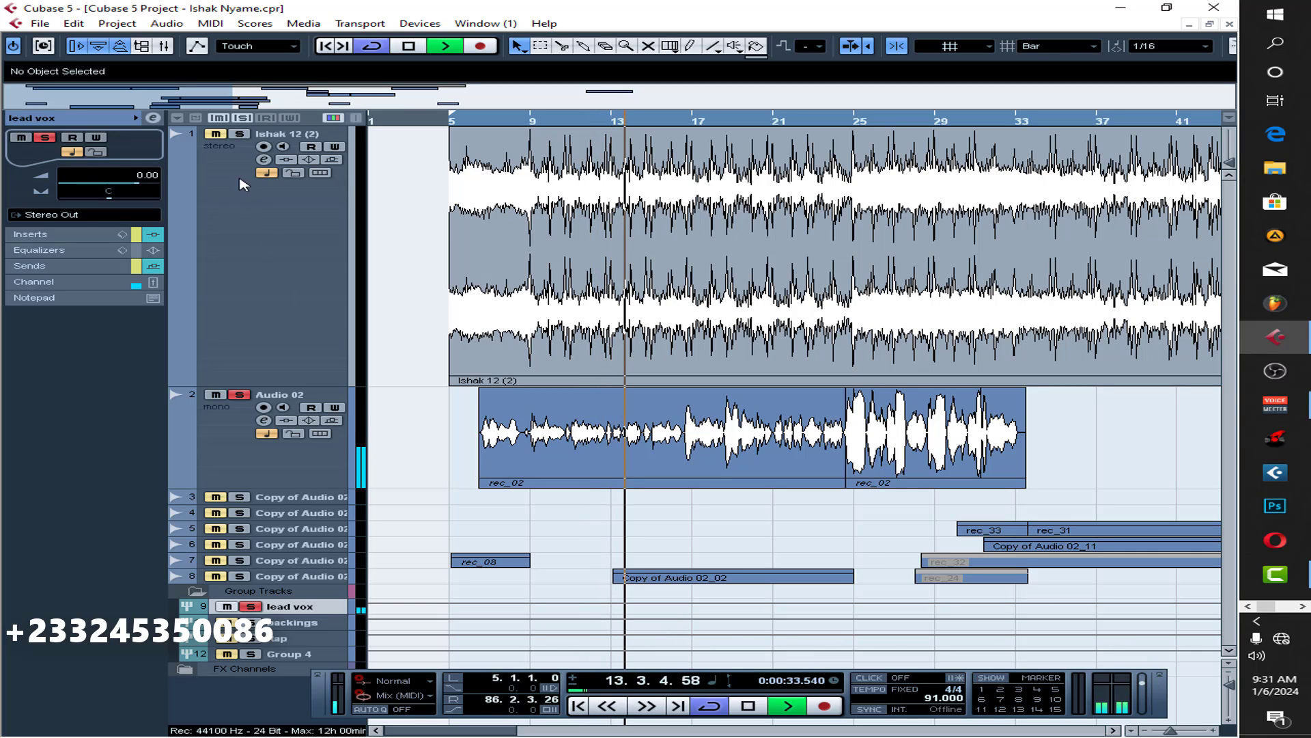
pyautogui.click(213, 136)
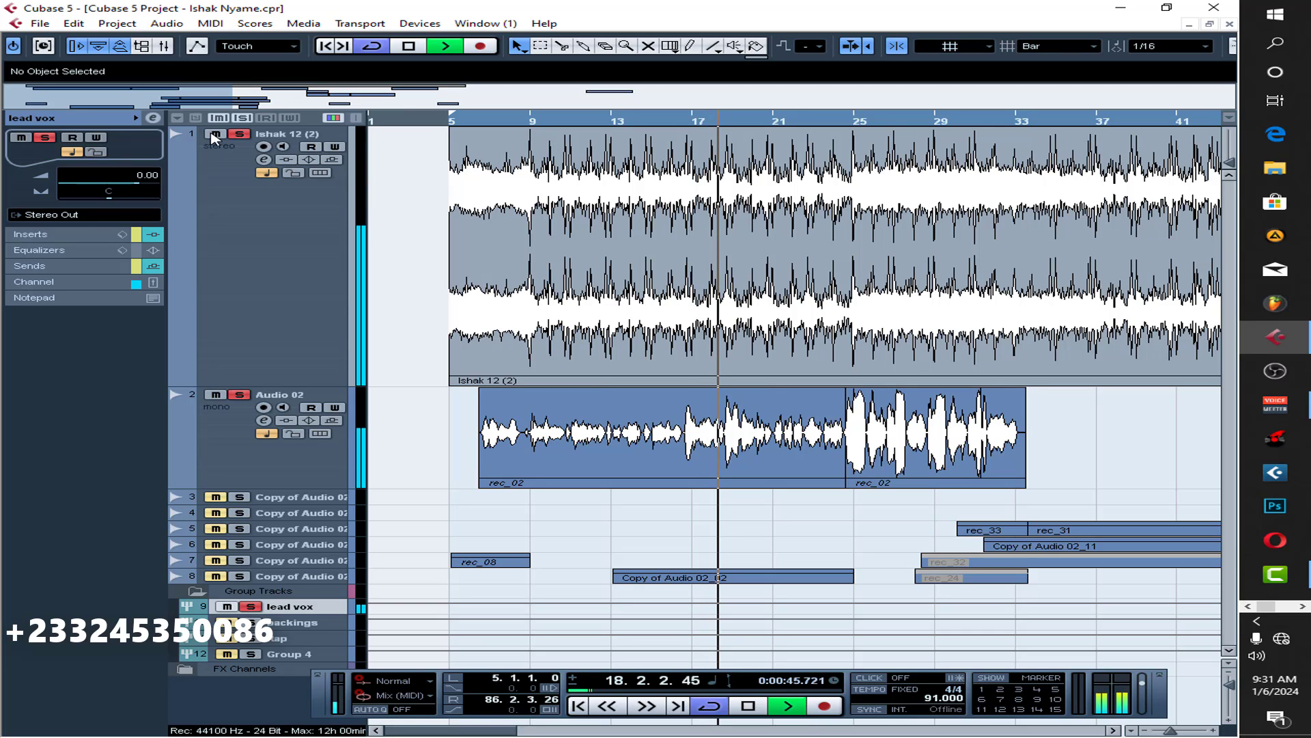
pyautogui.click(214, 135)
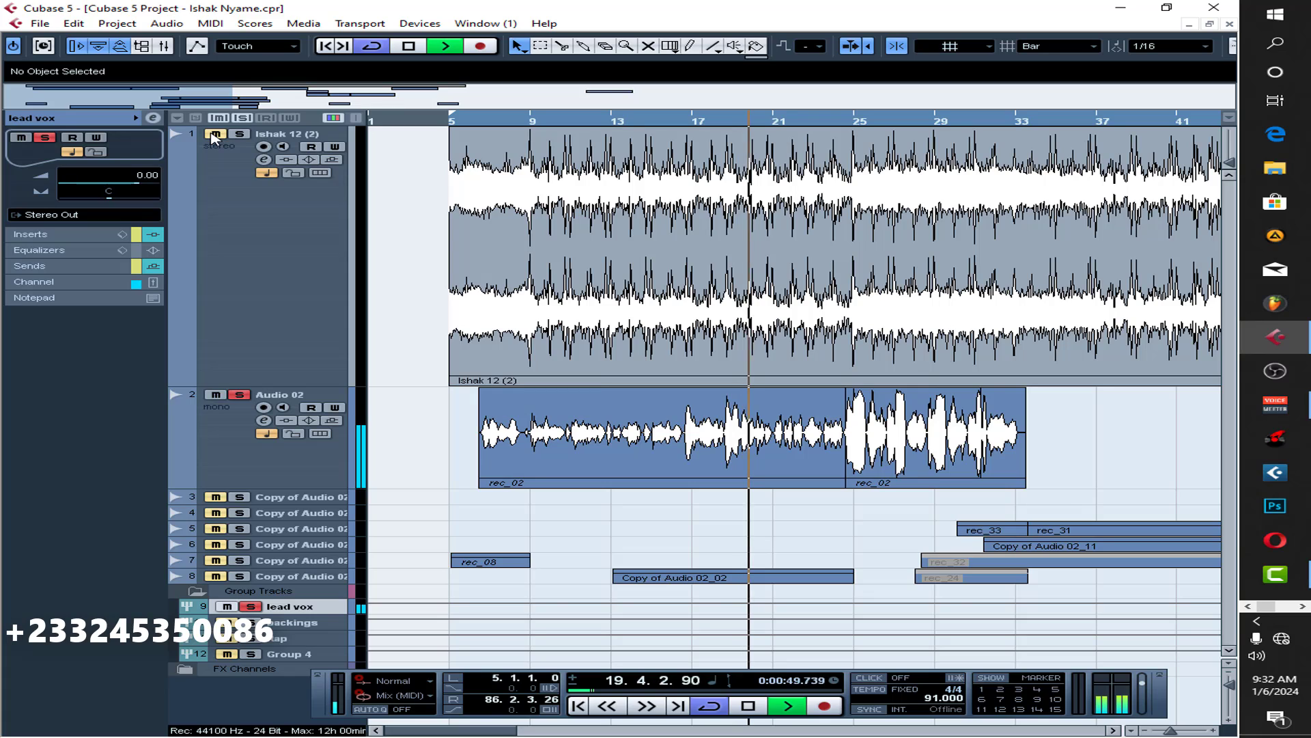
pyautogui.press('space')
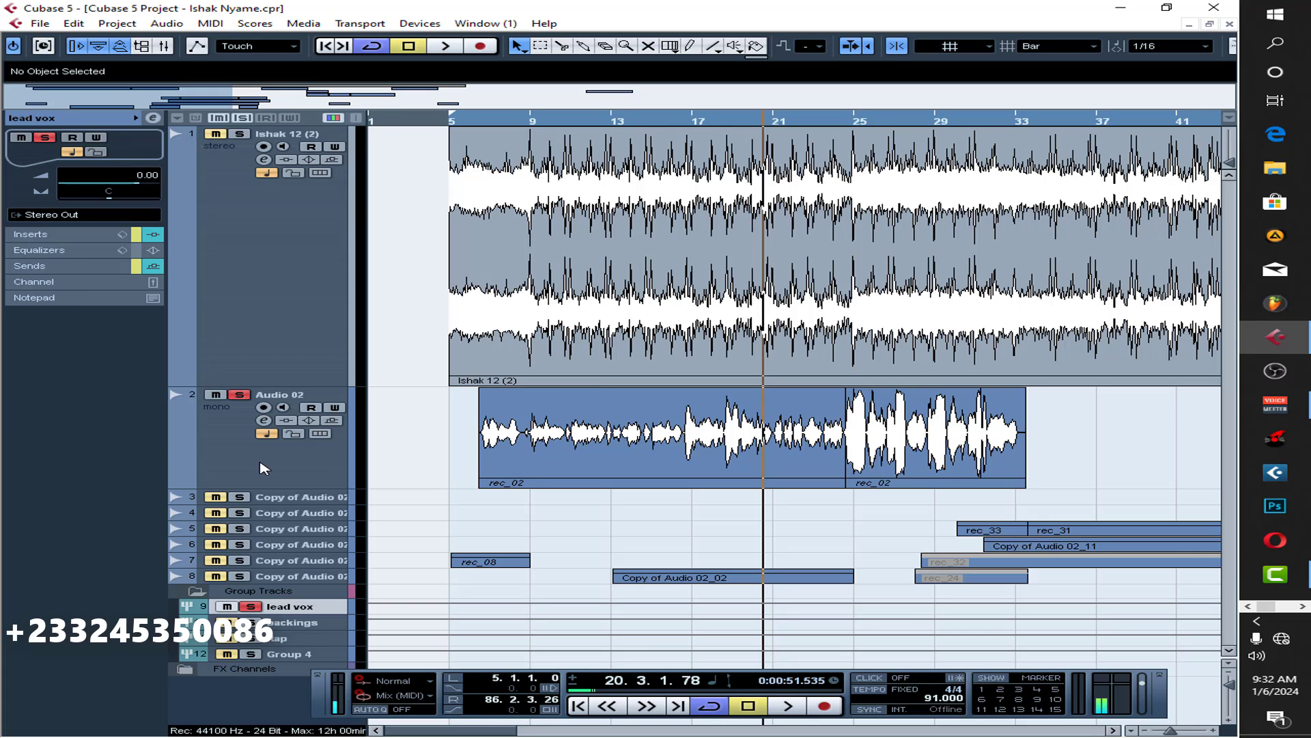
# Turn on the Auto-Tune 8.1 insert on the Audio 02 track and review its pitch correction settings.
pyautogui.click(235, 442)
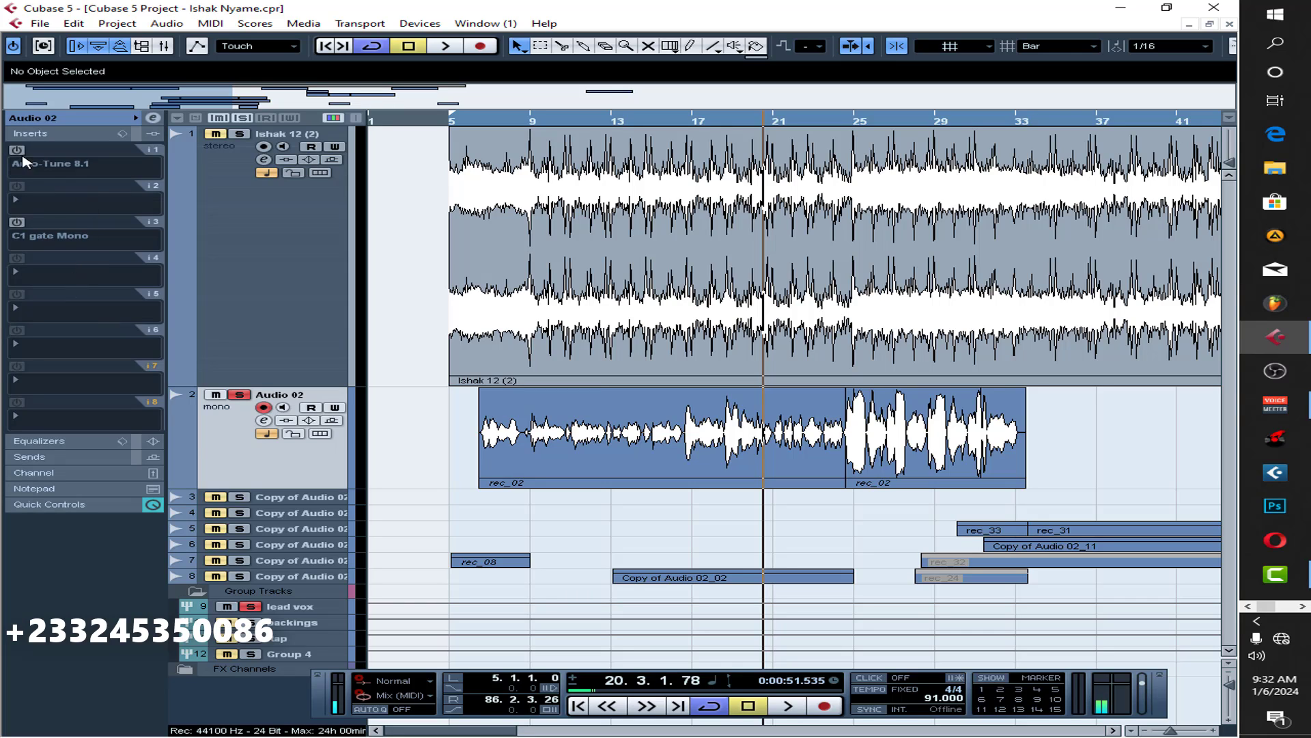
pyautogui.click(18, 150)
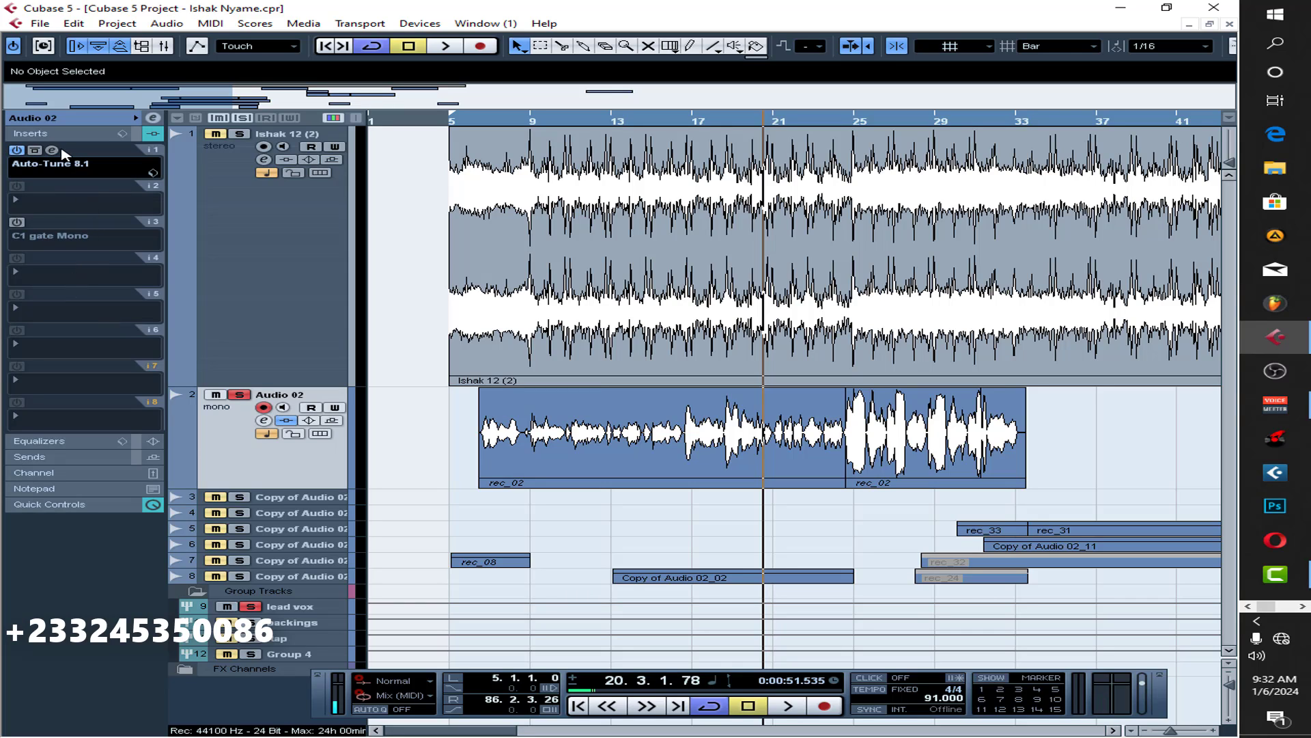
pyautogui.click(52, 150)
pyautogui.click(53, 150)
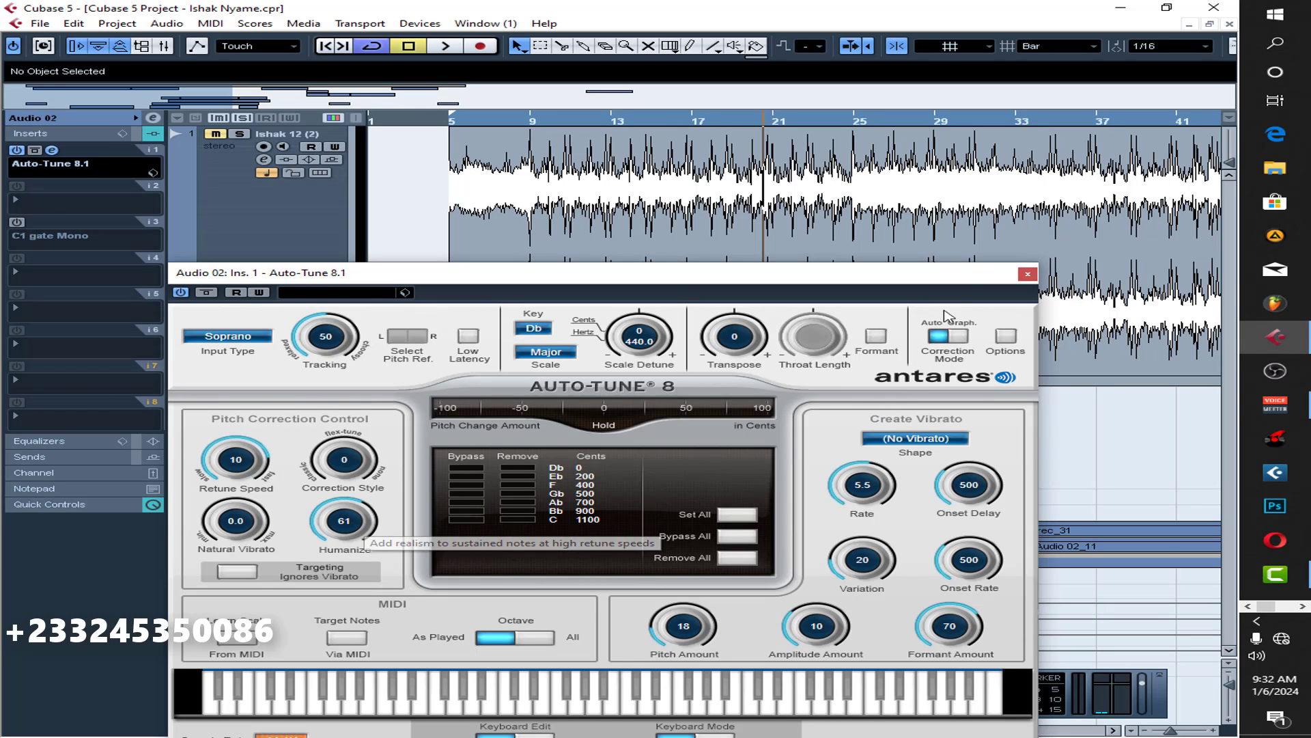
pyautogui.click(1027, 275)
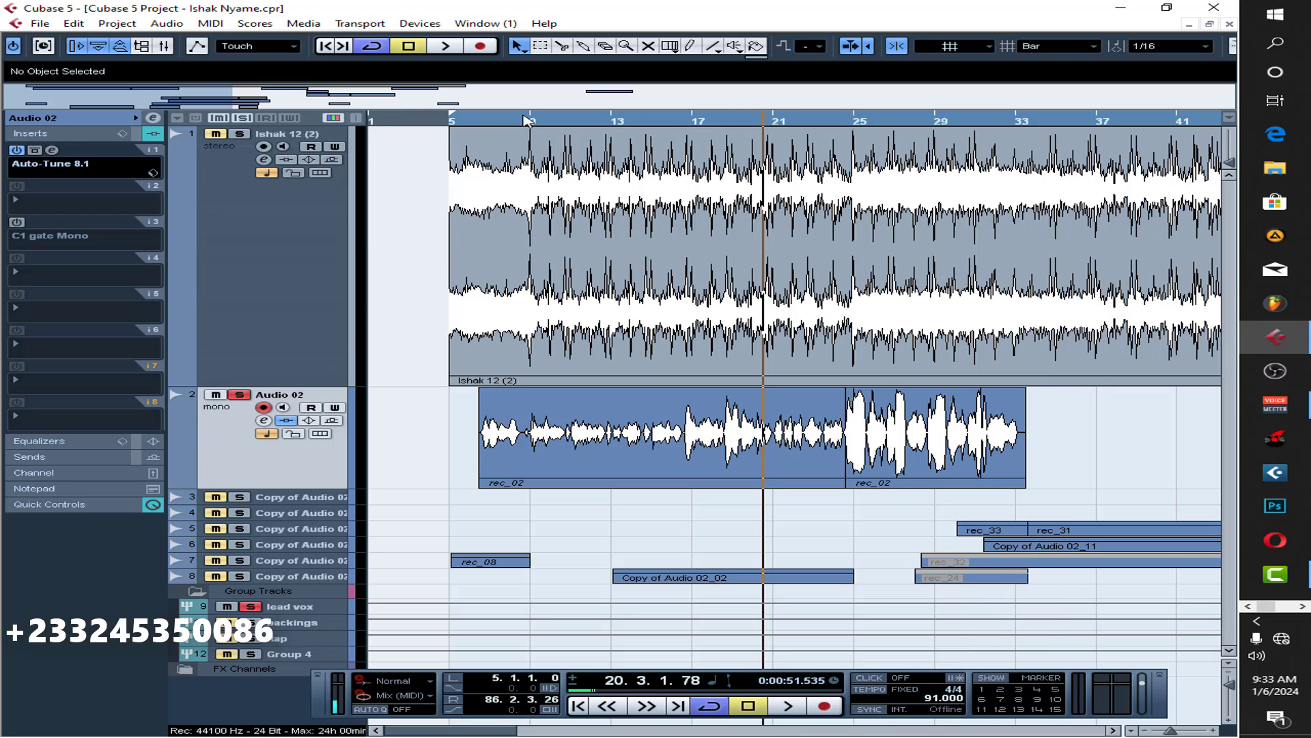
# Turn on the C1 gate Mono insert on the Audio 02 track and review its gate settings.
pyautogui.click(16, 222)
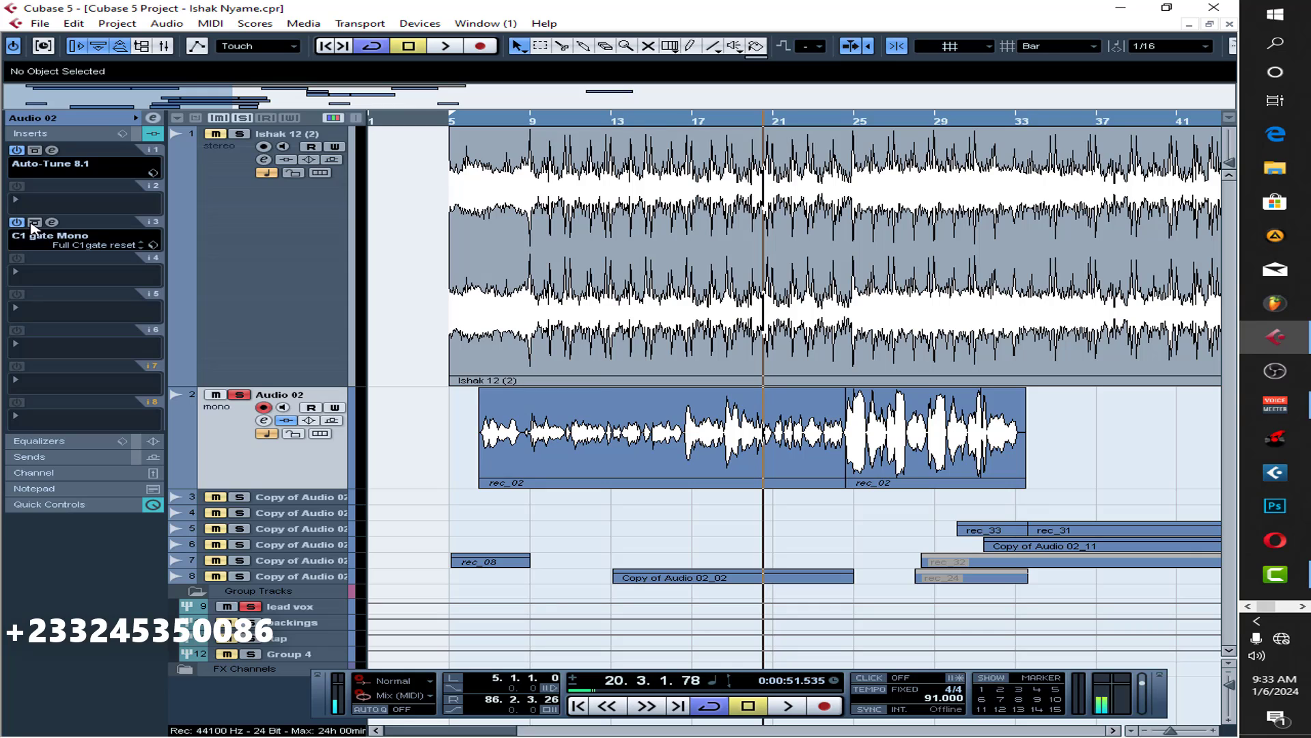
pyautogui.click(55, 223)
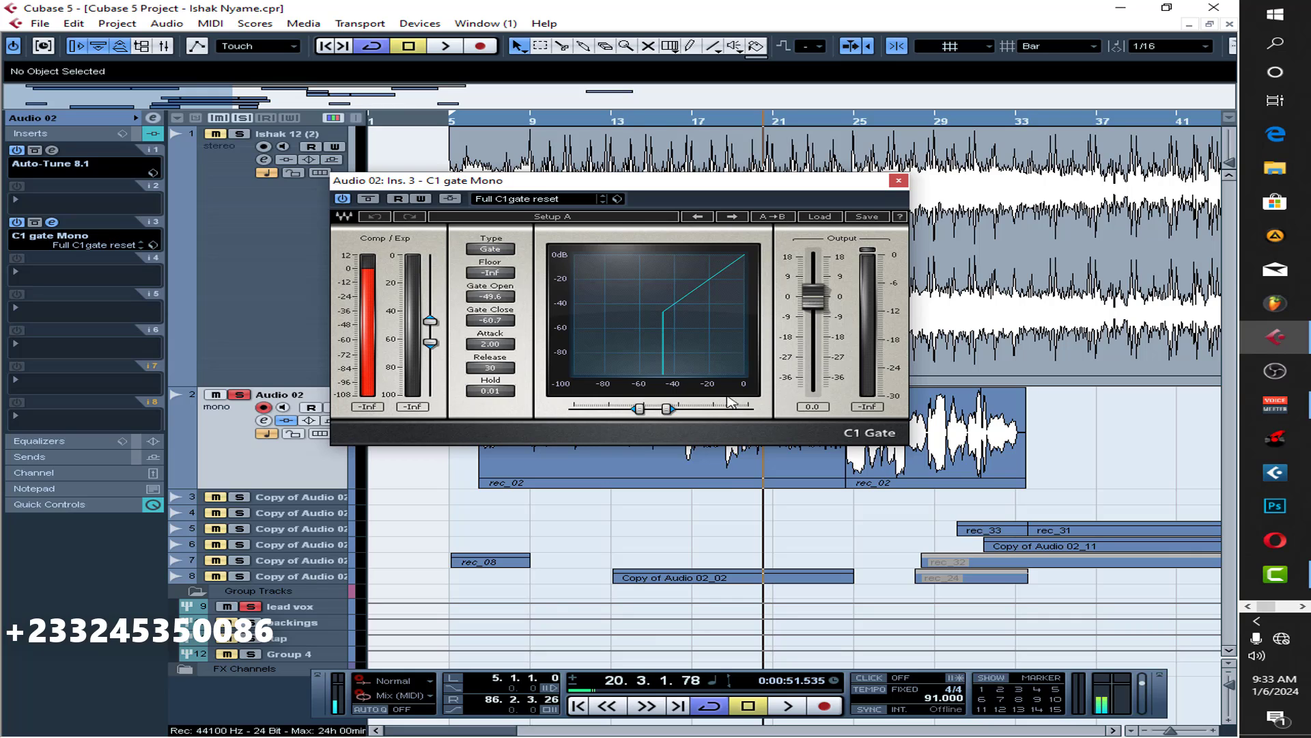
pyautogui.click(899, 180)
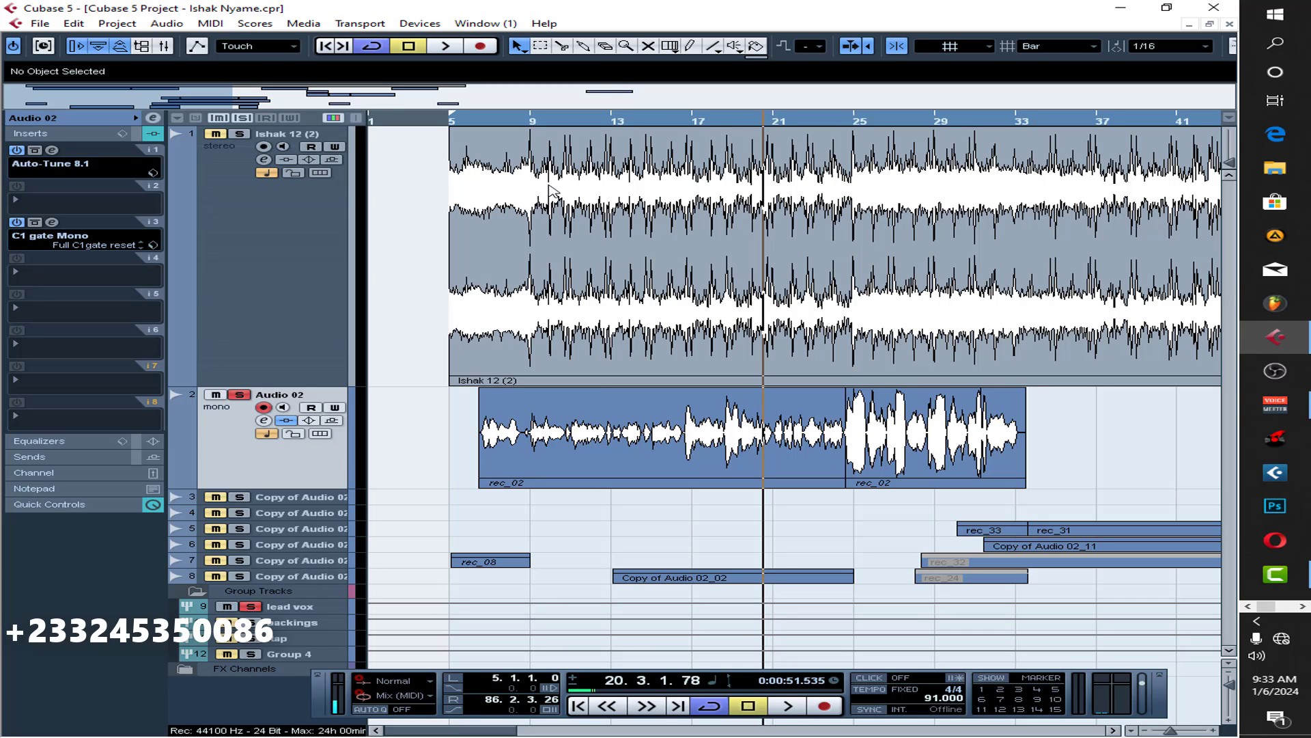
# Turn on the Pro-Q 3 insert on the lead vox group, keeping the other inserts bypassed, and review its low cut and EQ bands.
pyautogui.click(307, 607)
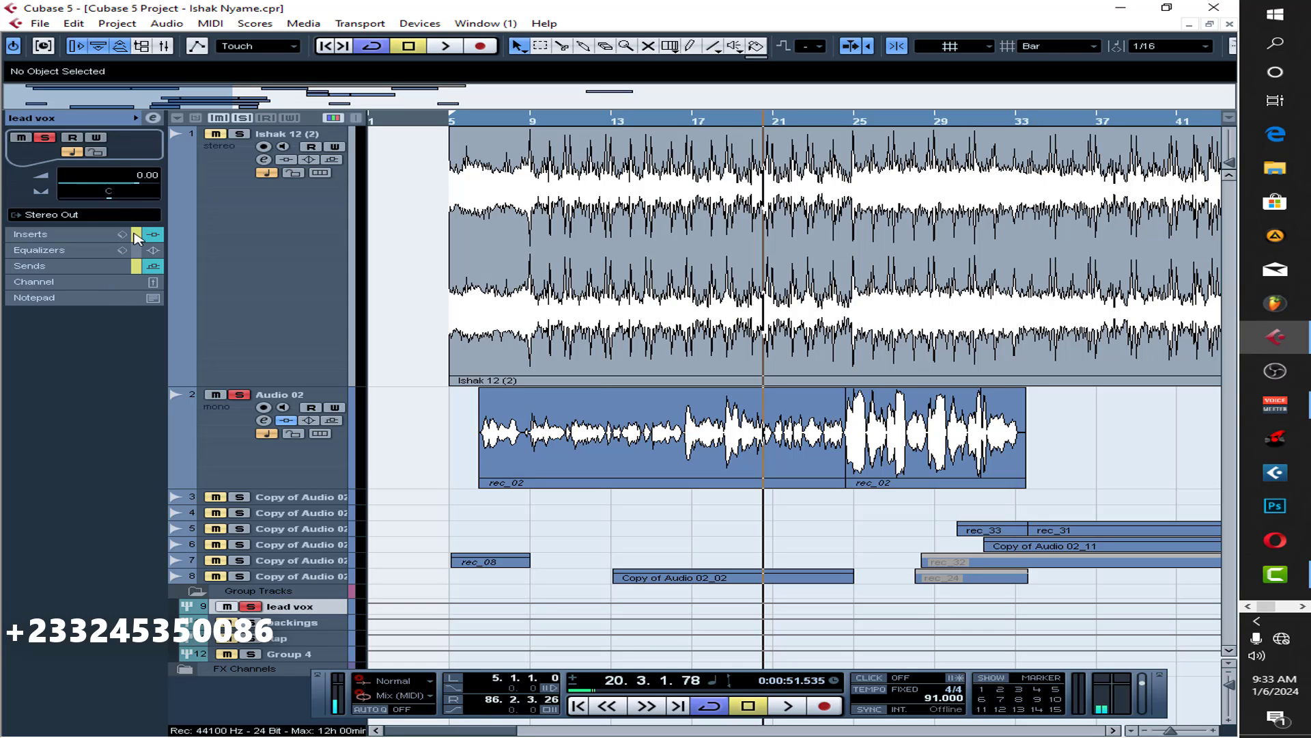
pyautogui.click(52, 236)
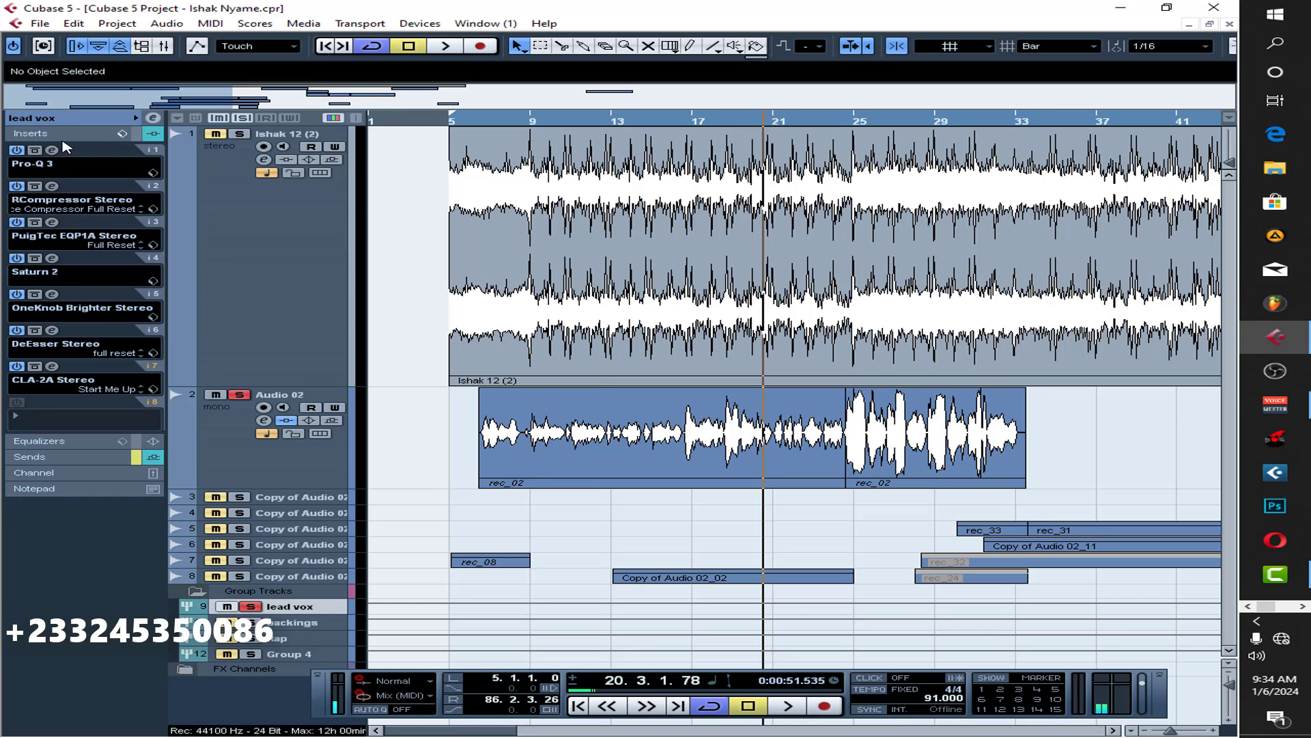
pyautogui.click(134, 135)
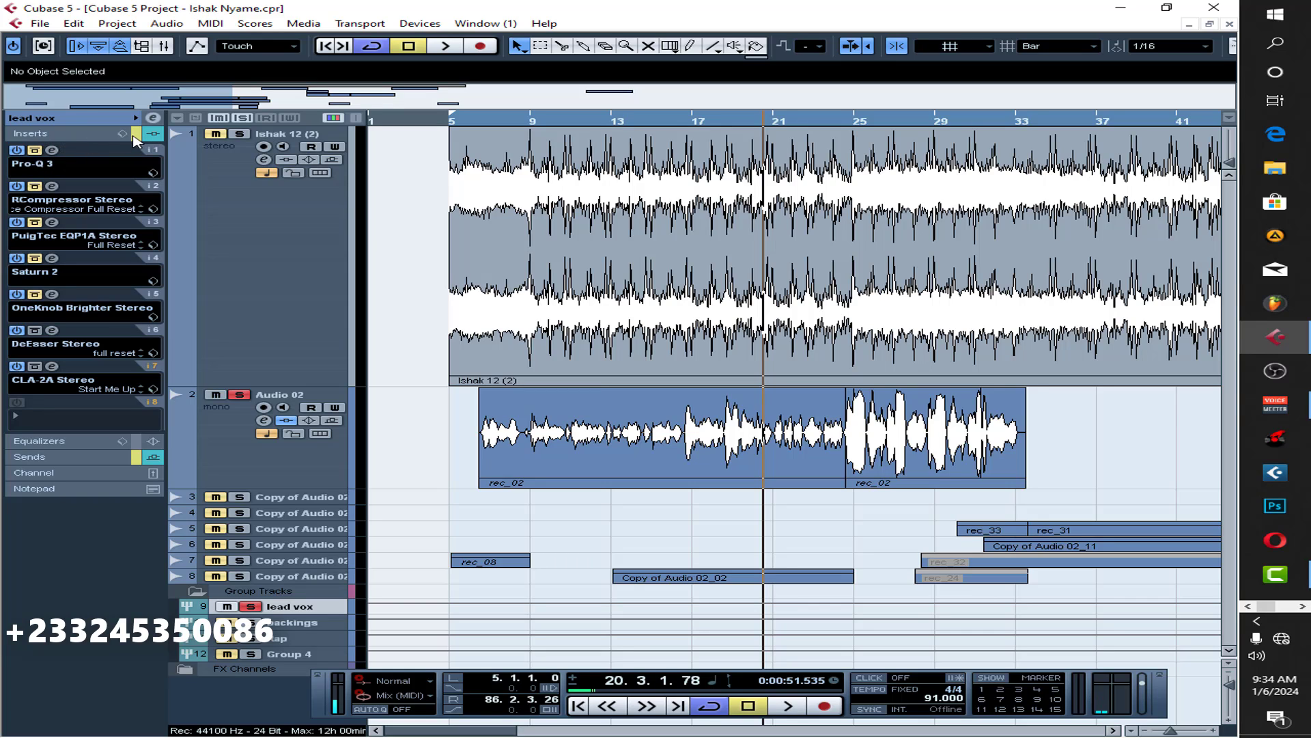
pyautogui.click(52, 150)
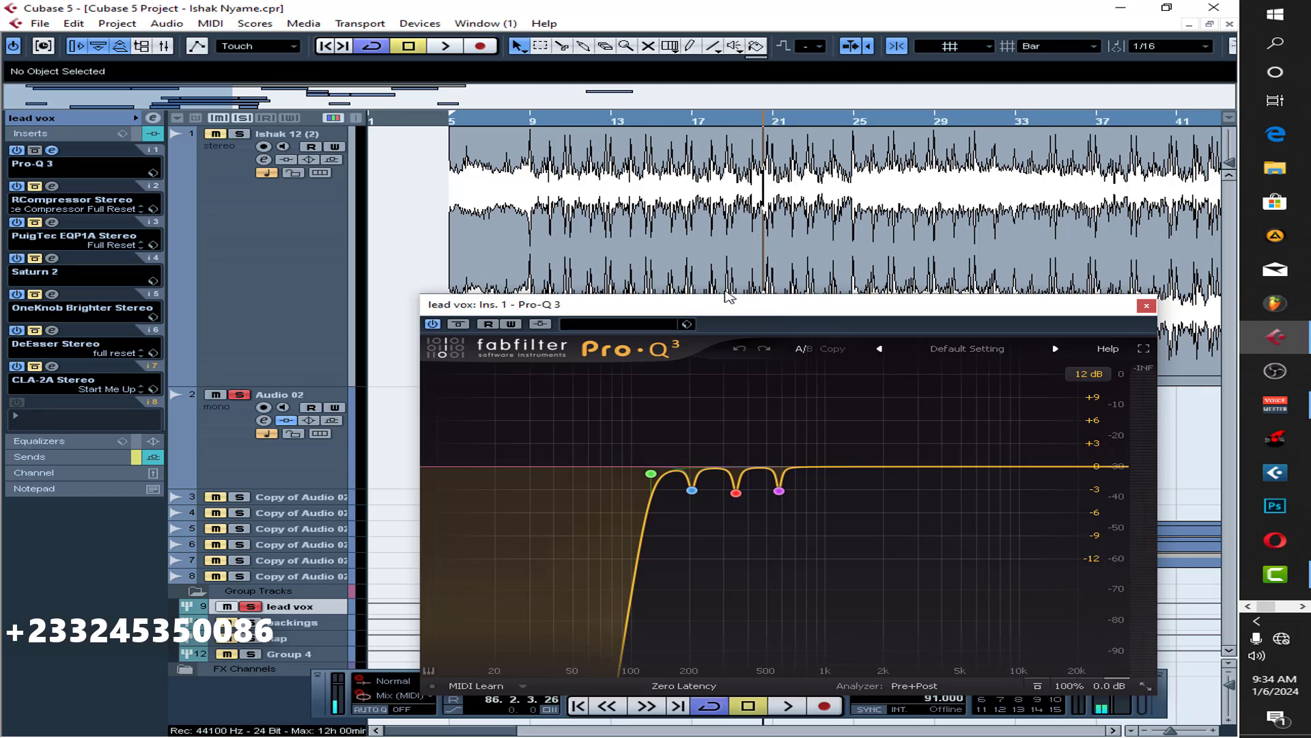
pyautogui.moveTo(778, 301); pyautogui.dragTo(650, 263)
pyautogui.moveTo(520, 447)
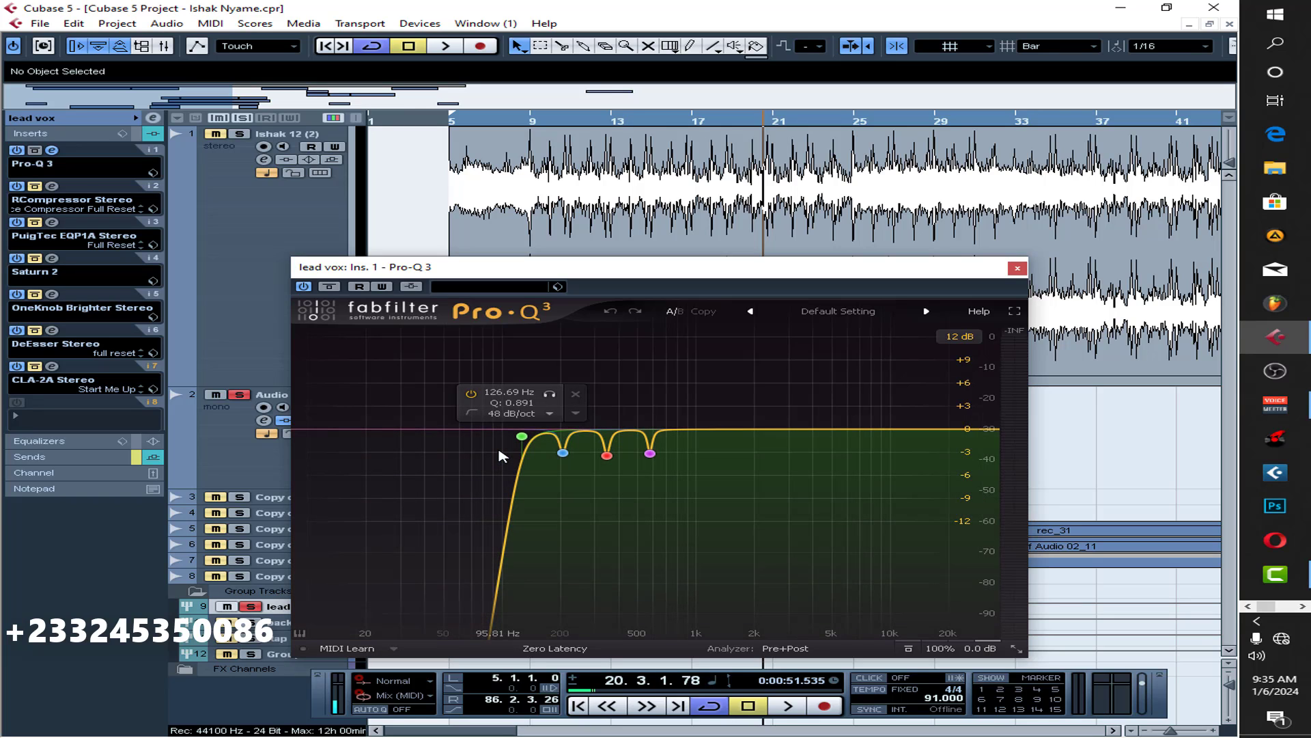
pyautogui.moveTo(650, 453)
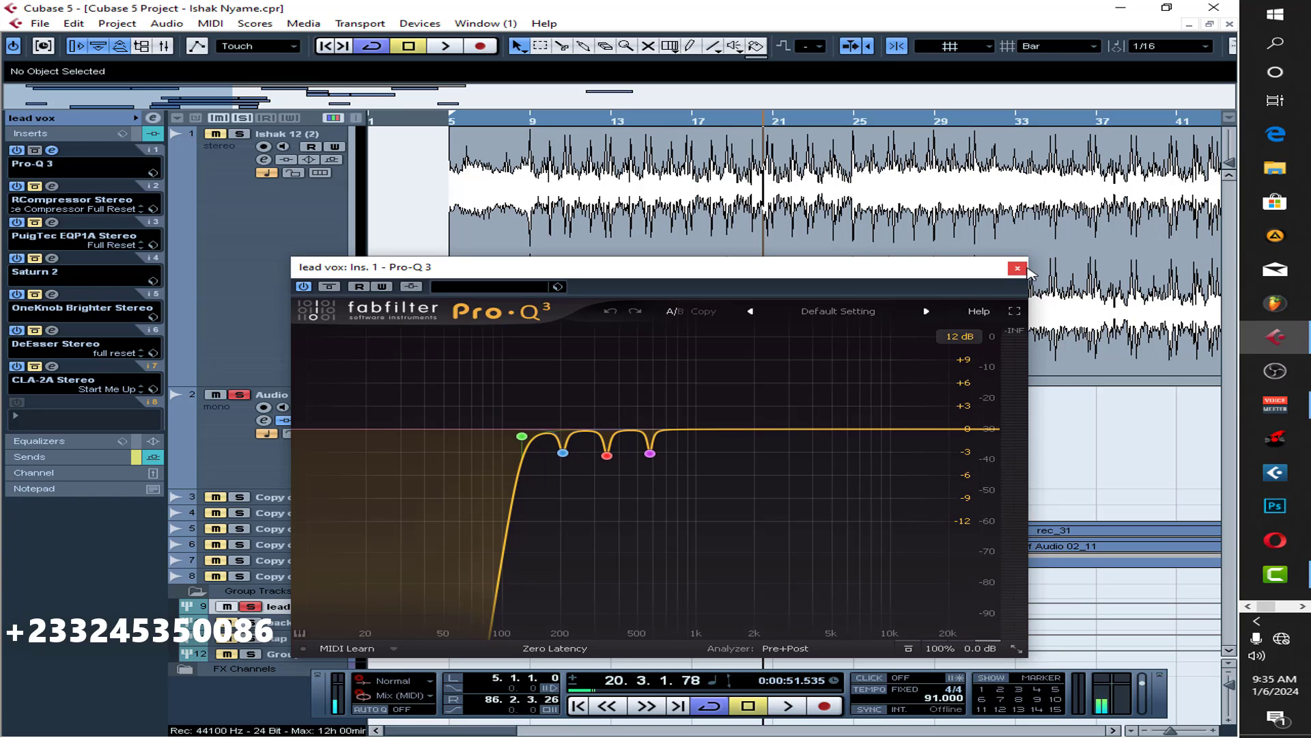
pyautogui.click(1017, 269)
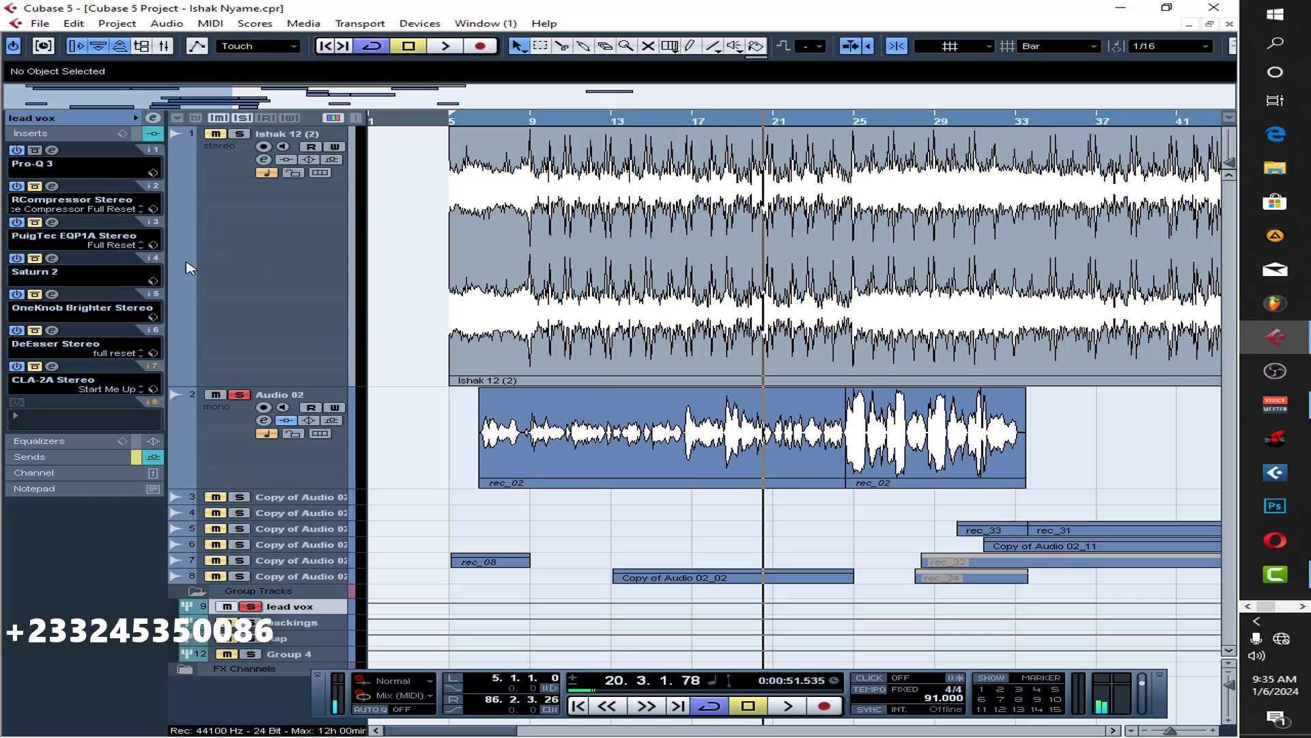
# Turn on the RCompressor Stereo insert on the lead vox group and open its editor, moved clear of the track list.
pyautogui.click(35, 186)
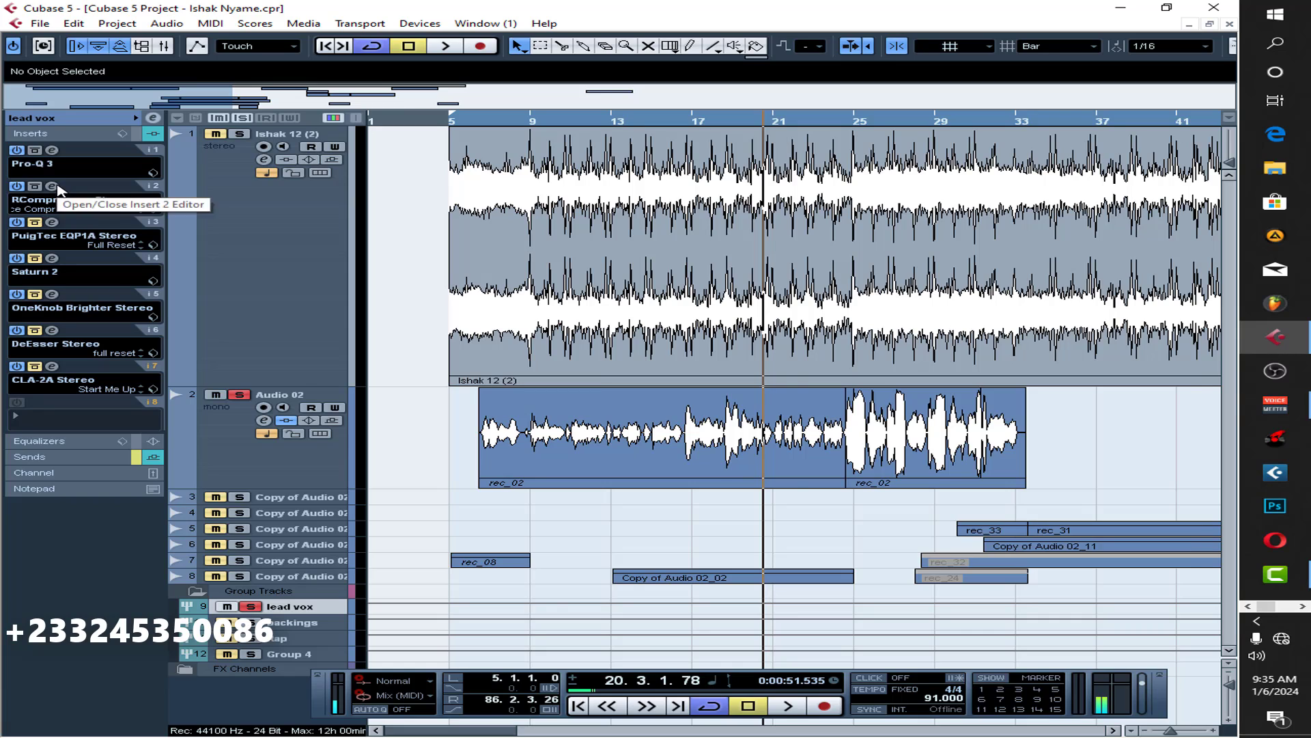
pyautogui.click(55, 187)
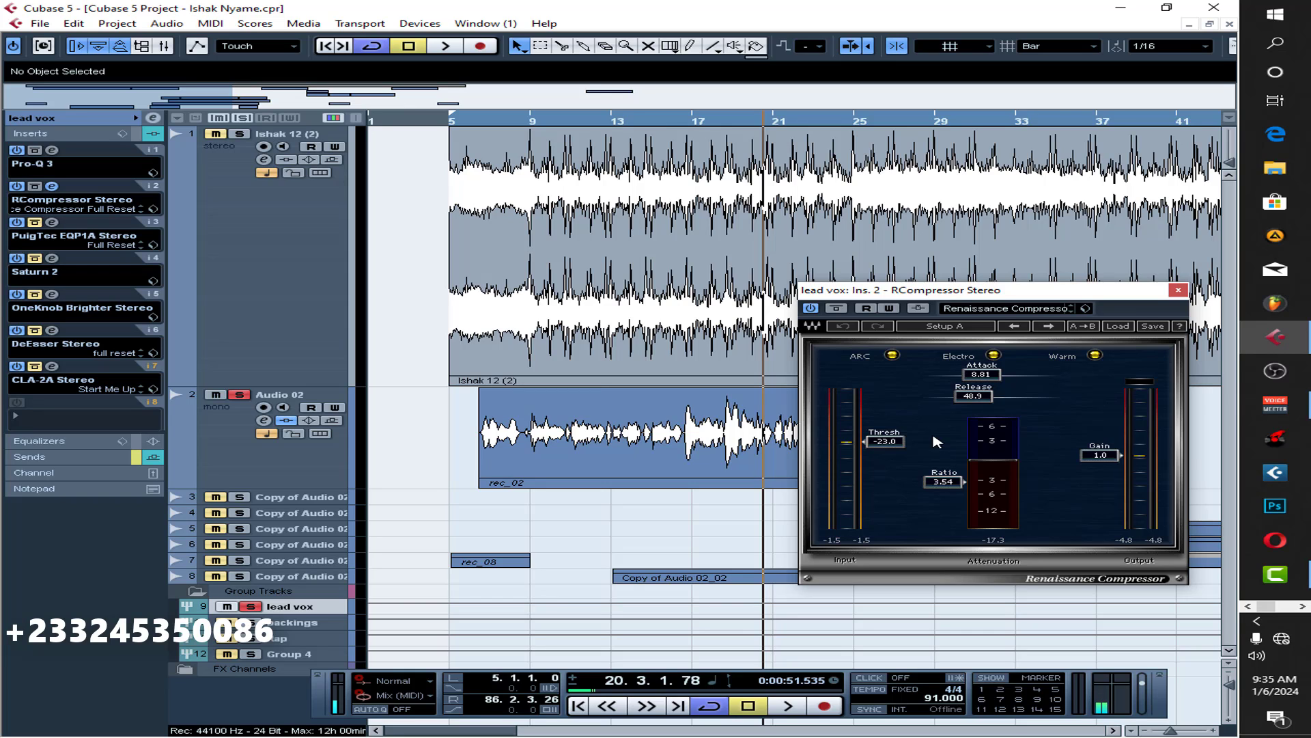
pyautogui.moveTo(1080, 288); pyautogui.dragTo(1215, 394)
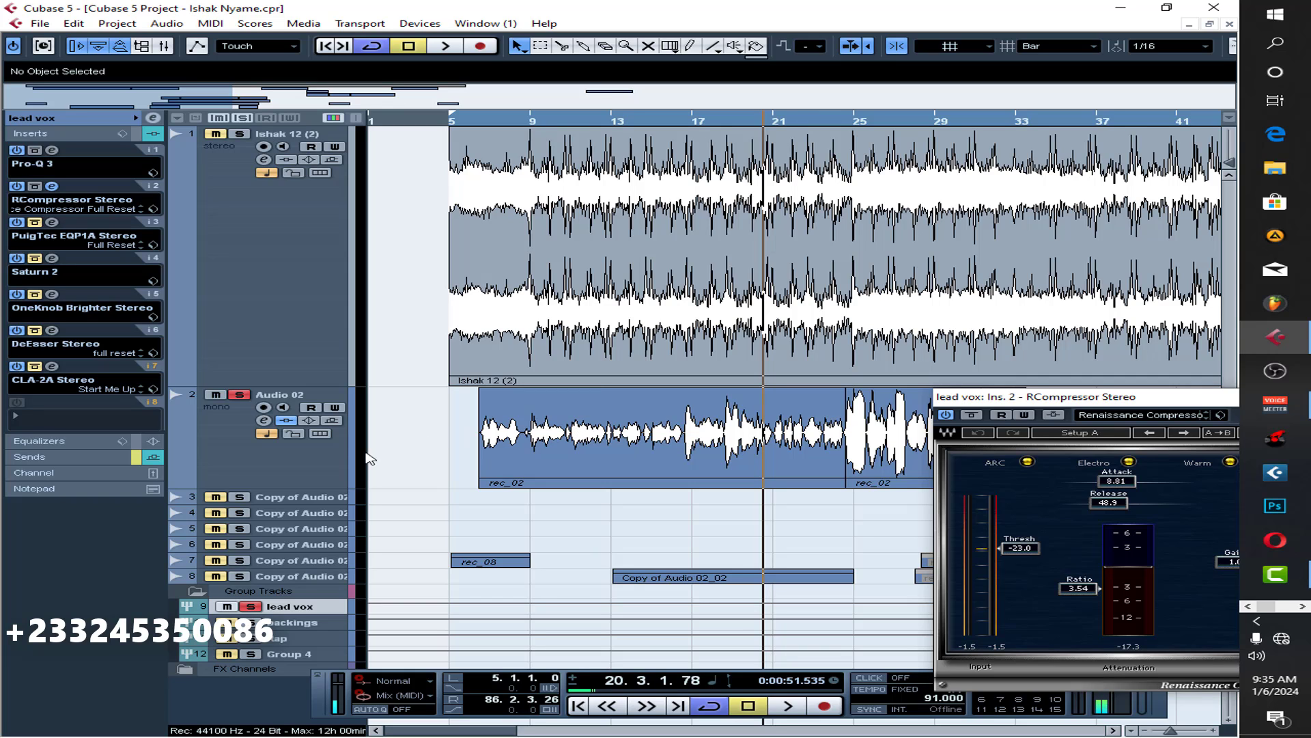
# Add an RCompressor Mono plug-in to insert slot 5 of the Audio 02 track.
pyautogui.click(316, 476)
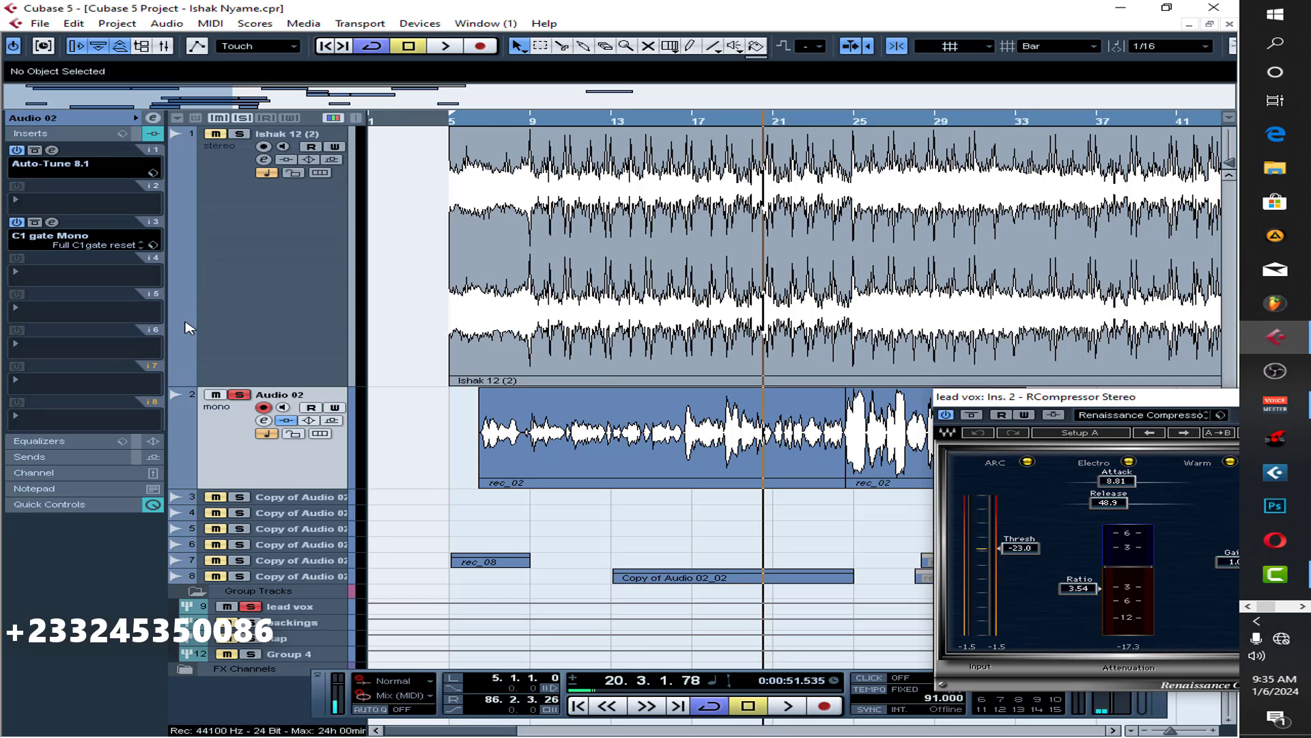
pyautogui.click(82, 345)
pyautogui.moveTo(67, 308)
pyautogui.moveTo(383, 110)
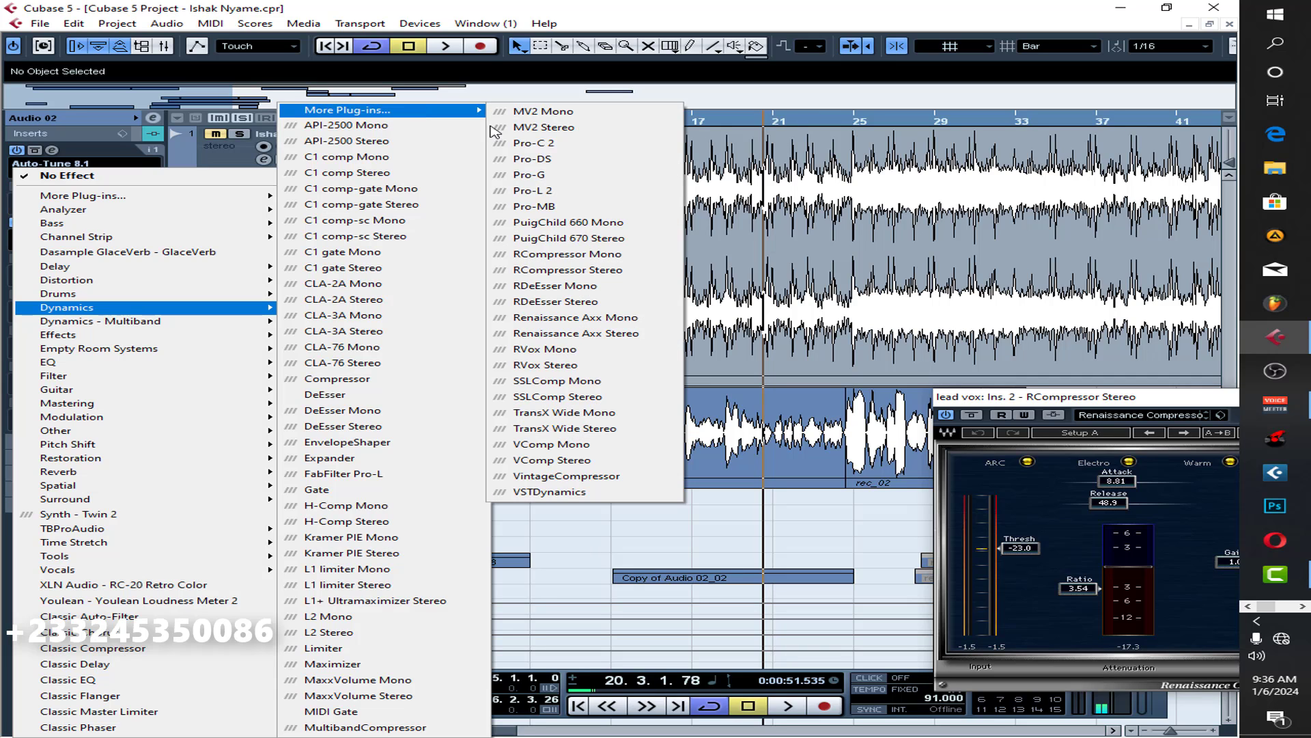
pyautogui.click(572, 254)
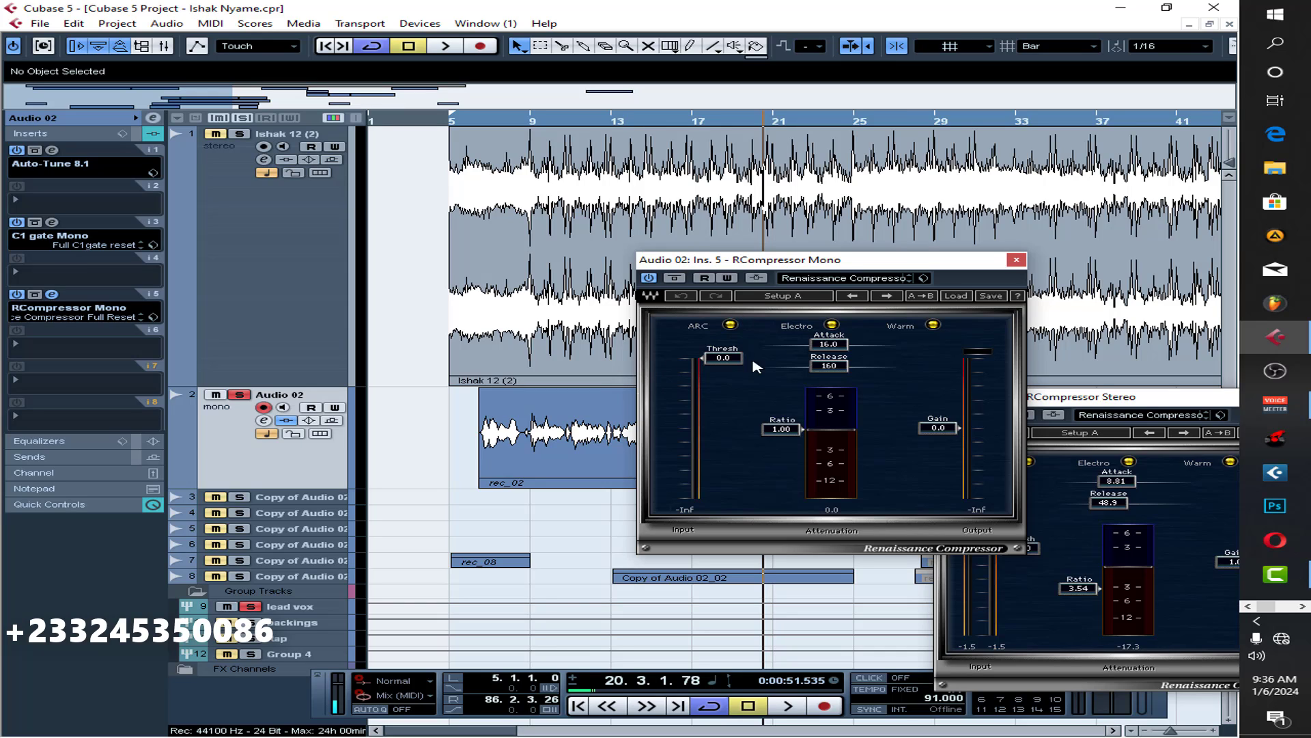
# Set the RCompressor Mono to attack 2.02, release 10.5, ratio 2.88 and threshold -19.0, and close its editor.
pyautogui.moveTo(842, 372); pyautogui.dragTo(842, 410)
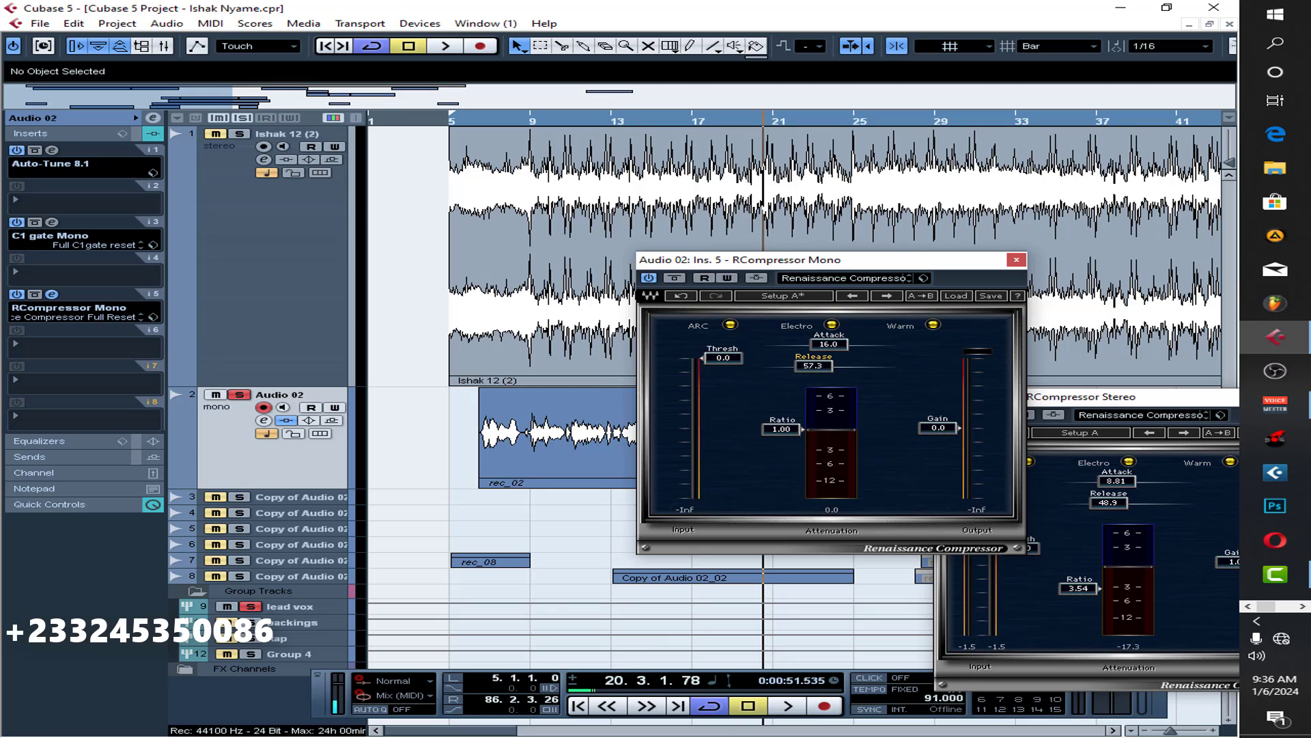
pyautogui.moveTo(842, 409); pyautogui.dragTo(842, 437)
pyautogui.moveTo(828, 344); pyautogui.dragTo(733, 413)
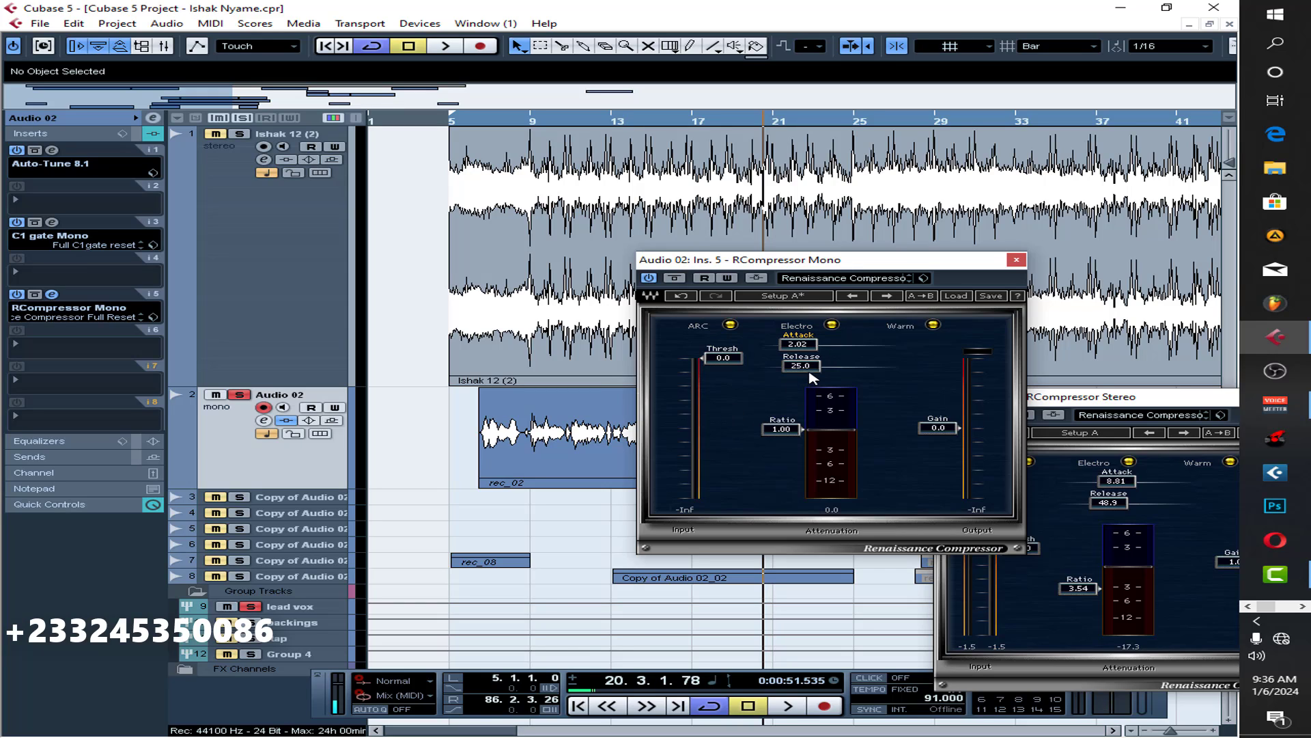
pyautogui.moveTo(800, 365); pyautogui.dragTo(805, 372)
pyautogui.moveTo(783, 428); pyautogui.dragTo(783, 415)
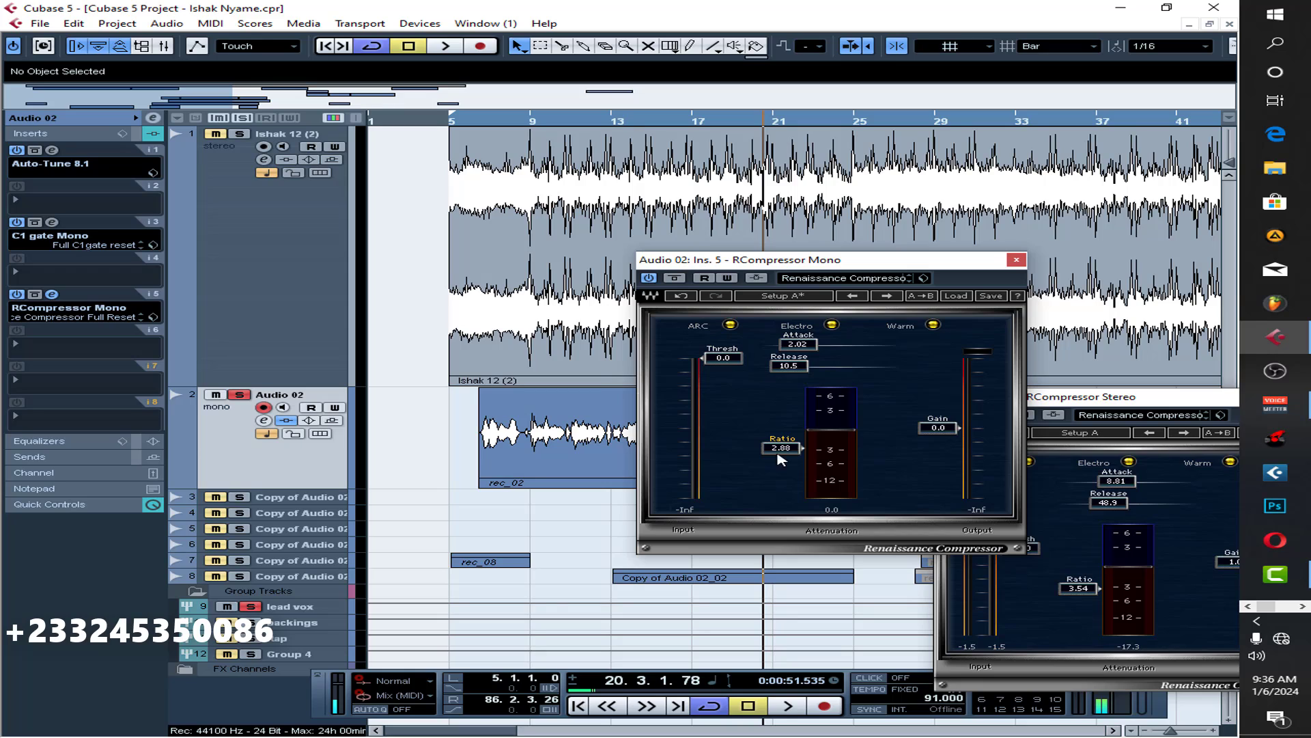
pyautogui.moveTo(722, 360); pyautogui.dragTo(722, 401)
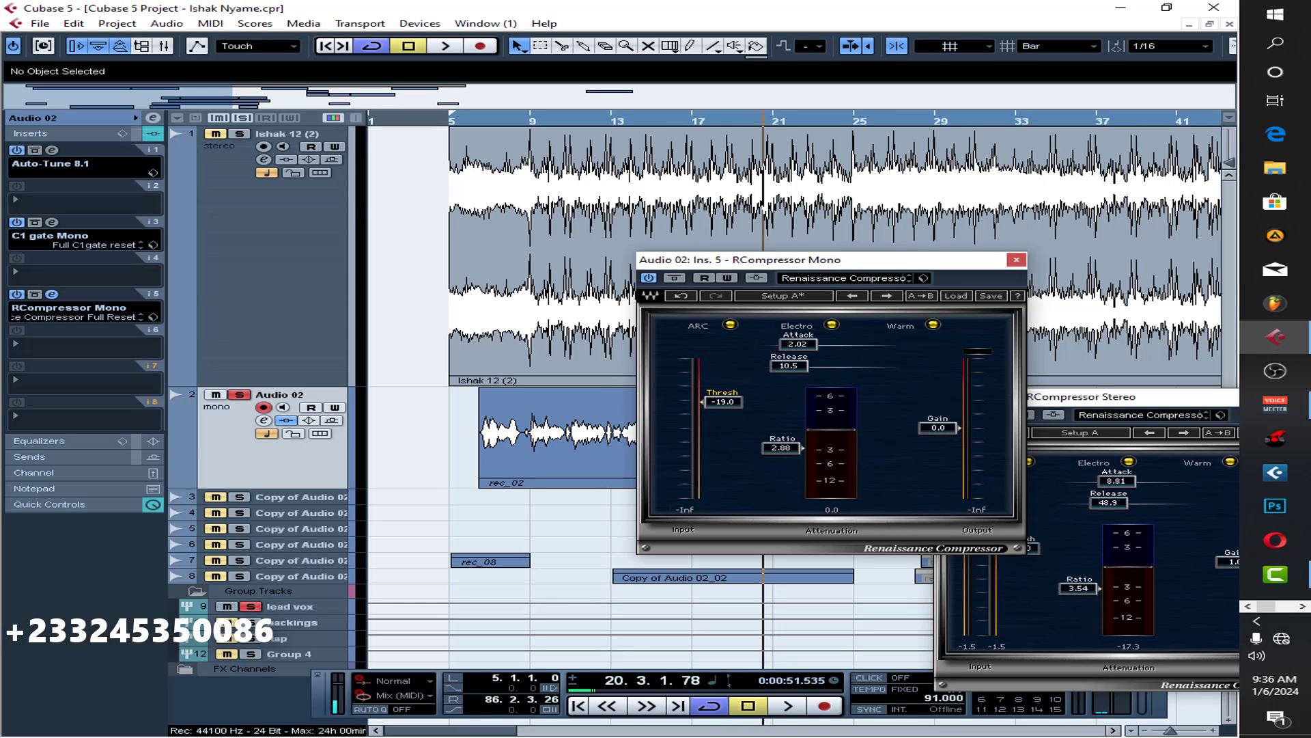
pyautogui.click(1016, 261)
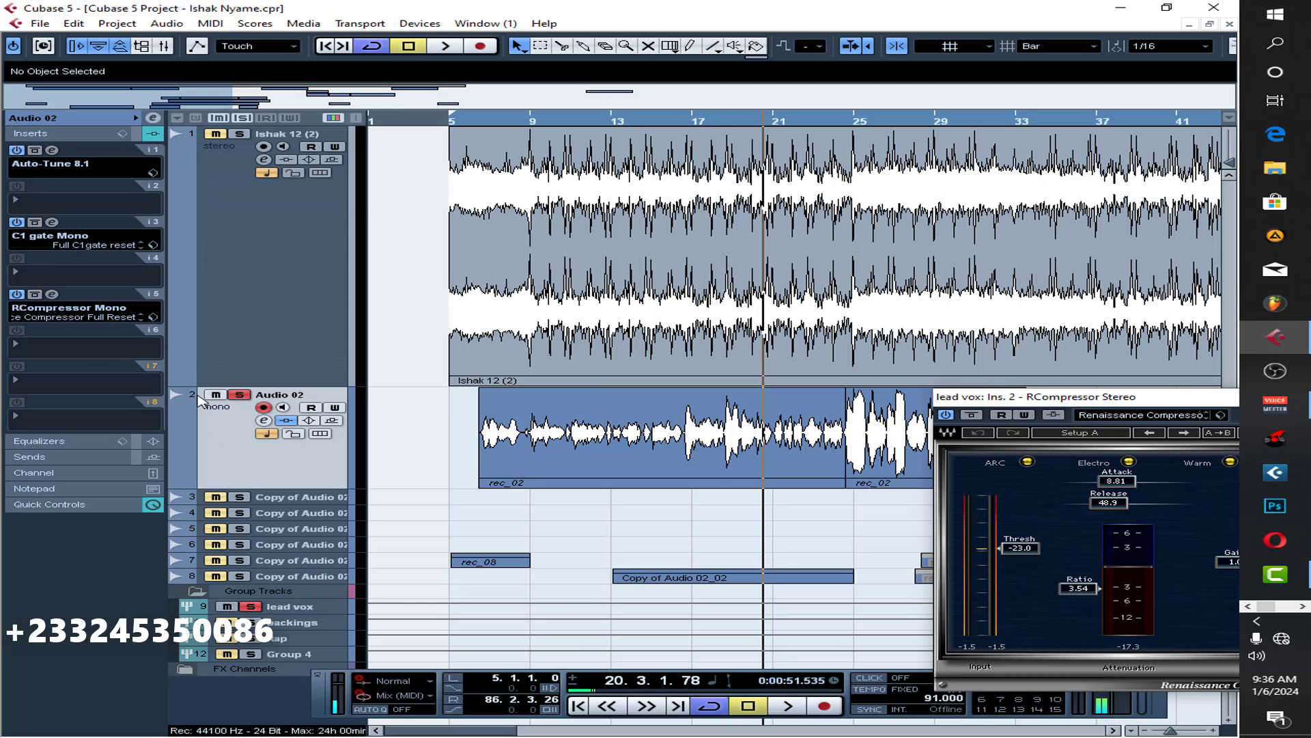
# Route the Audio 02 track's output to Stereo Out and back to the lead vox group to demonstrate group routing.
pyautogui.doubleClick(277, 396)
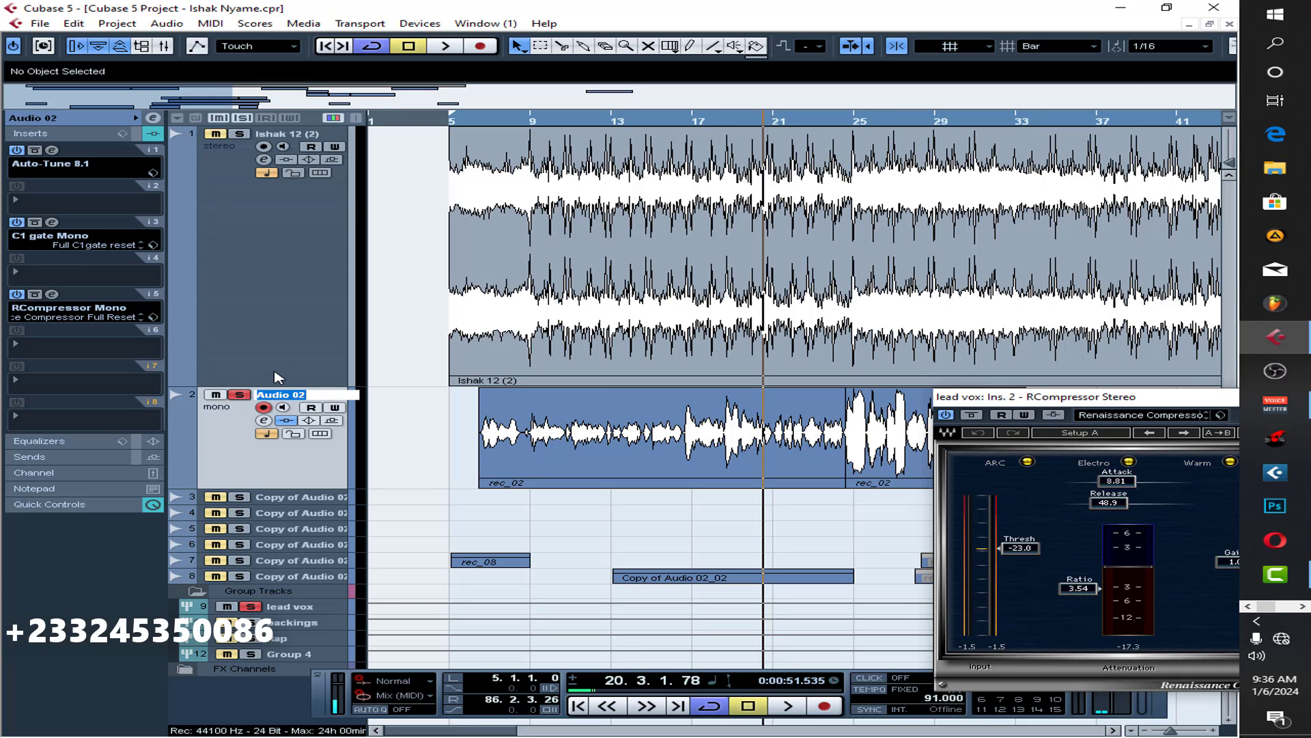
pyautogui.click(277, 485)
pyautogui.click(94, 120)
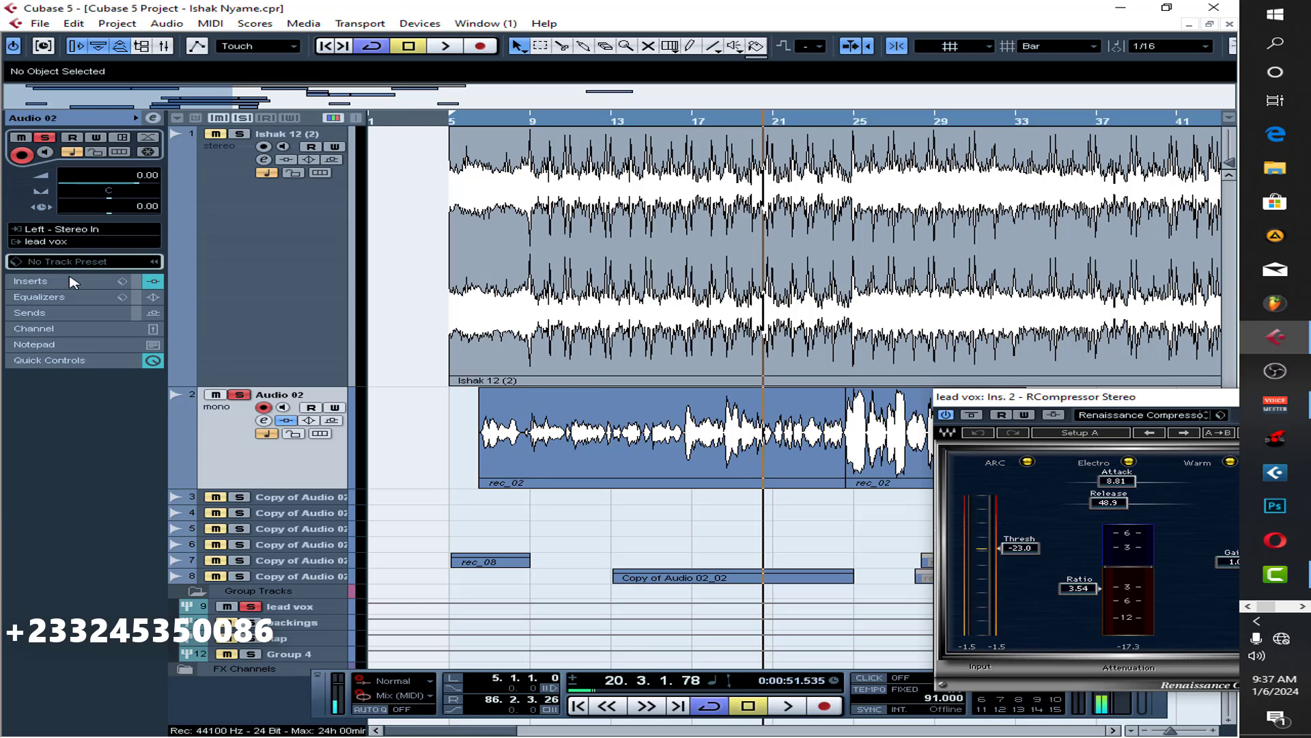
pyautogui.click(45, 243)
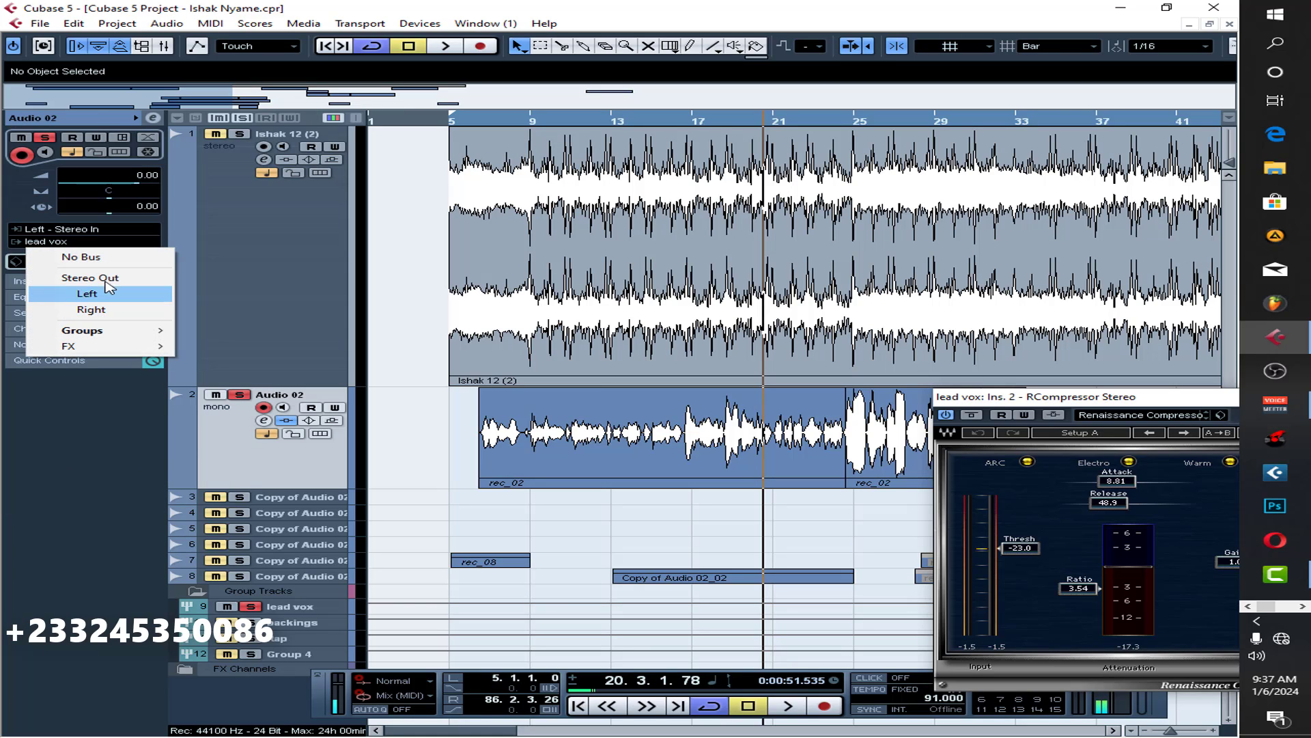
pyautogui.click(102, 278)
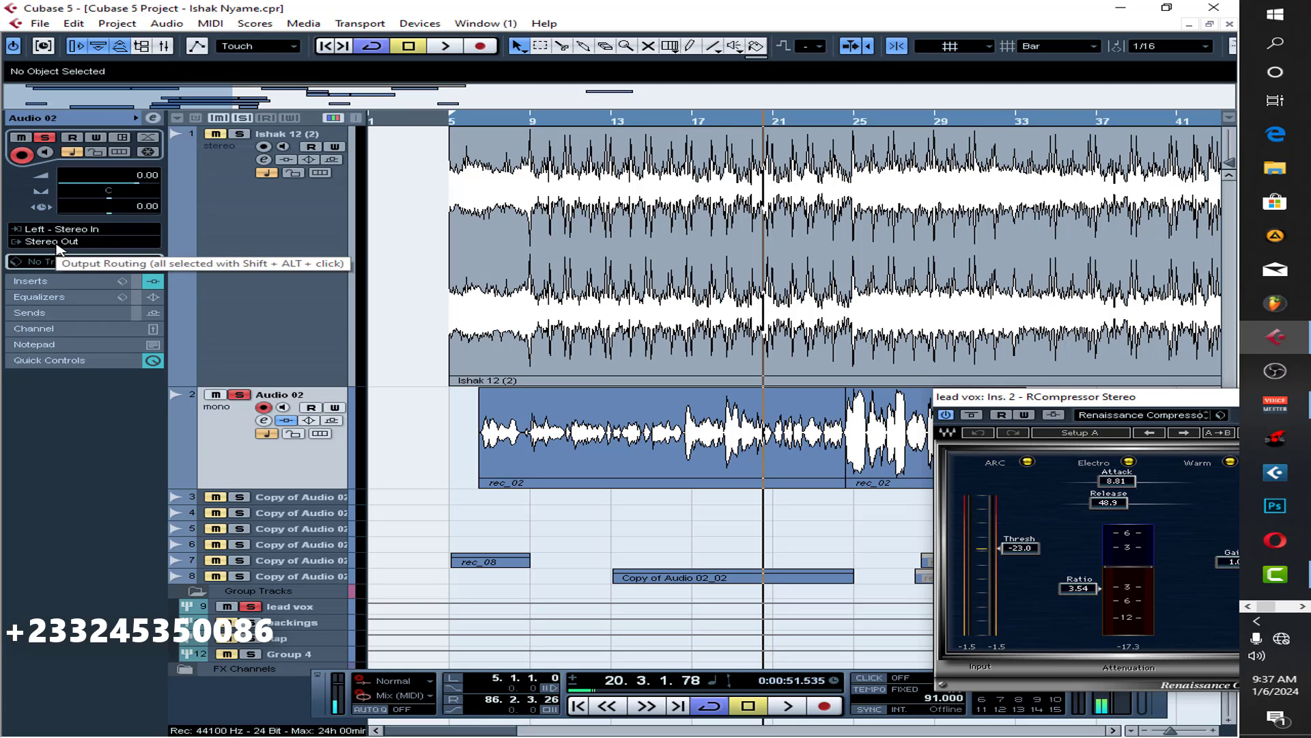
pyautogui.click(58, 248)
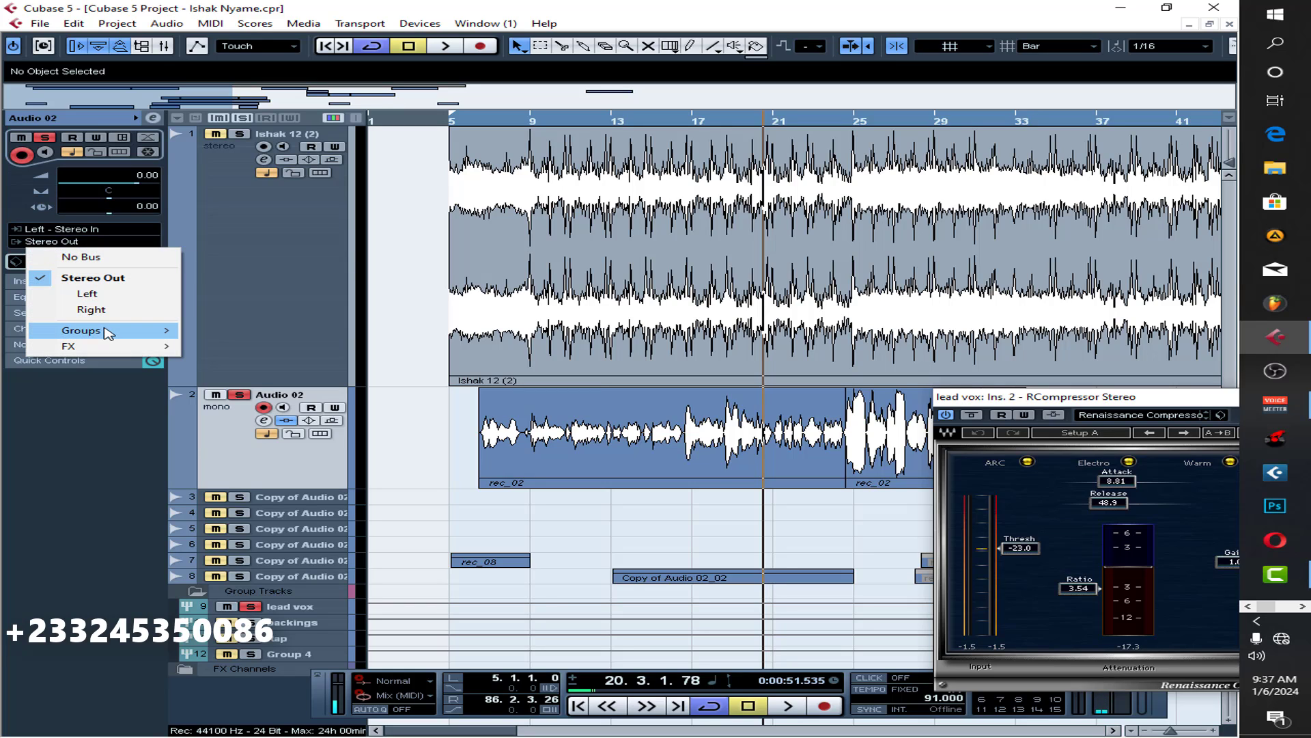
pyautogui.moveTo(109, 331)
pyautogui.click(262, 331)
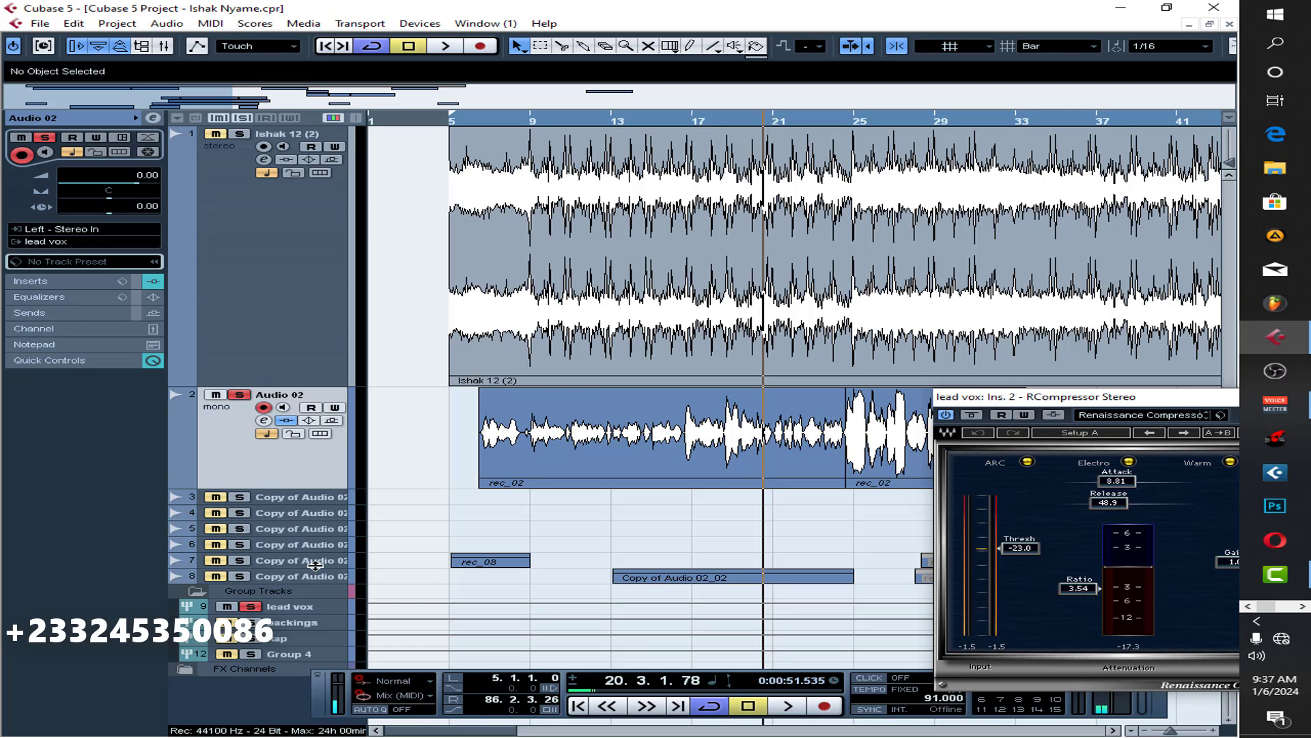
# Remove the RCompressor Mono plug-in from insert slot 5 of the Audio 02 track.
pyautogui.click(315, 610)
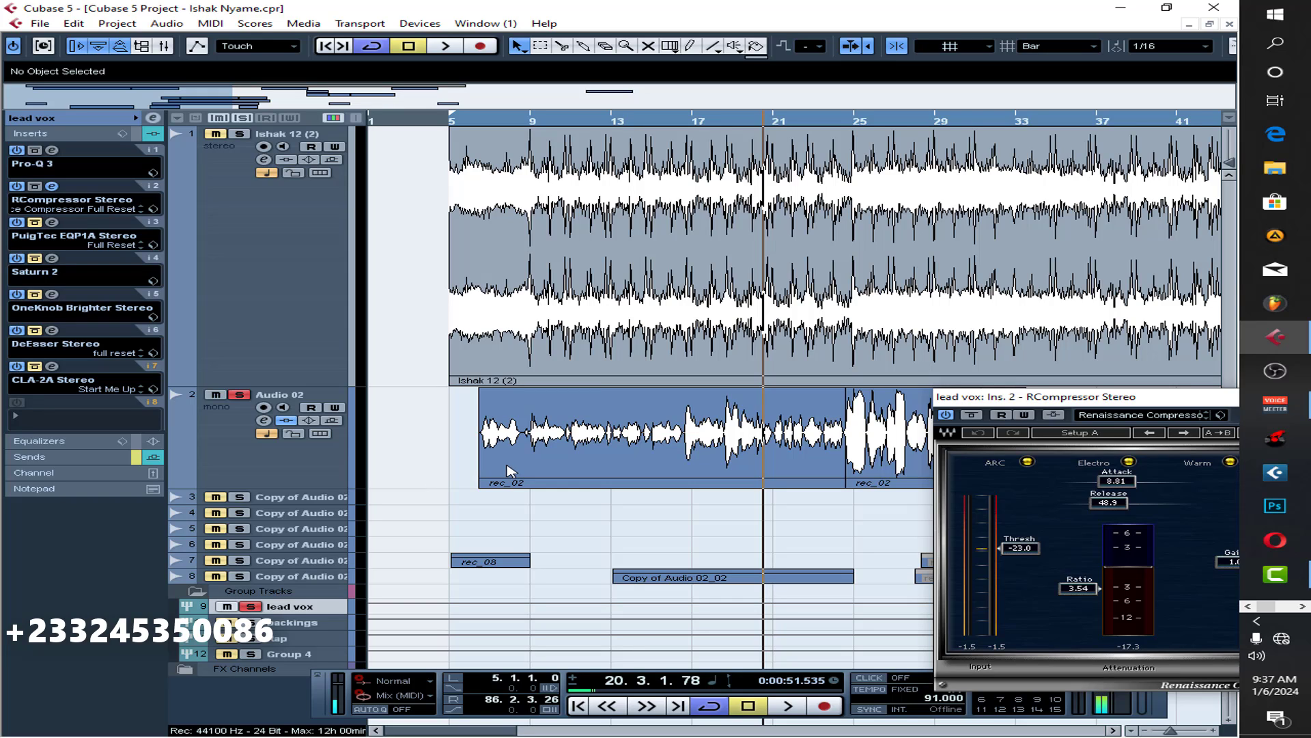
pyautogui.click(327, 459)
pyautogui.click(89, 285)
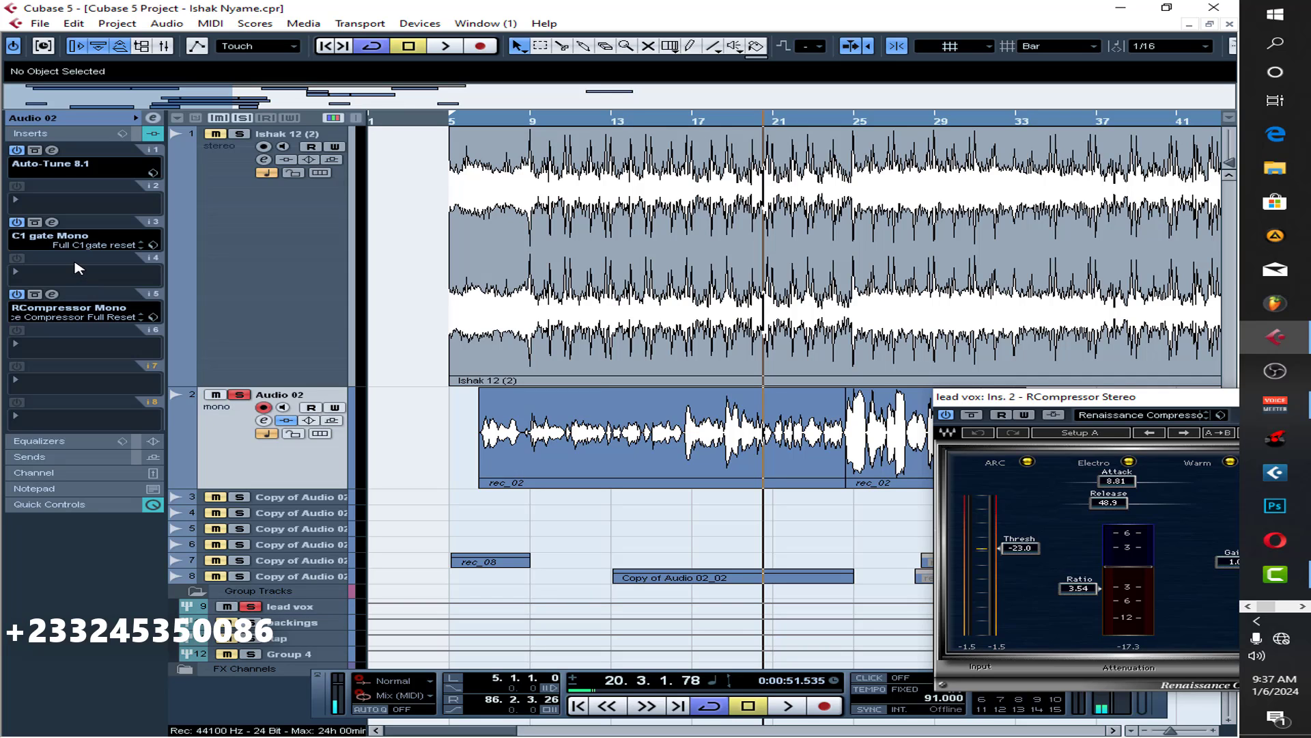
pyautogui.click(70, 304)
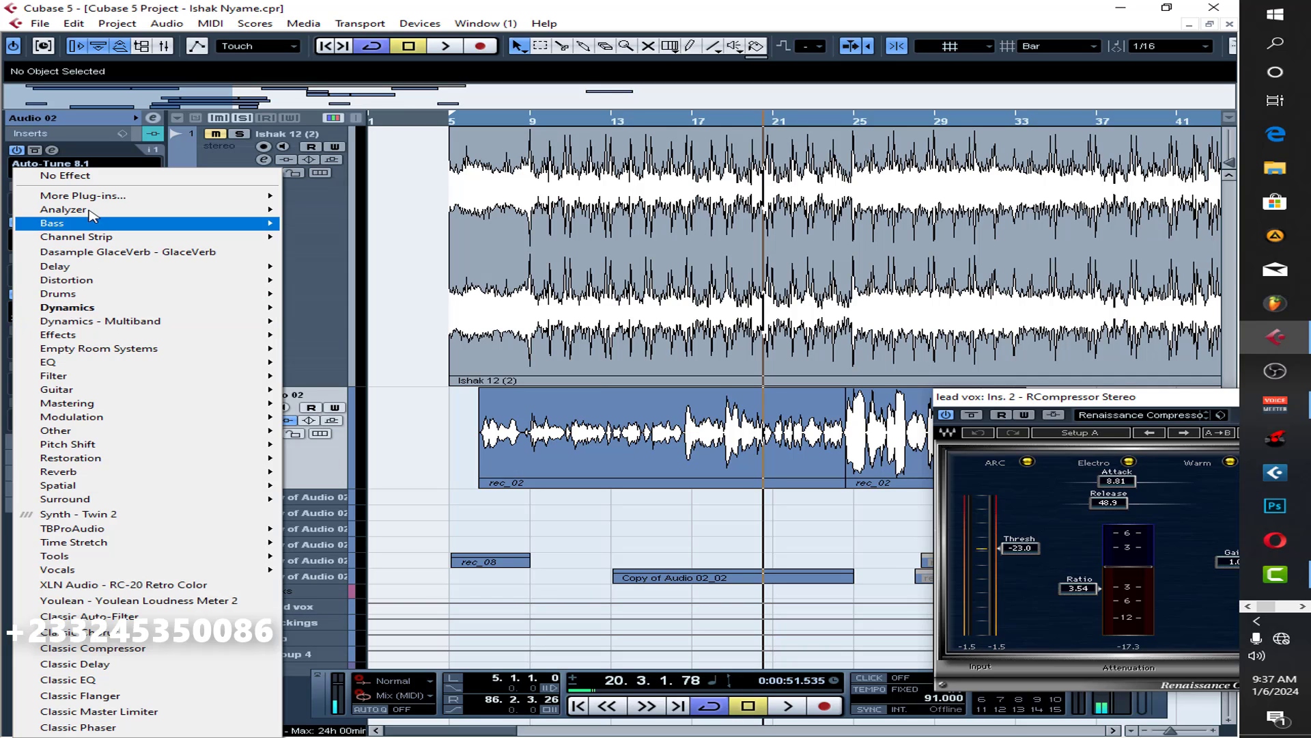
pyautogui.click(103, 164)
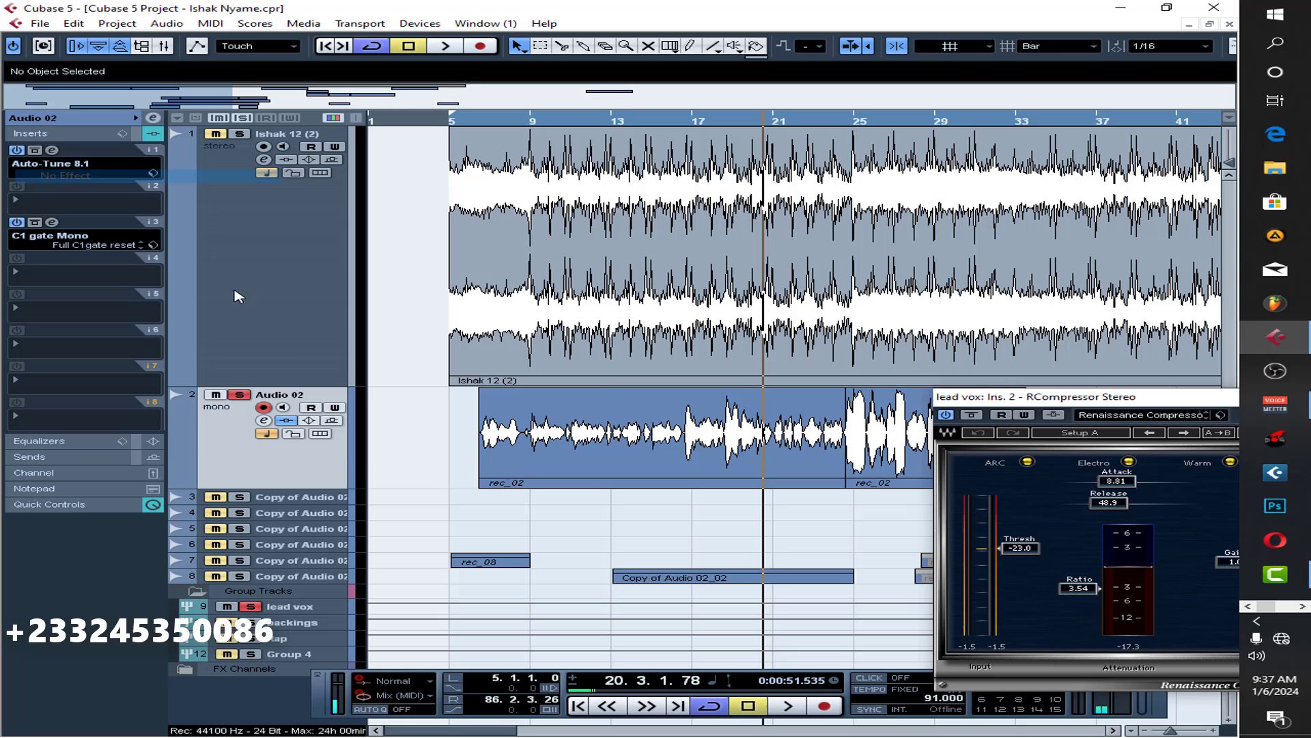
# Review the RCompressor Stereo settings on the lead vox group, including threshold, ratio, attack, release and gain, and close the editor.
pyautogui.click(327, 606)
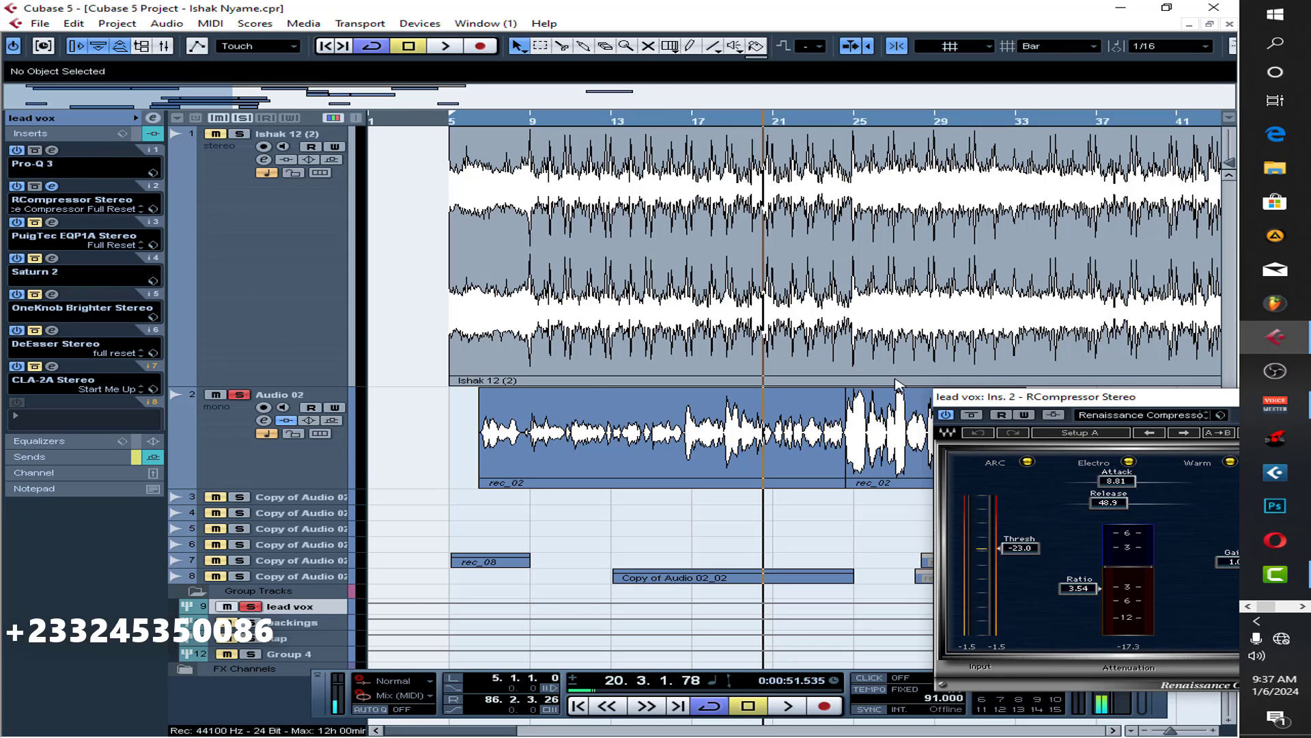
pyautogui.moveTo(1108, 403); pyautogui.dragTo(771, 364)
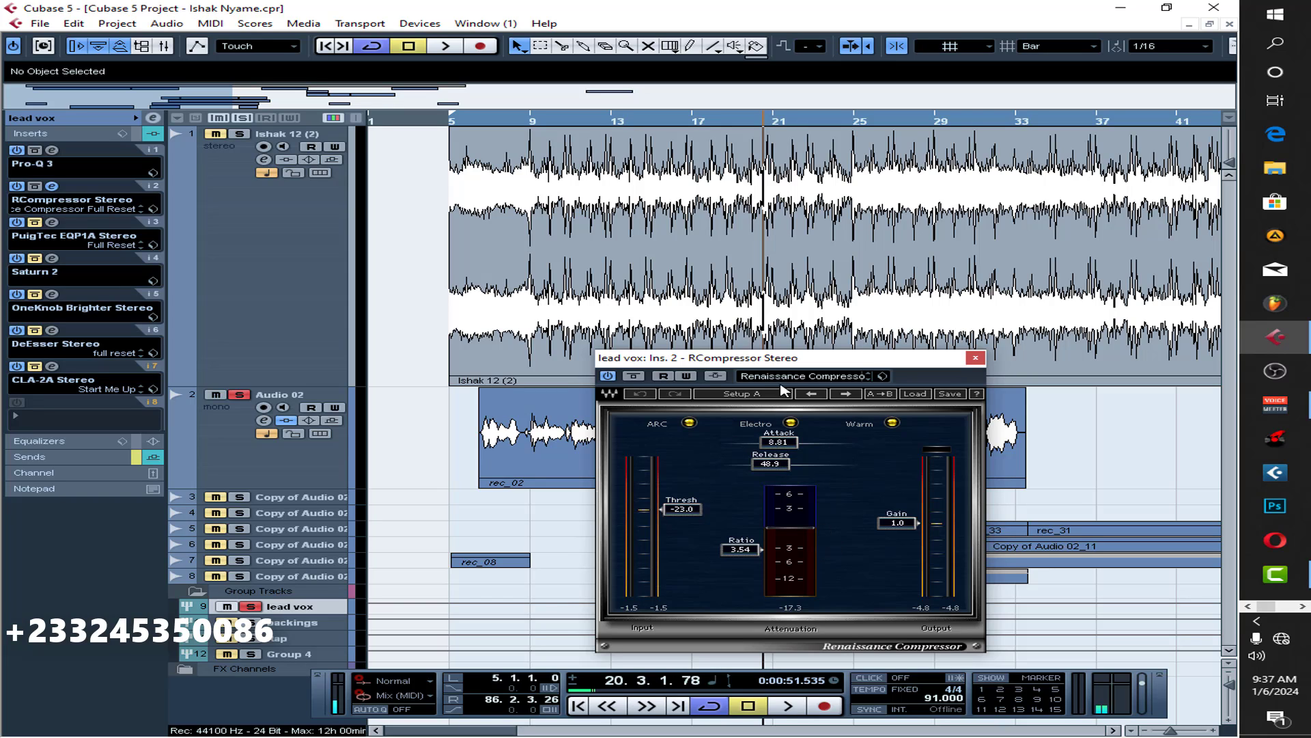
pyautogui.moveTo(785, 358); pyautogui.dragTo(1093, 458)
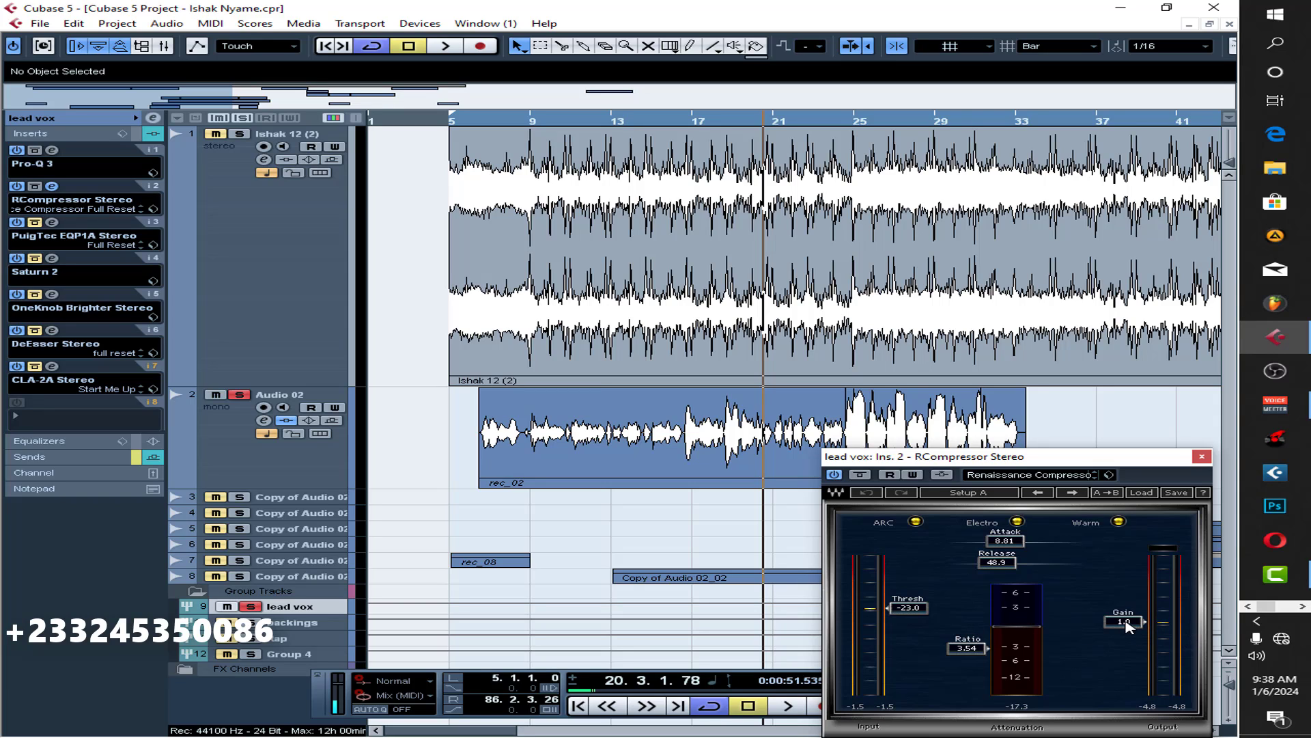
pyautogui.click(1205, 459)
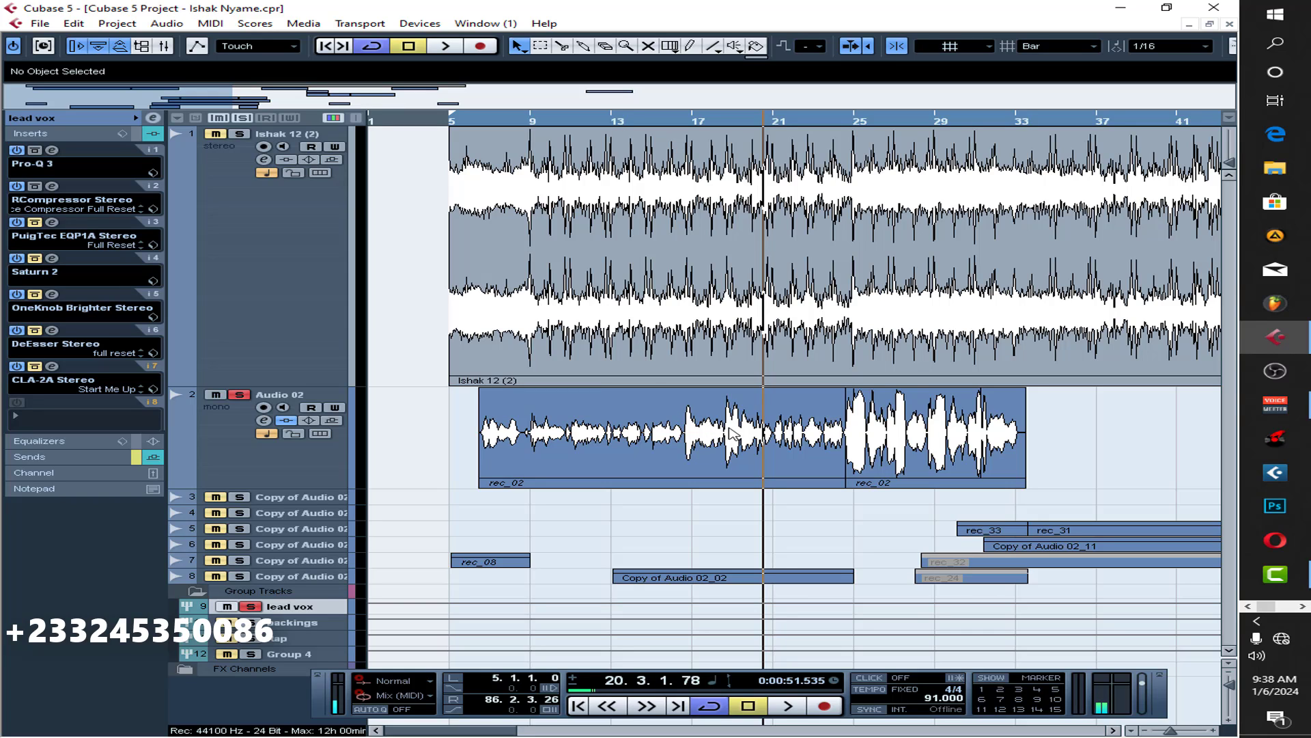
# Play the soloed vocal from about bar 12, stop playback and replay it from about bar 14 to hear the compression.
pyautogui.doubleClick(603, 123)
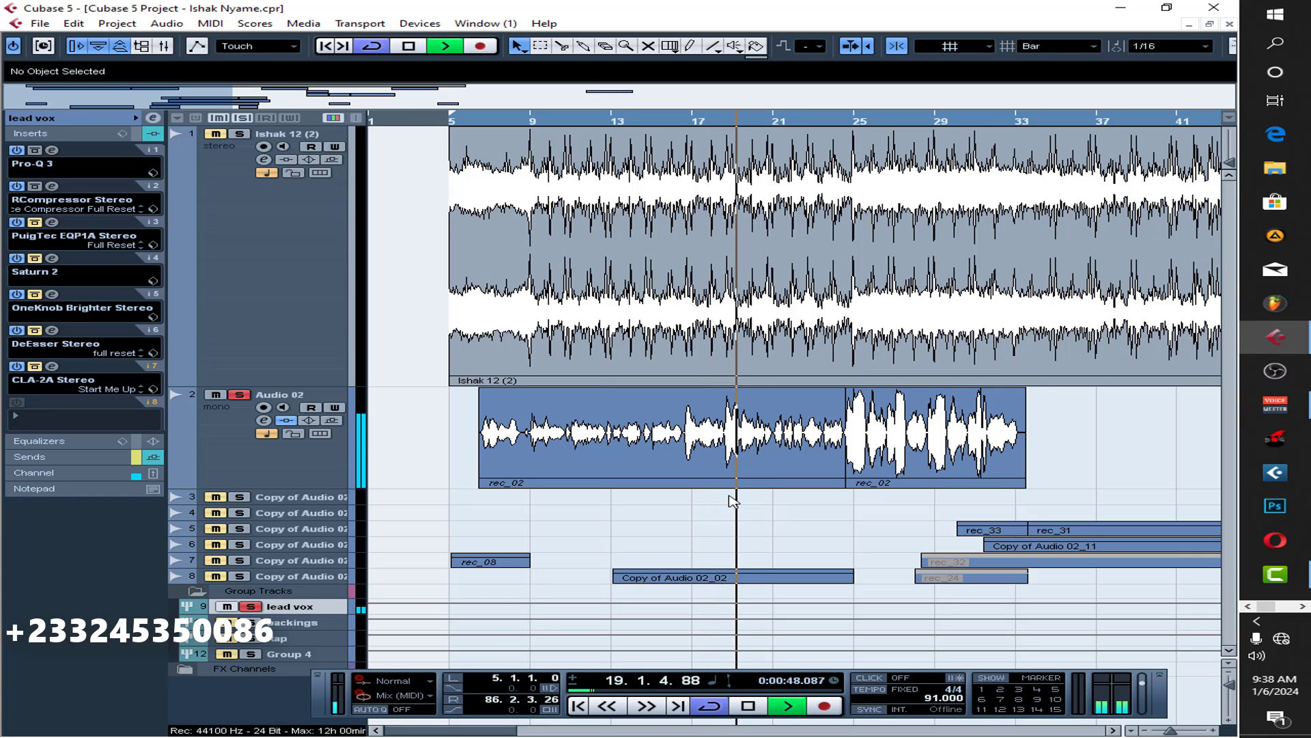
pyautogui.press('space')
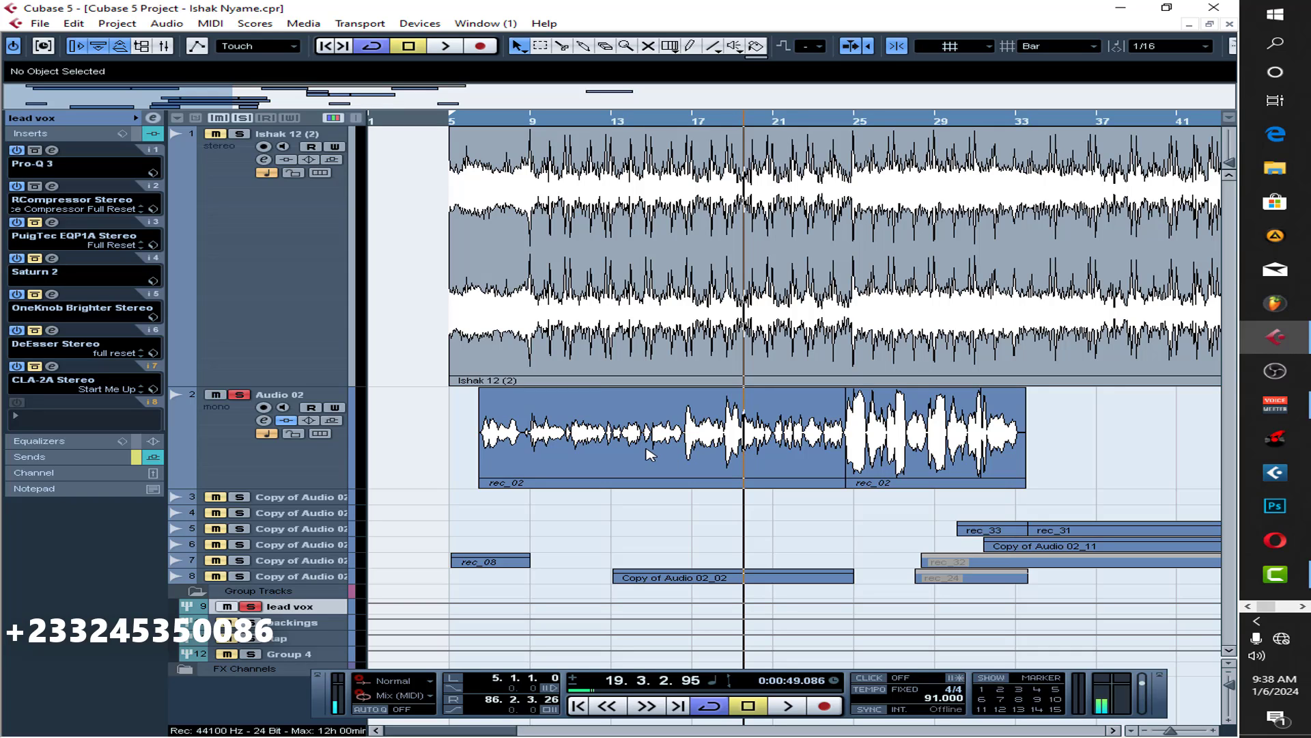
pyautogui.click(649, 121)
pyautogui.press('space')
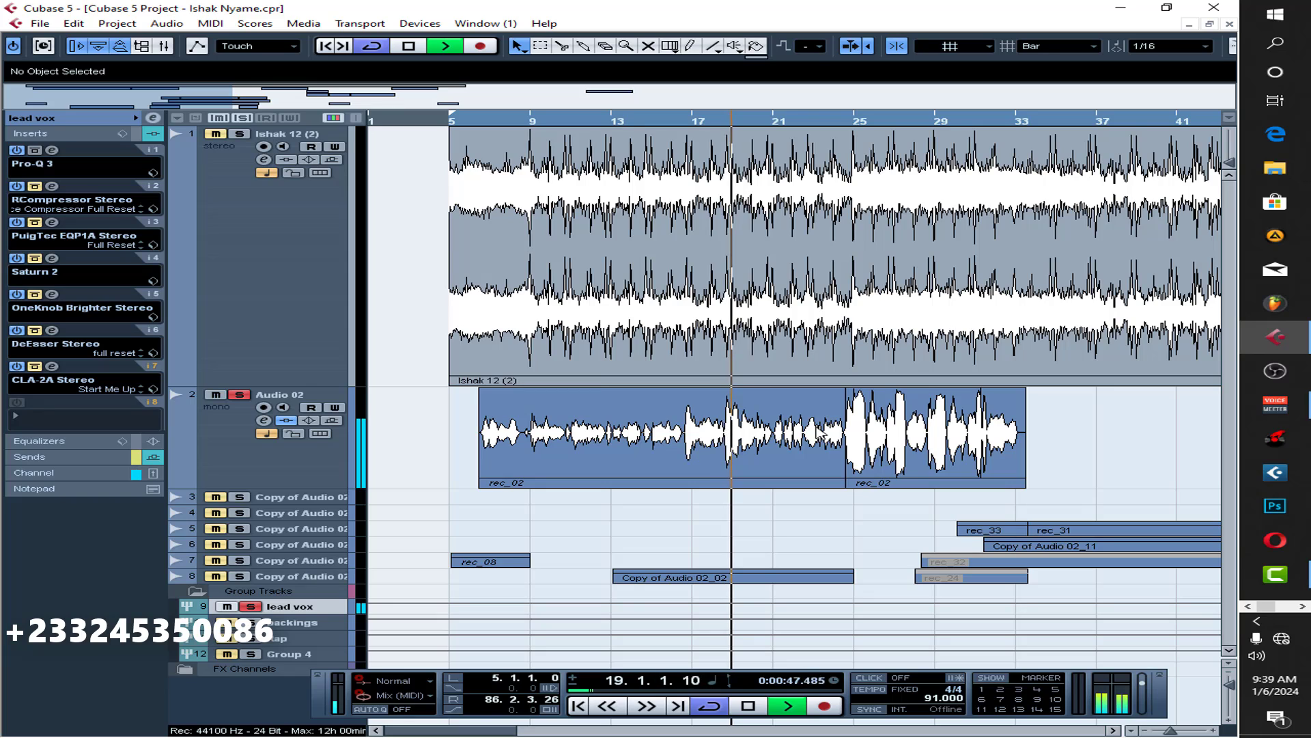
# Stop playback, re-enable the PuigTec EQP1A Stereo insert on lead vox, review its boost and attenuation settings, and close its editor.
pyautogui.press('space')
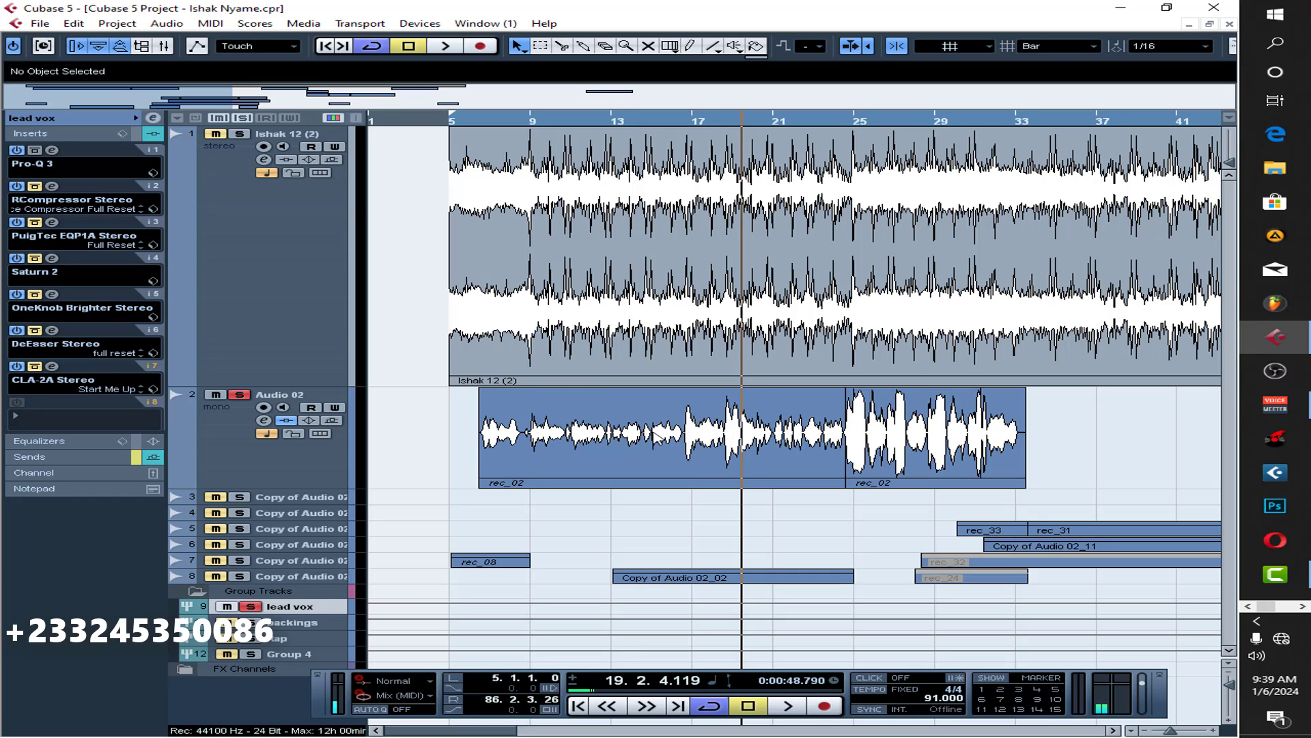
pyautogui.click(34, 186)
pyautogui.click(51, 221)
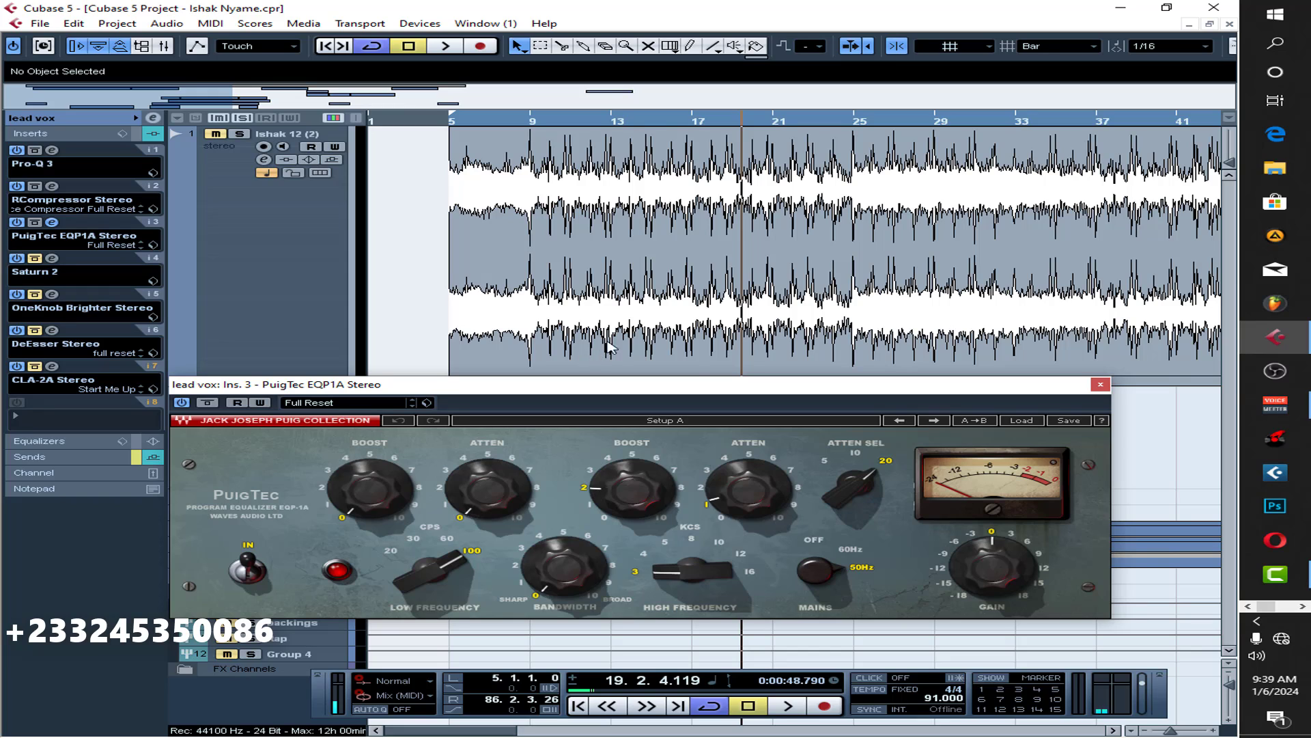
pyautogui.moveTo(699, 384); pyautogui.dragTo(751, 431)
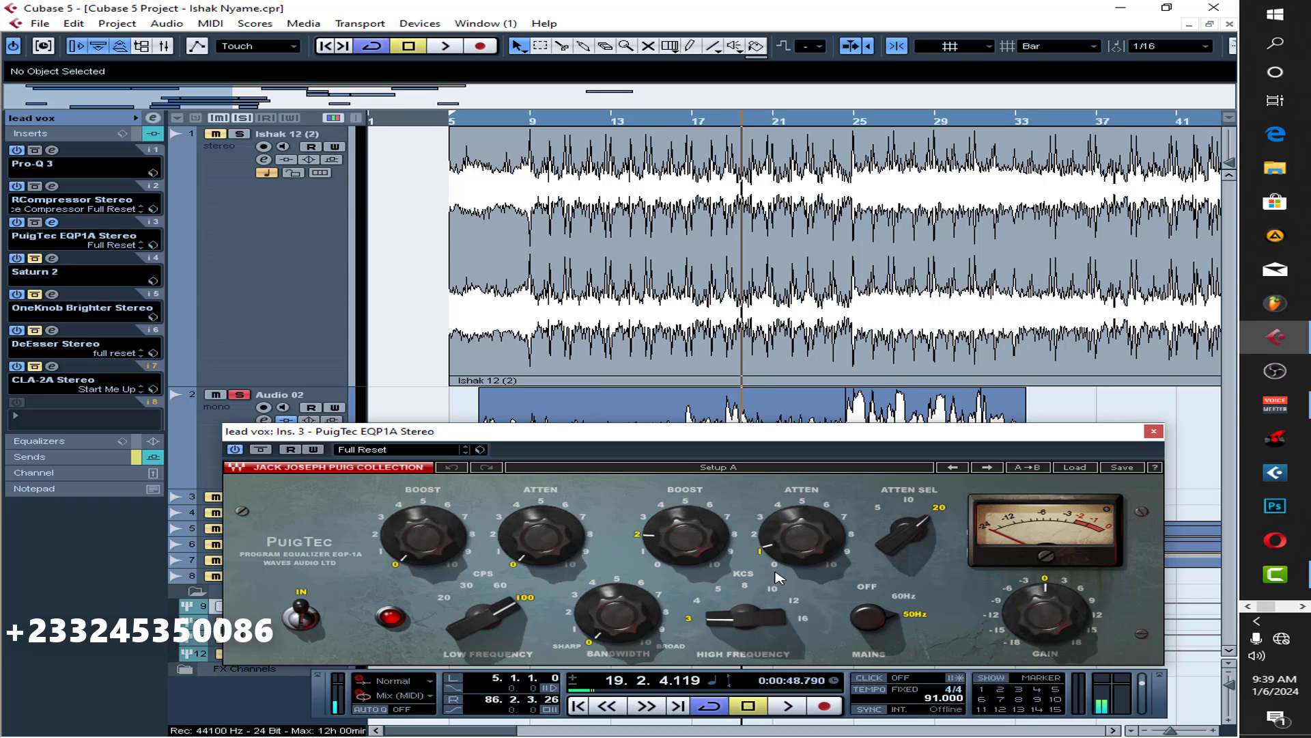
pyautogui.moveTo(790, 550)
pyautogui.moveTo(666, 540)
pyautogui.click(1153, 431)
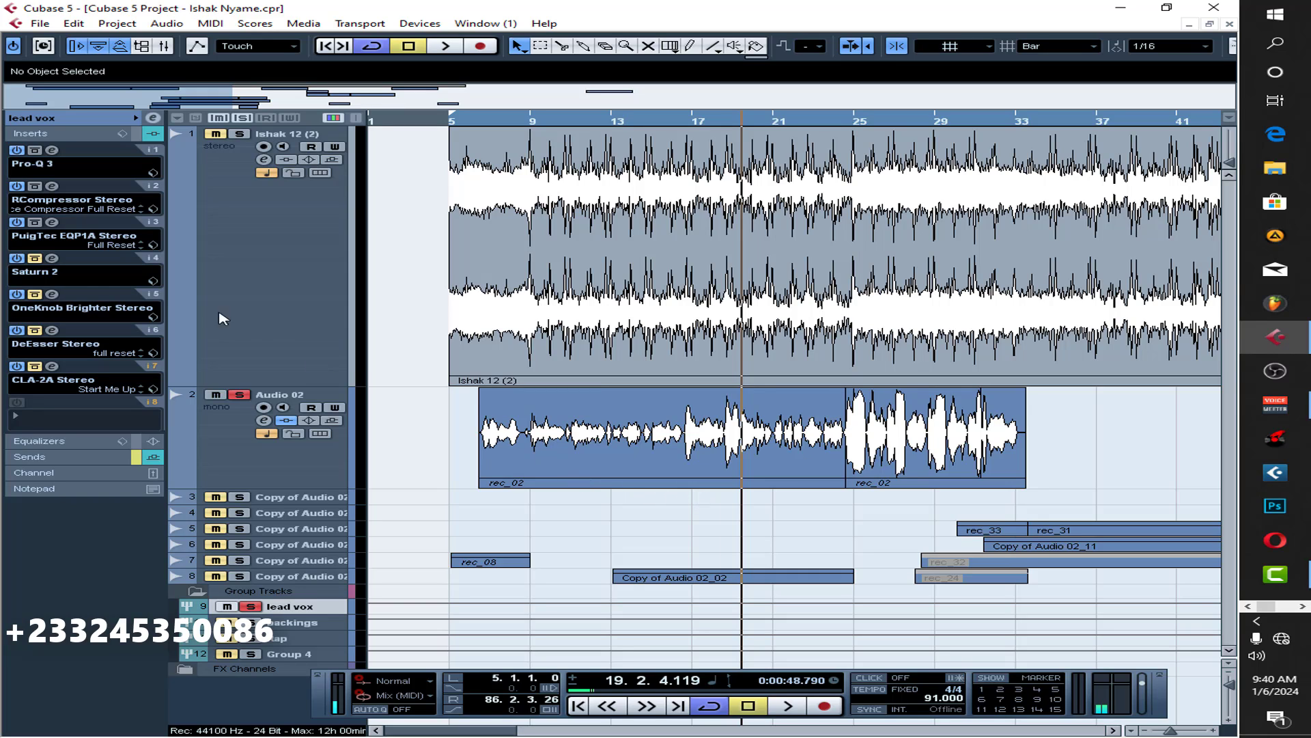
# Re-enable the Saturn 2 insert on lead vox, review its Warm Tape drive setting, and close its editor.
pyautogui.click(34, 259)
pyautogui.click(52, 259)
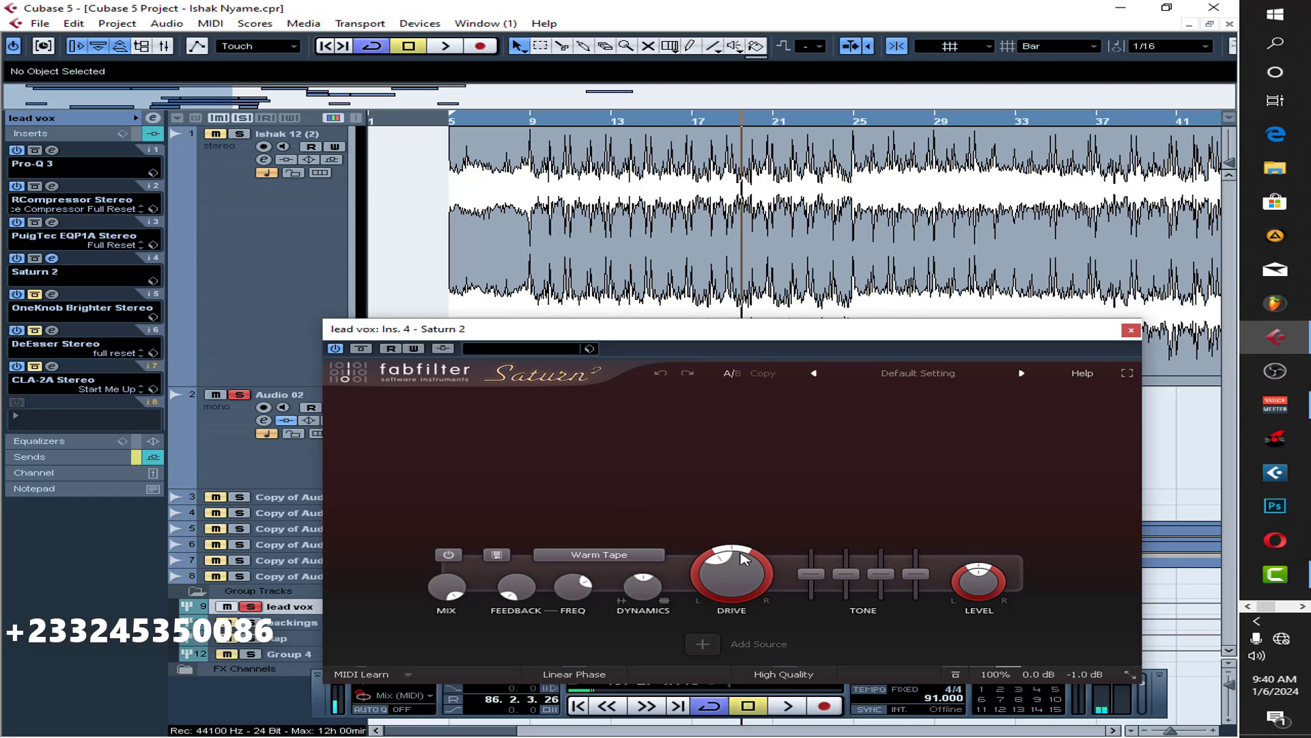
pyautogui.moveTo(730, 574)
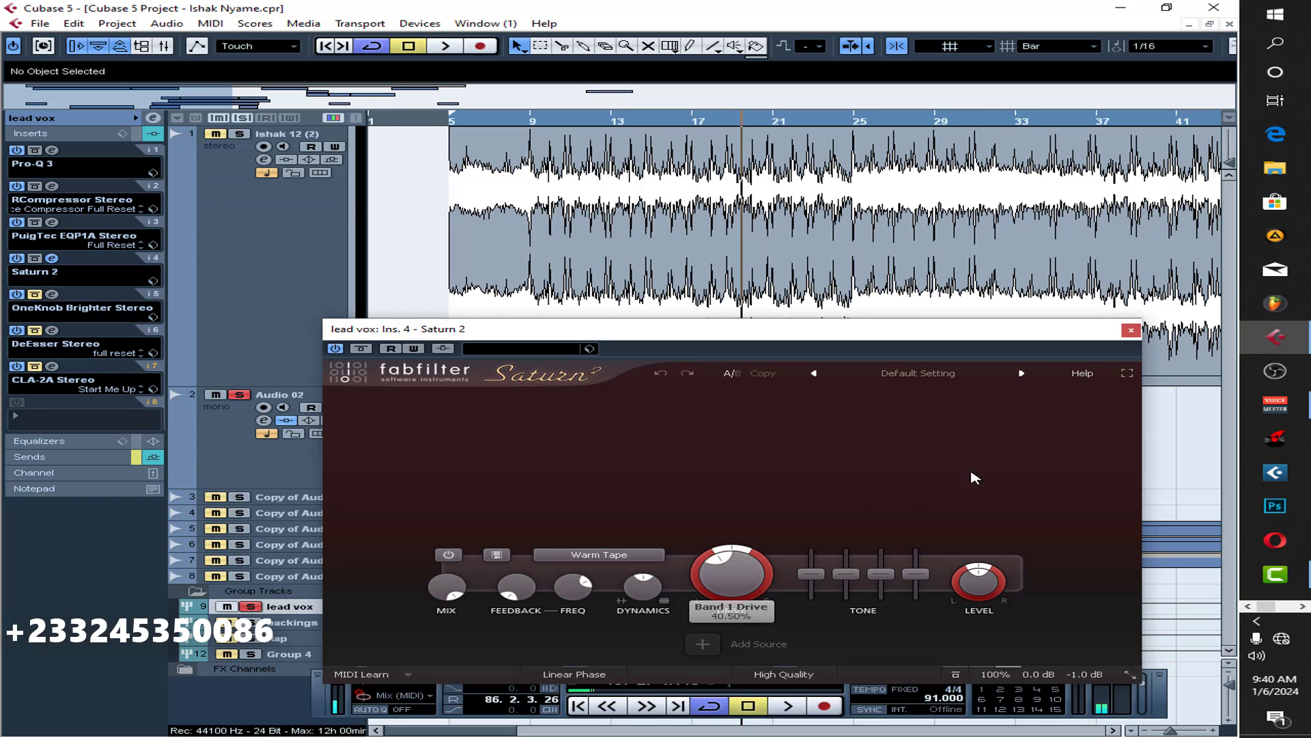
pyautogui.click(1131, 331)
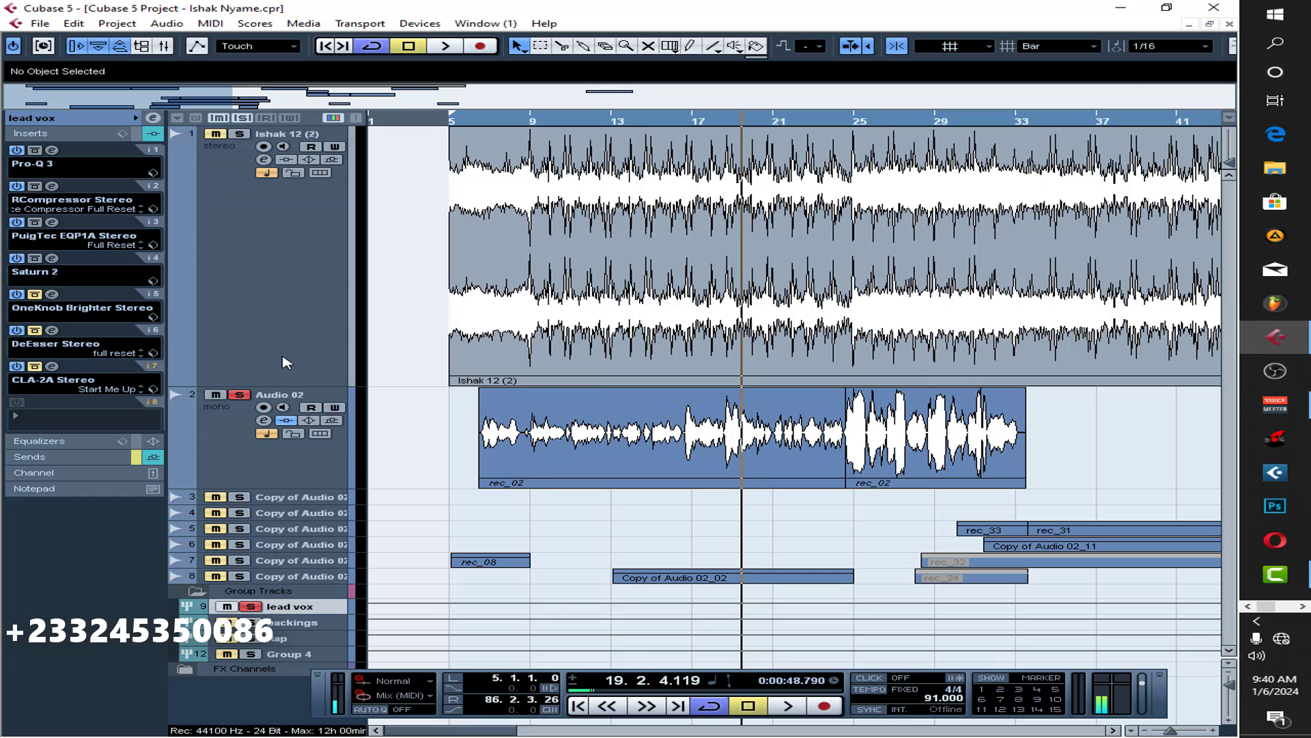
# Re-enable the OneKnob Brighter Stereo insert on lead vox, review its knob setting alongside the PuigTec EQP1A, and close the editors.
pyautogui.click(52, 294)
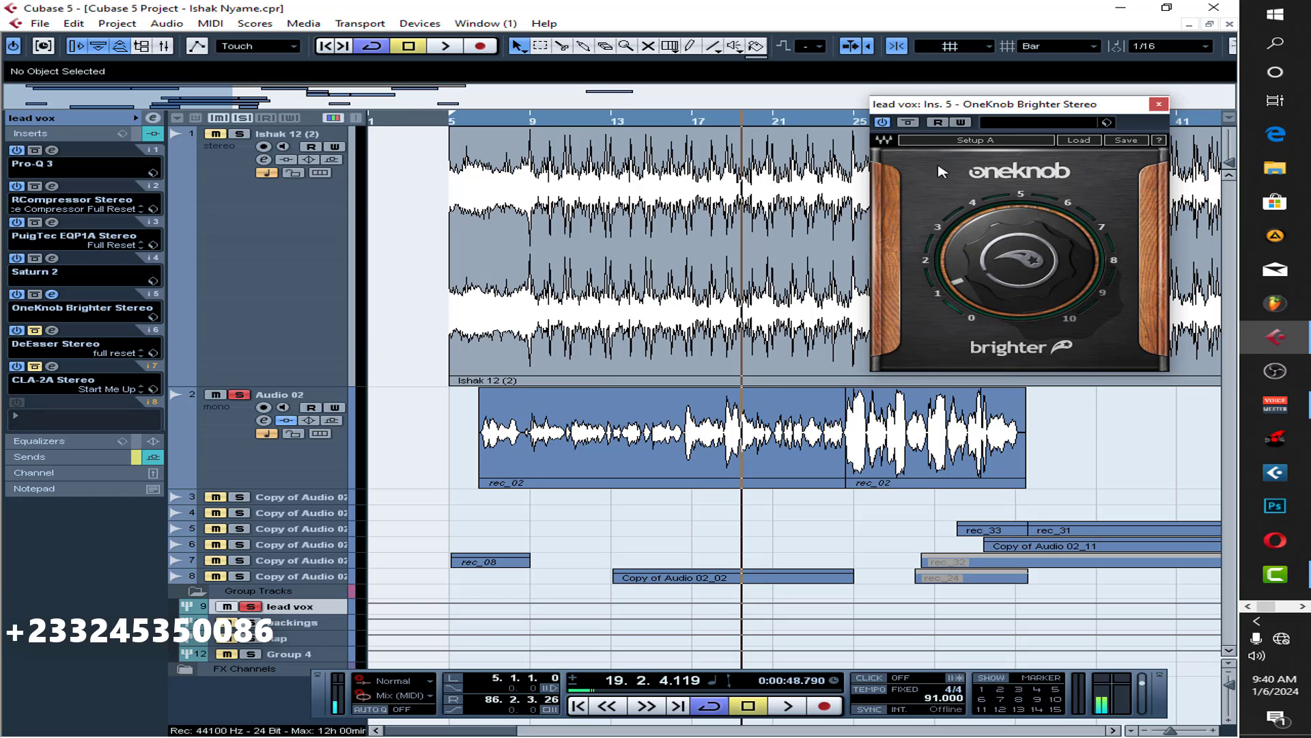
pyautogui.moveTo(990, 109); pyautogui.dragTo(892, 136)
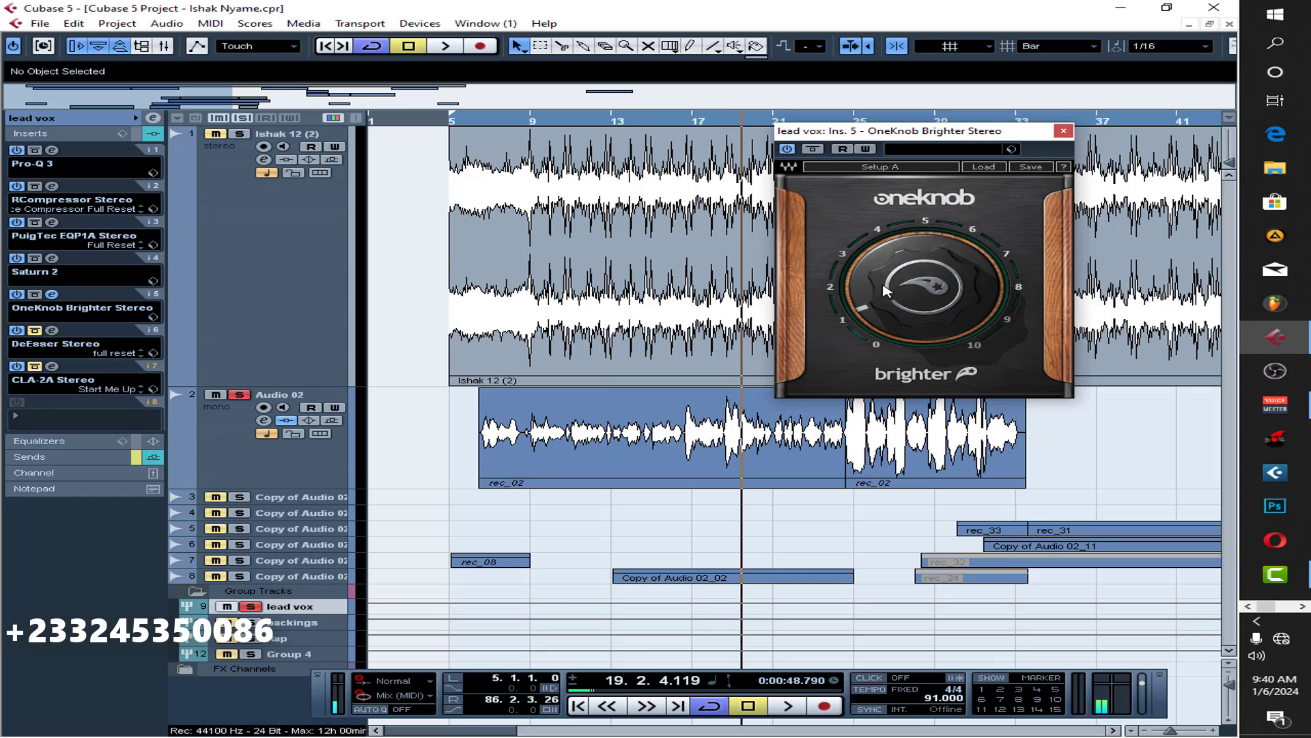
pyautogui.moveTo(885, 312)
pyautogui.click(51, 223)
pyautogui.click(51, 223)
pyautogui.click(1064, 131)
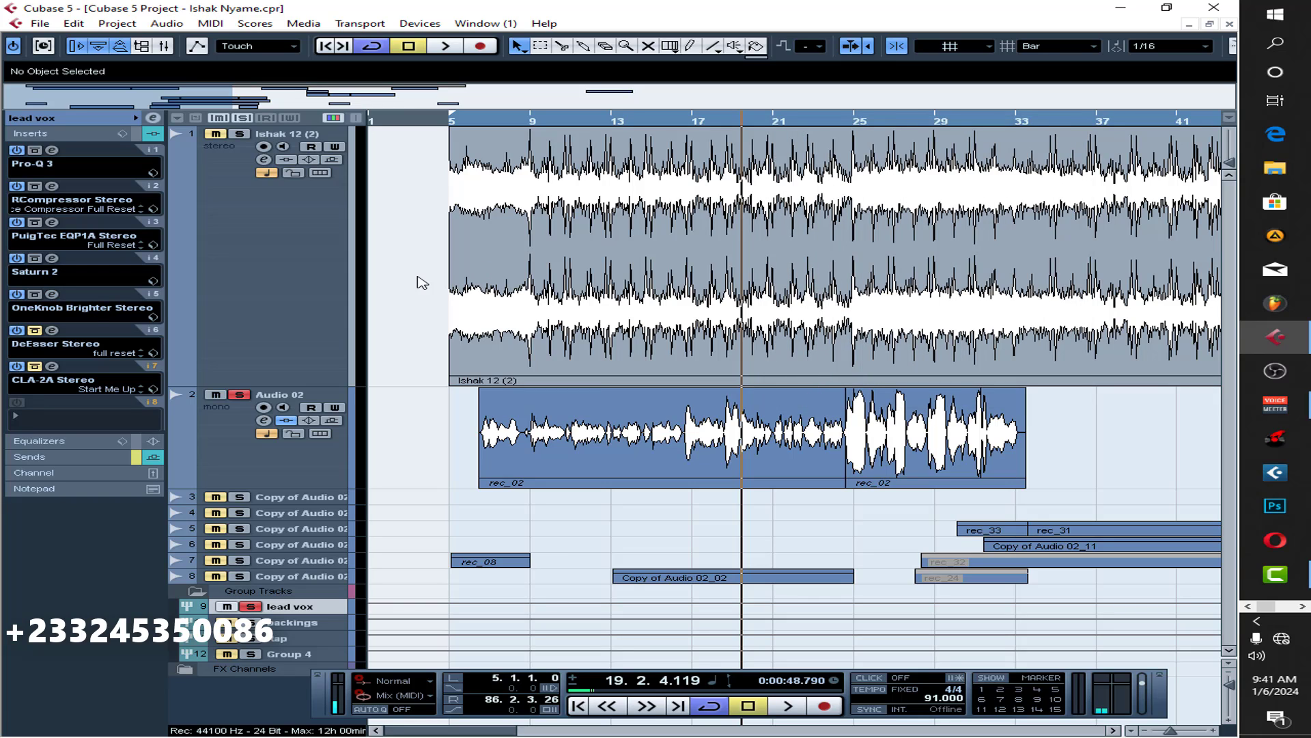
# Re-enable the DeEsser Stereo insert on lead vox, review its frequency and threshold alongside the Pro-Q 3 curve, and close both editors.
pyautogui.click(35, 330)
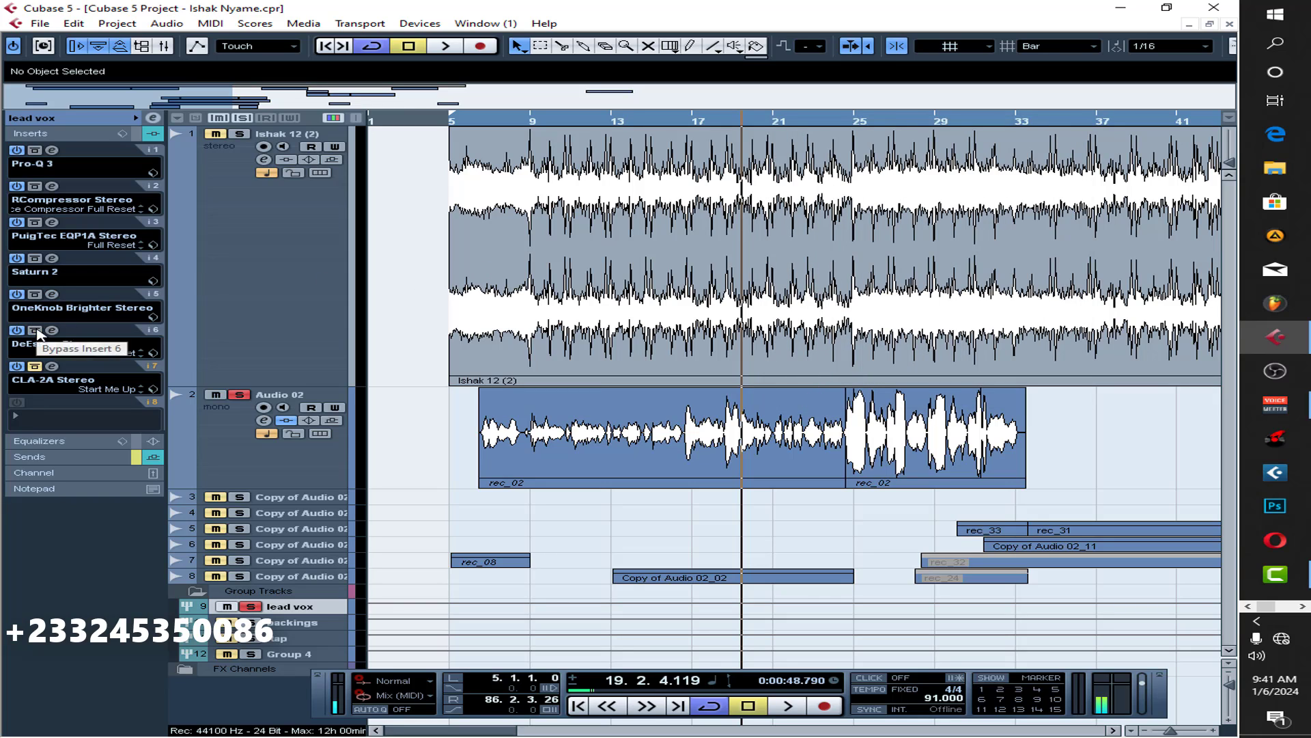
pyautogui.click(53, 331)
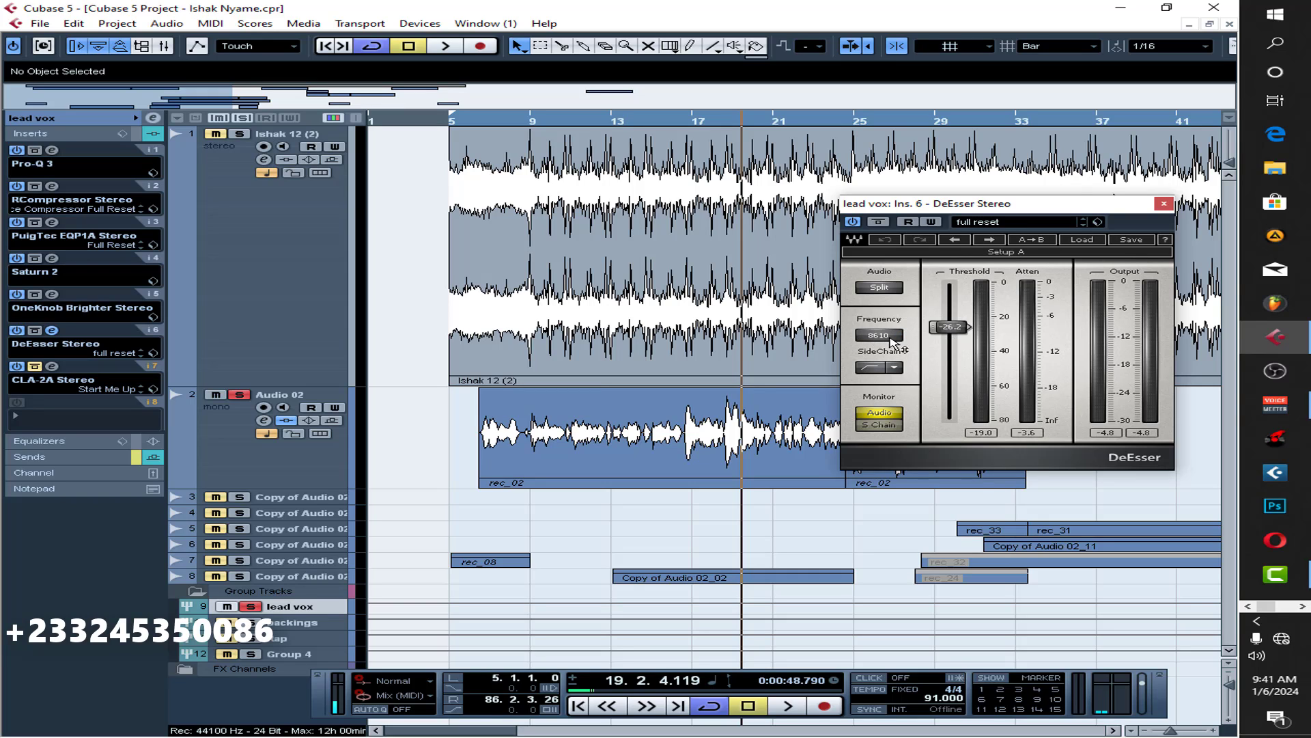
pyautogui.click(49, 152)
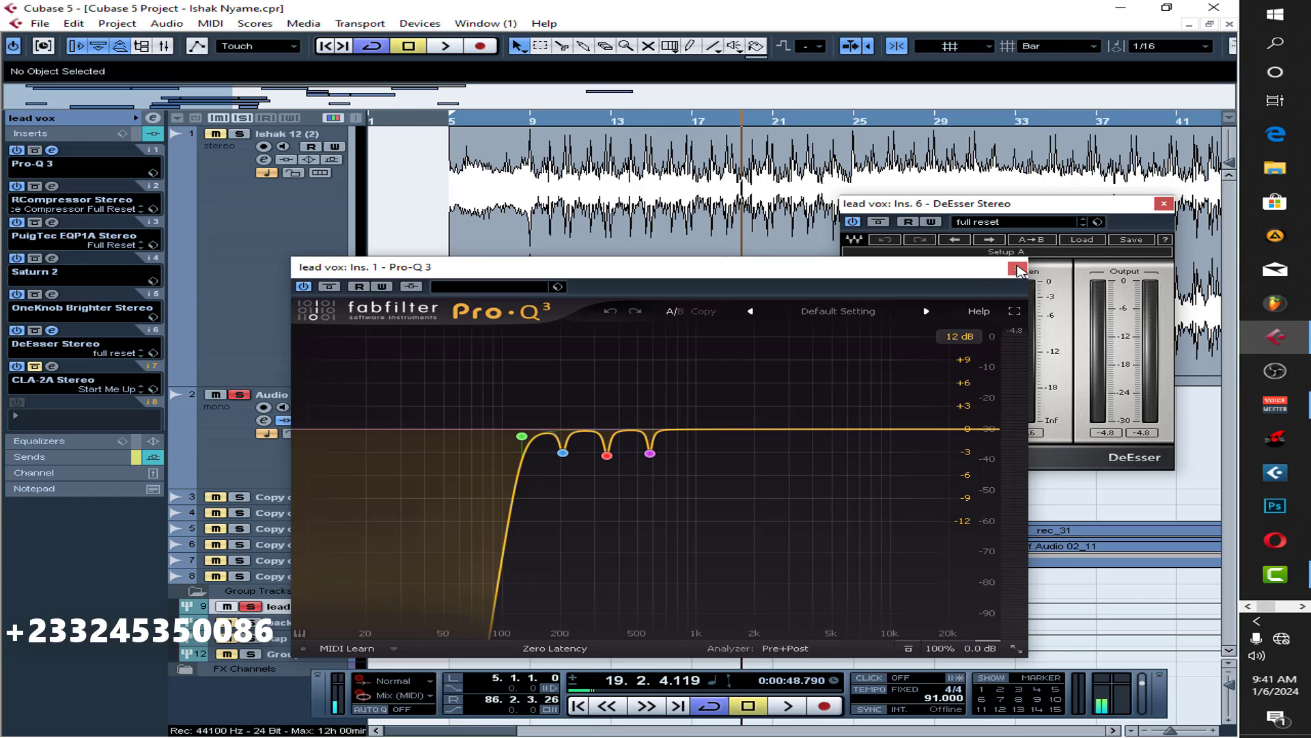
pyautogui.click(1018, 268)
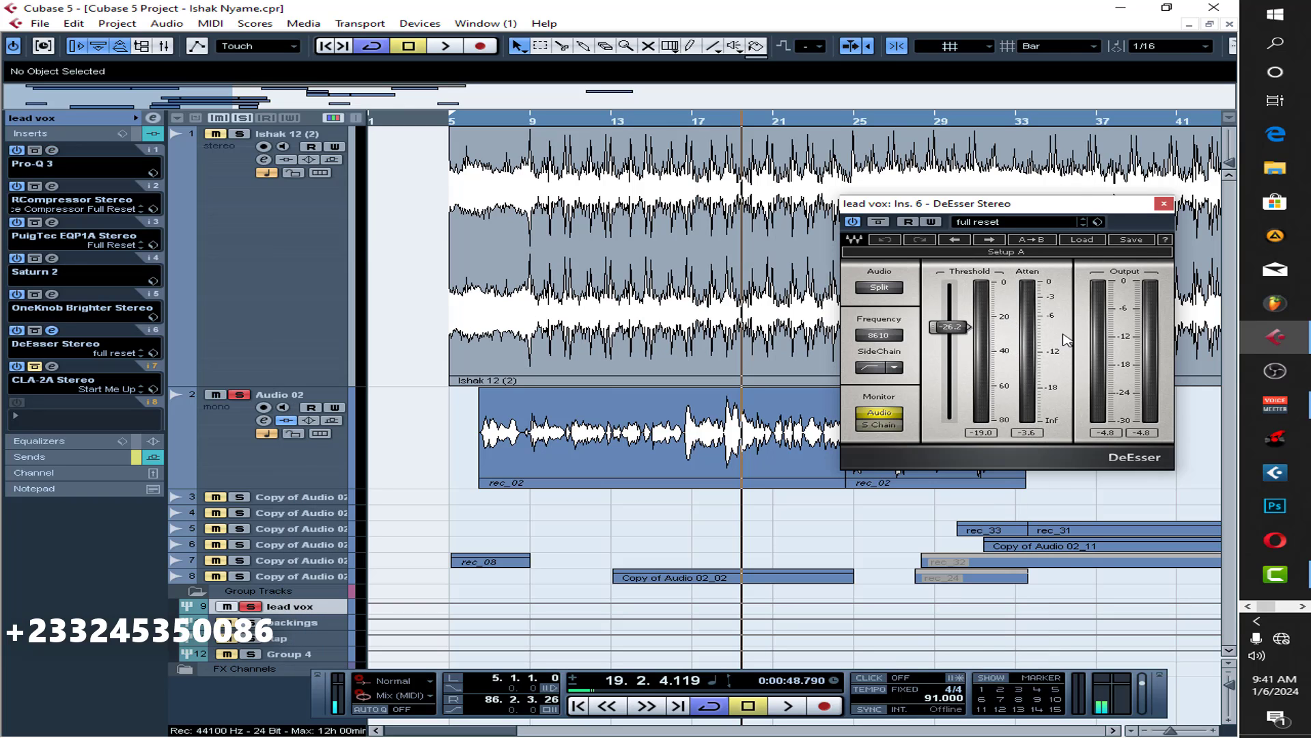
pyautogui.click(1164, 203)
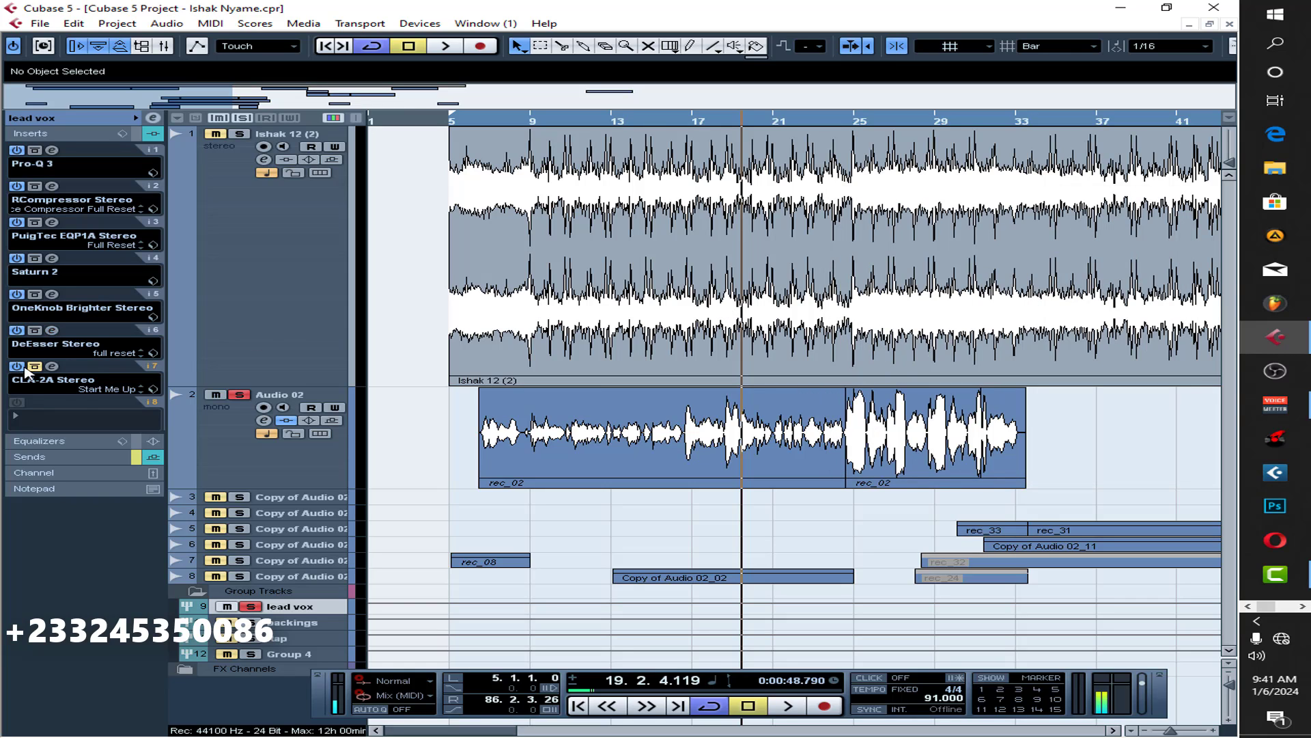
# Play the soloed vocal from about bar 14 to audition the chain through the de-esser, and stop playback.
pyautogui.click(639, 122)
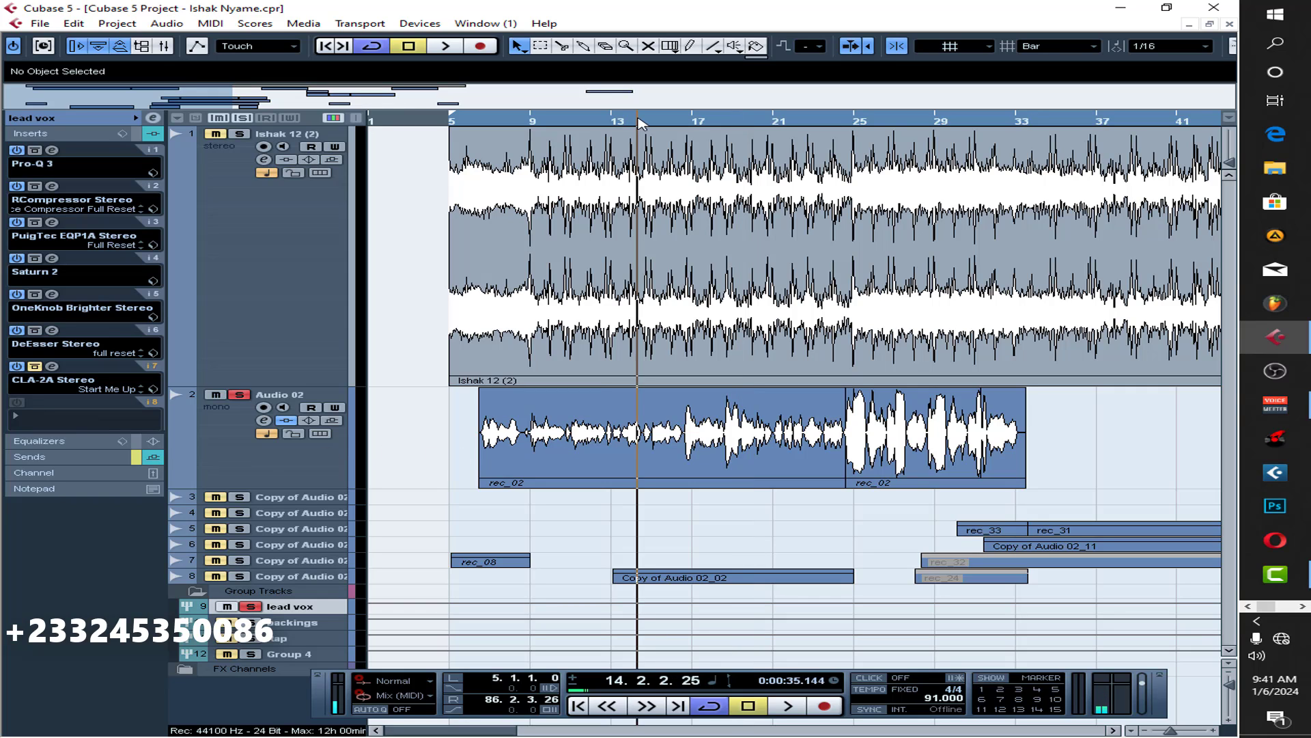
pyautogui.press('space')
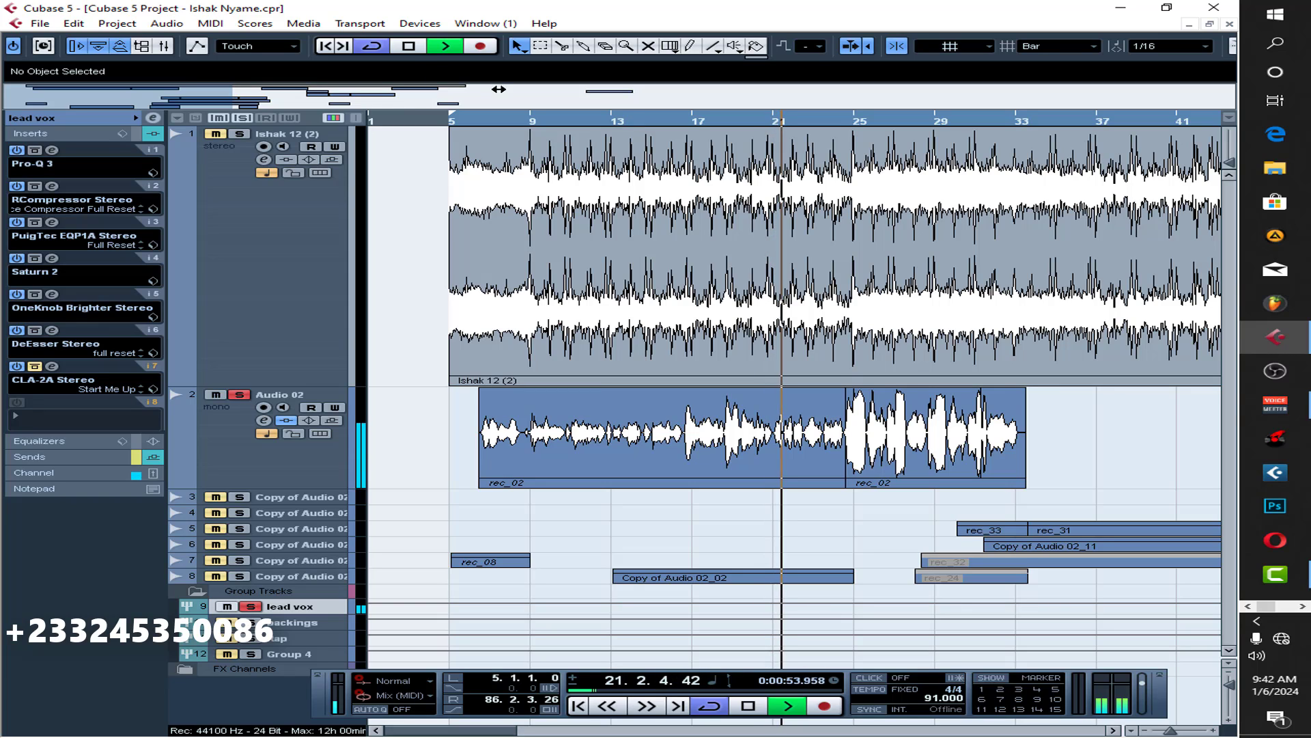
pyautogui.click(408, 51)
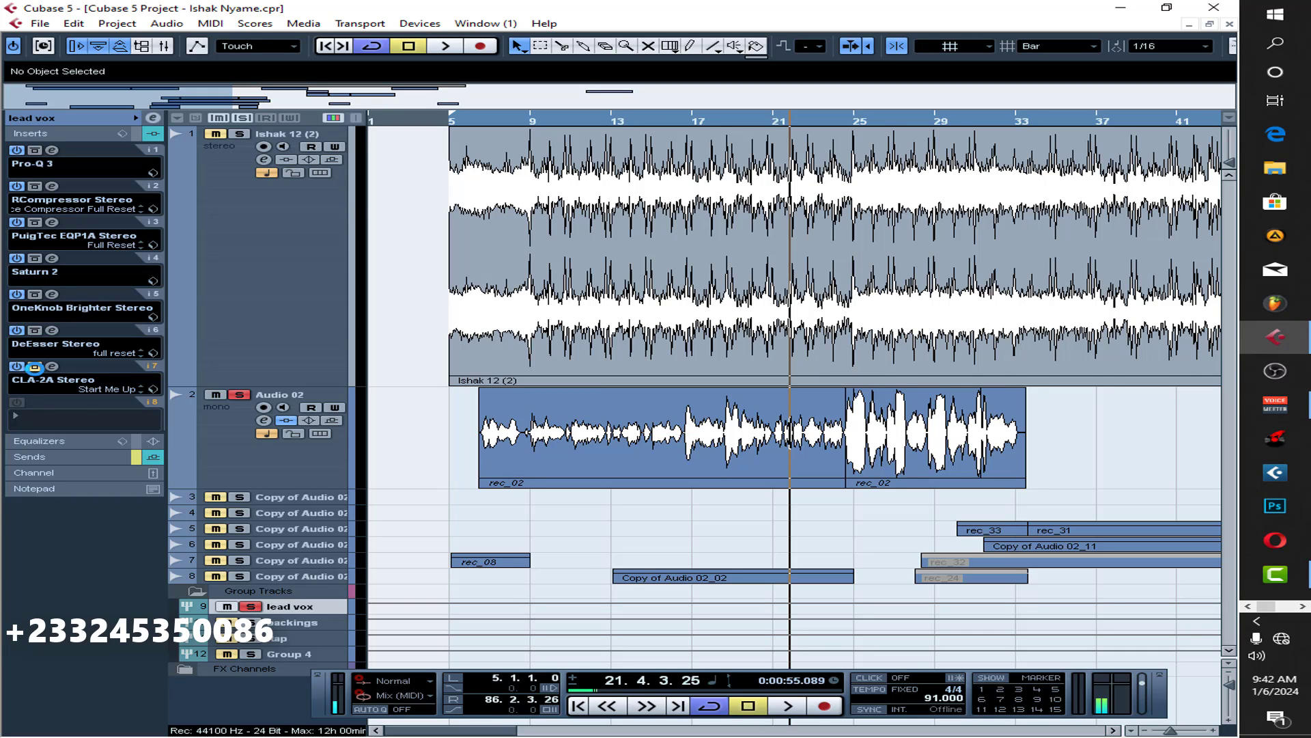
# Re-enable the CLA-2A Stereo insert on lead vox, review its gain and peak reduction, and audition the vocal from about bar 12.
pyautogui.click(34, 367)
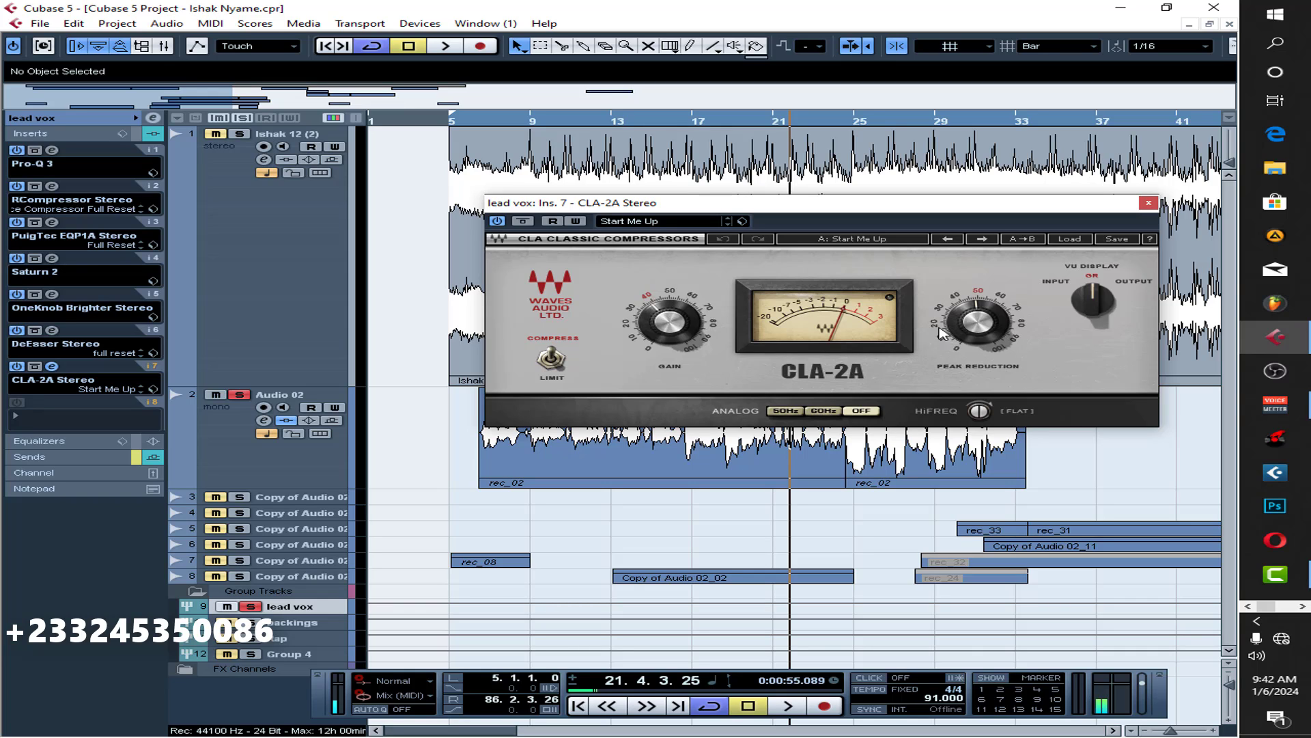
pyautogui.click(1149, 203)
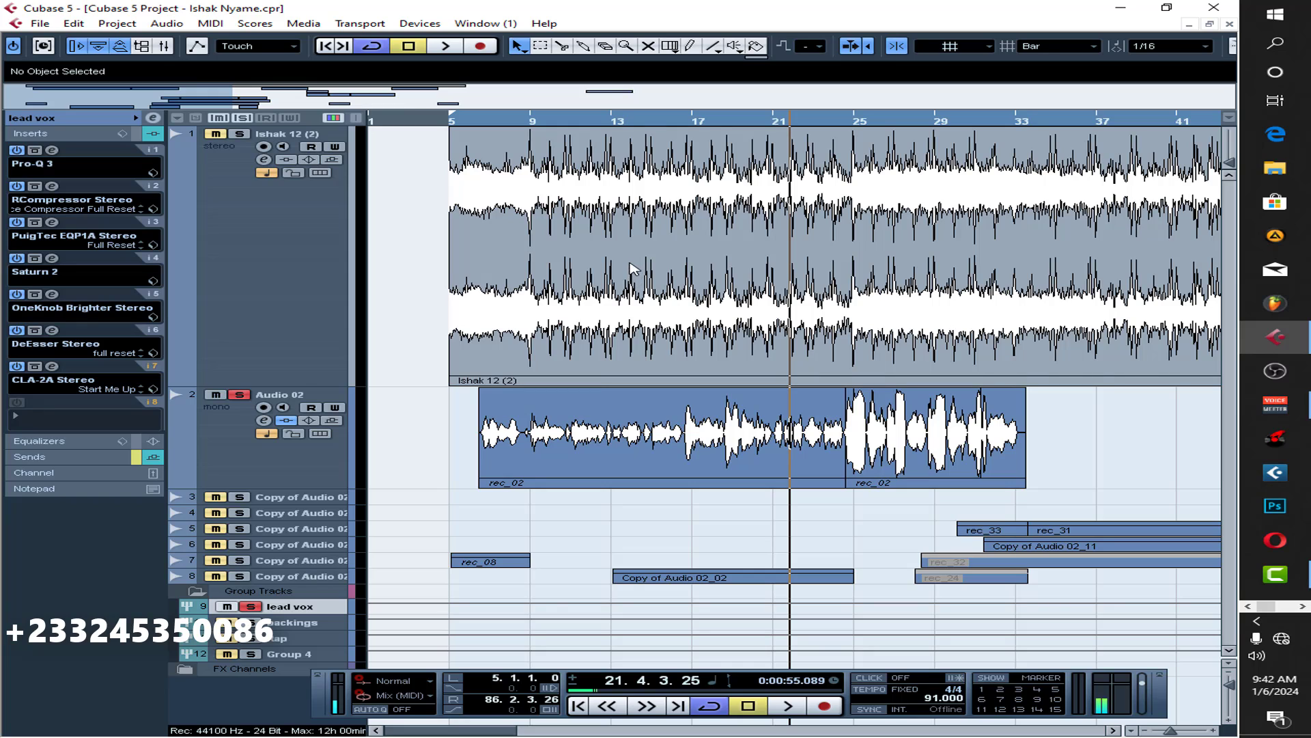
pyautogui.click(599, 120)
pyautogui.doubleClick(601, 121)
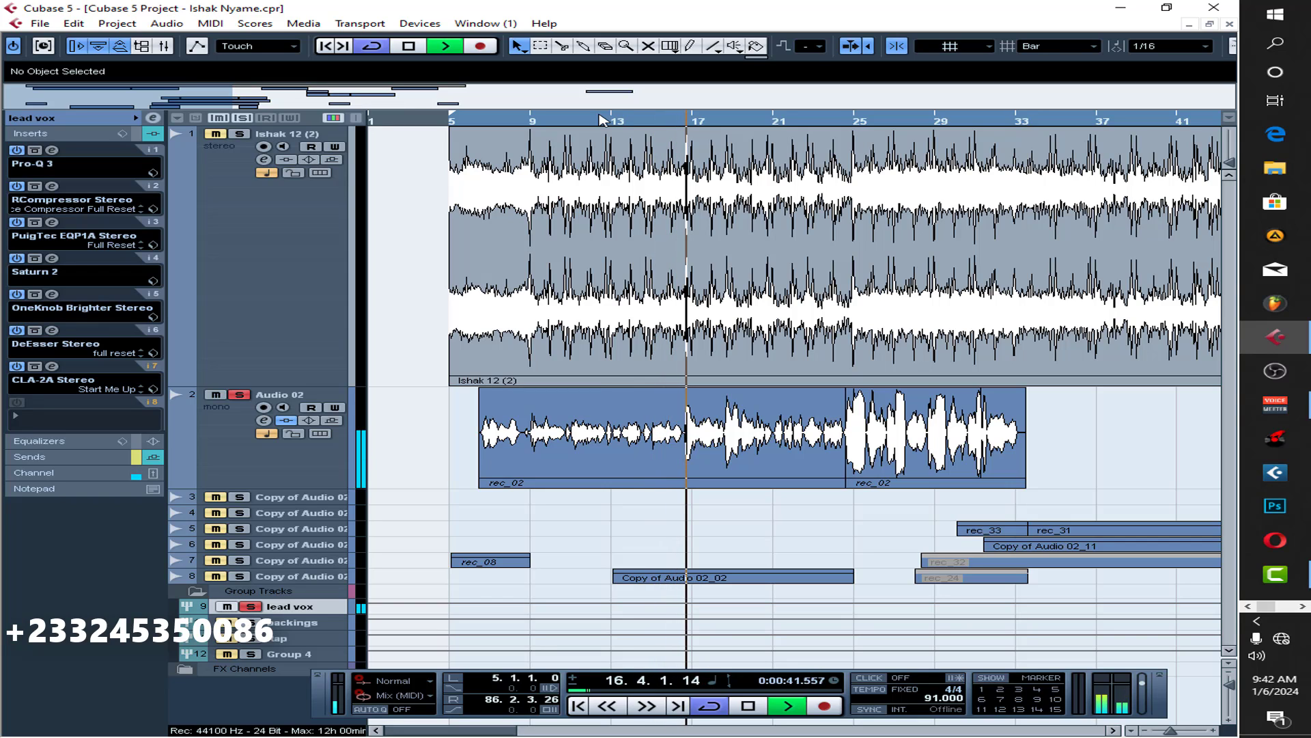
pyautogui.click(409, 46)
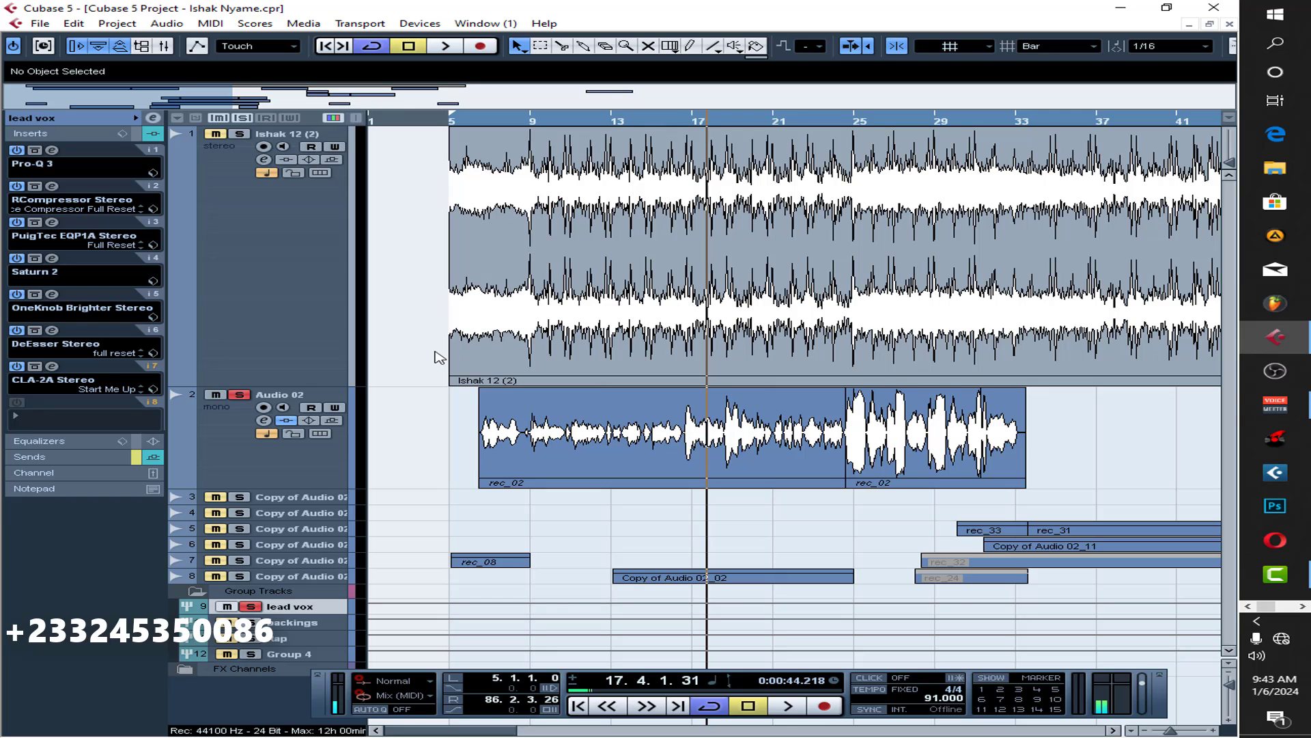
pyautogui.click(52, 368)
pyautogui.click(52, 368)
# Show the lead vox group's sends, and display the inserts of the FX 1-ValhallaVintageVerb channel.
pyautogui.click(45, 457)
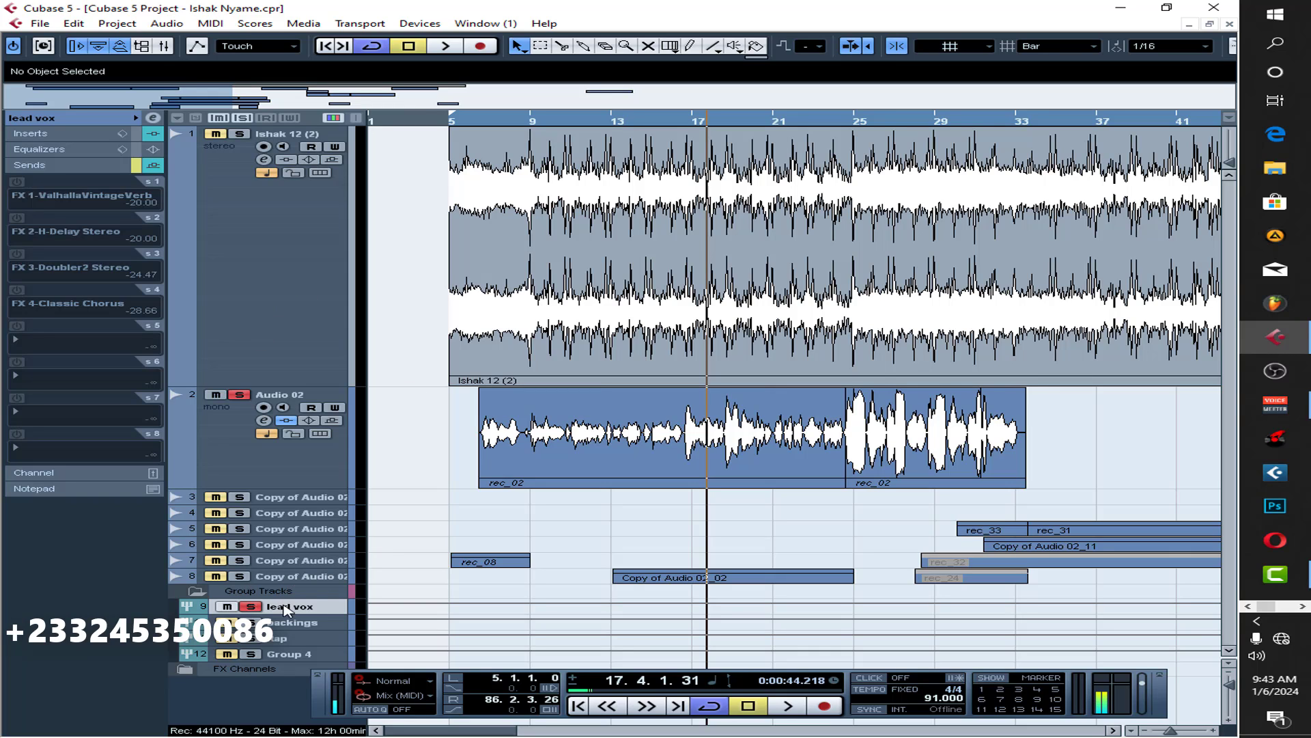
pyautogui.scroll(-1, 217, 655)
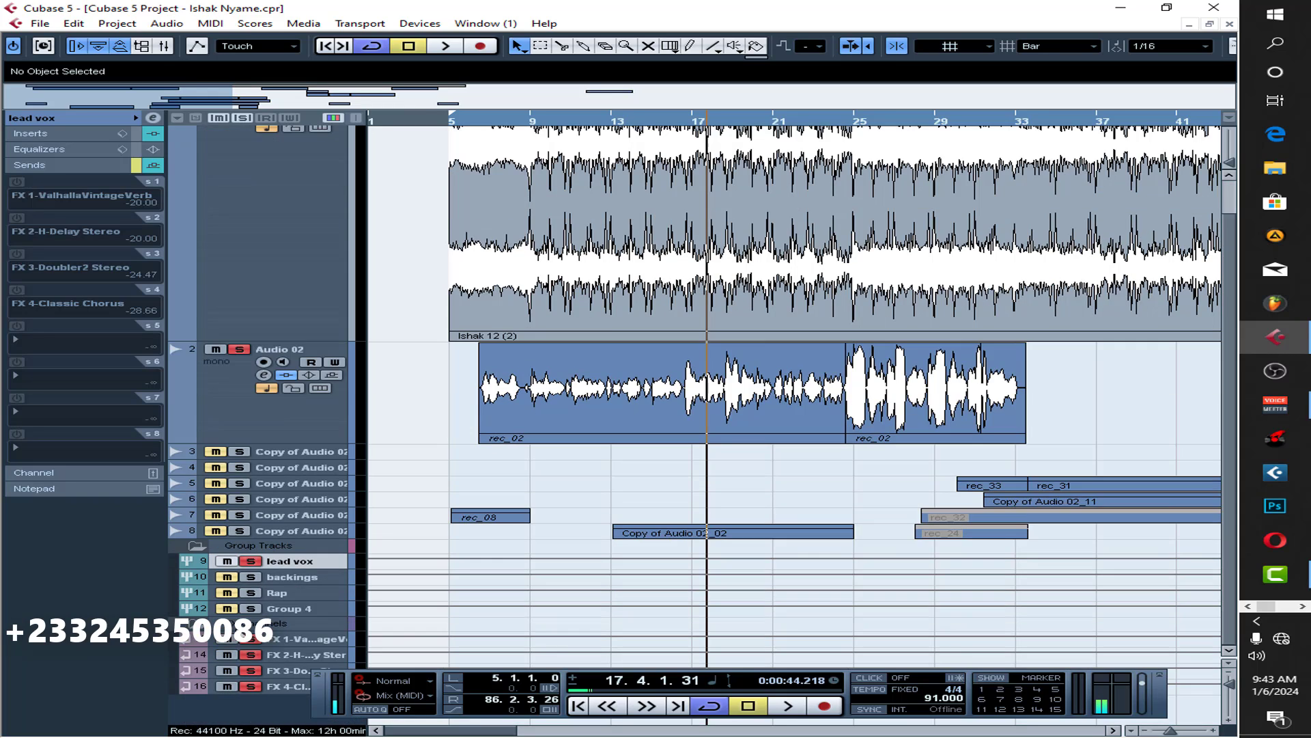
pyautogui.click(295, 640)
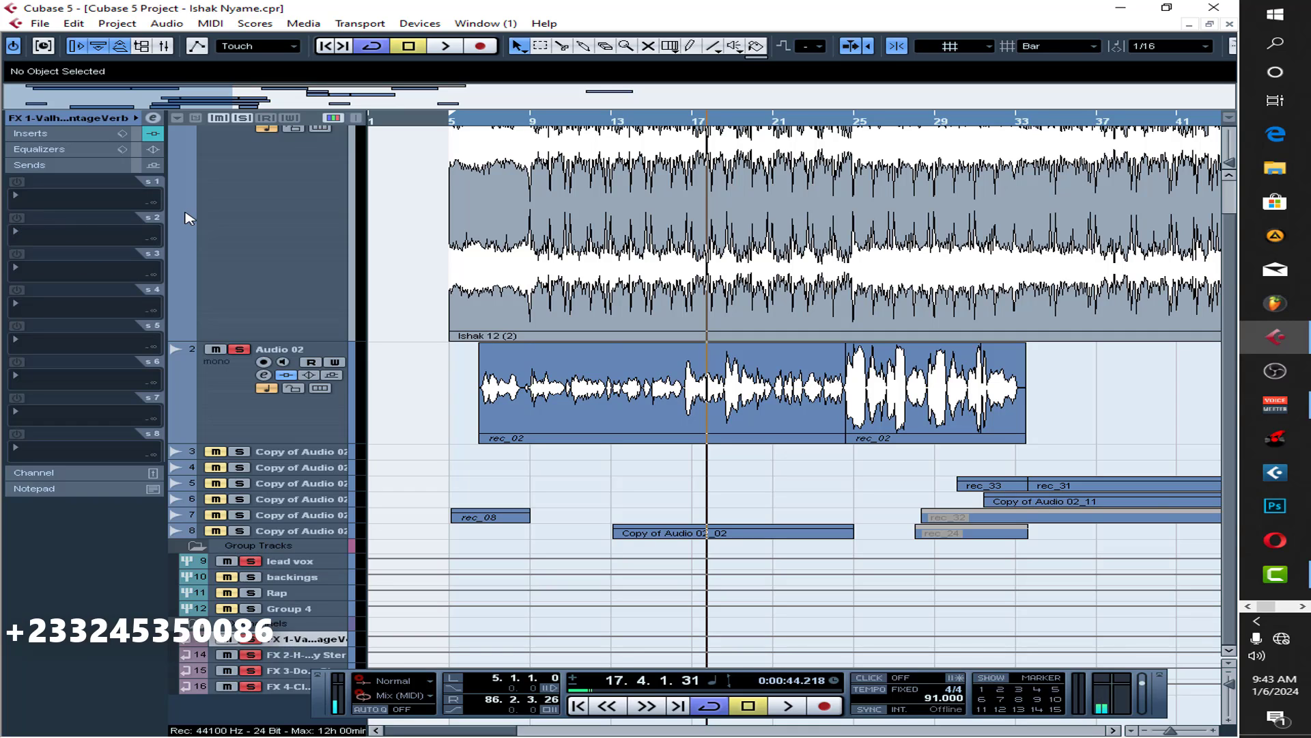
pyautogui.click(63, 133)
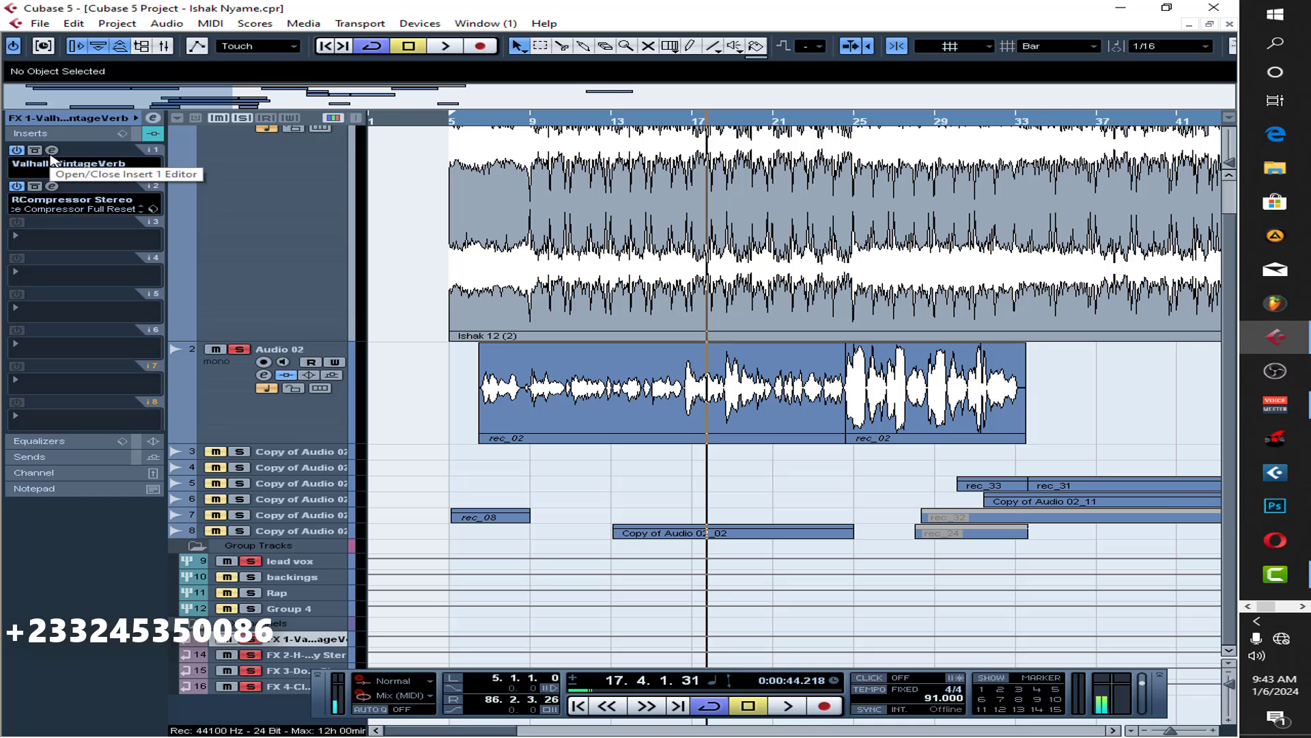
# Review the ValhallaVintageVerb mix, predelay, decay, damping and EQ settings, close its editor, and inspect the RCompressor Stereo following it on FX 1.
pyautogui.click(52, 148)
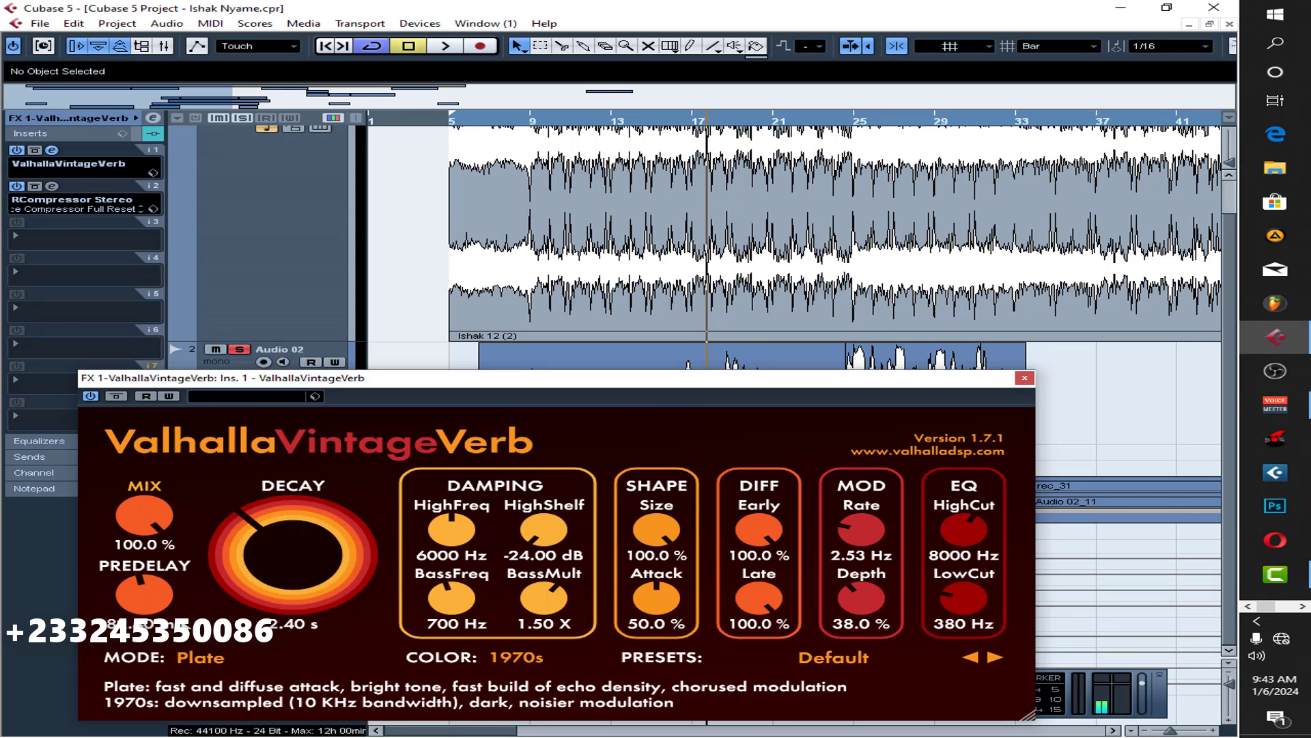
pyautogui.moveTo(808, 379); pyautogui.dragTo(804, 257)
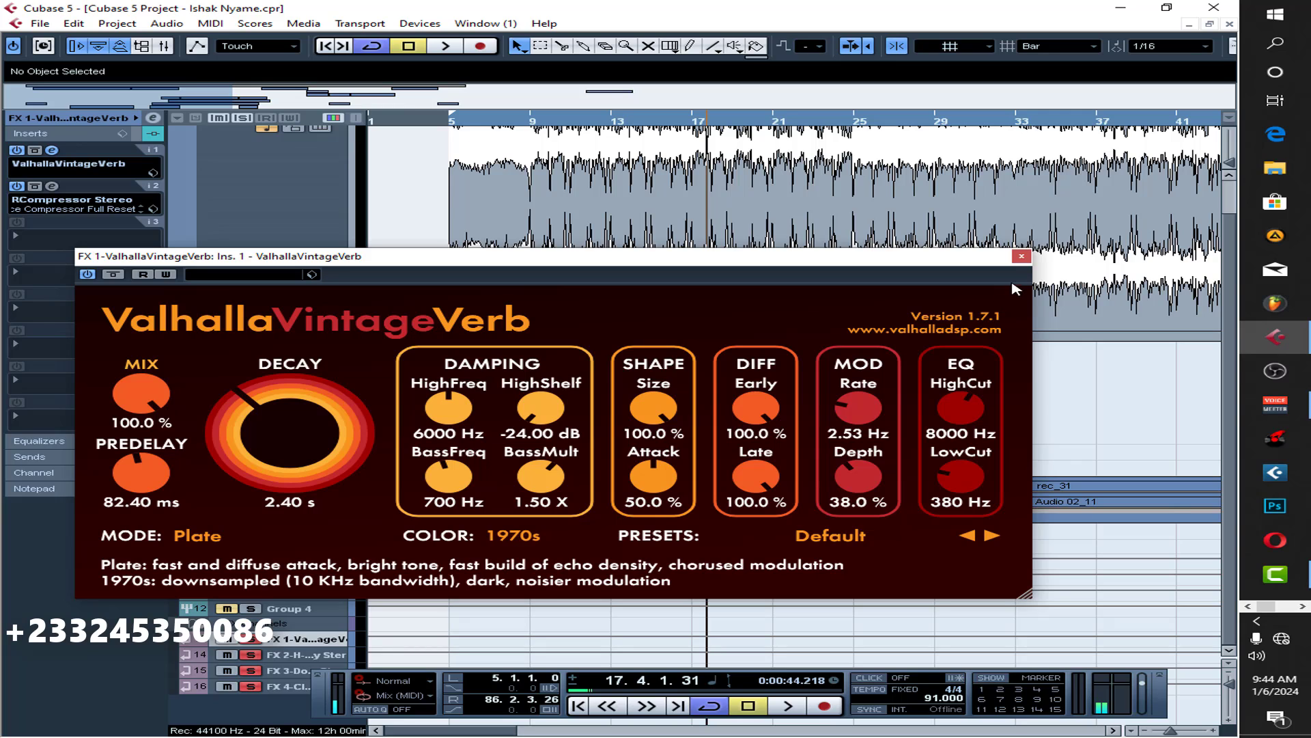
pyautogui.click(1021, 256)
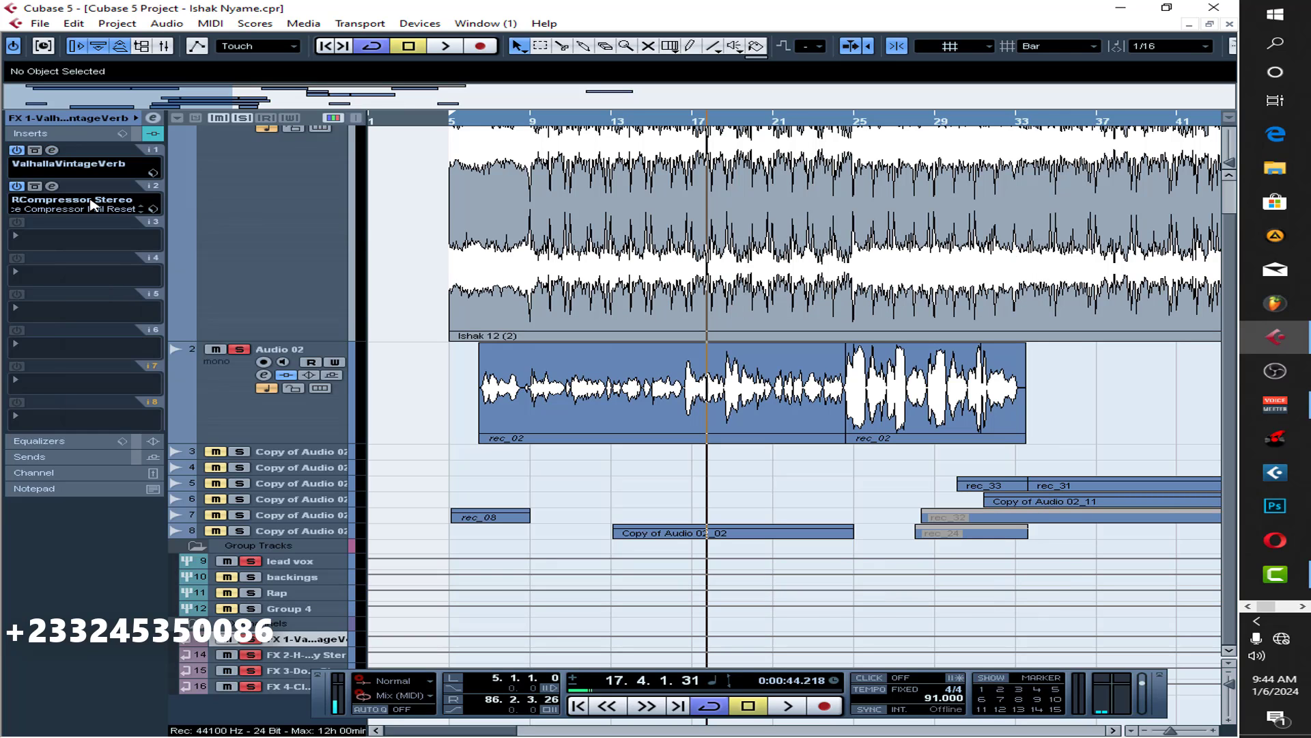
pyautogui.click(53, 186)
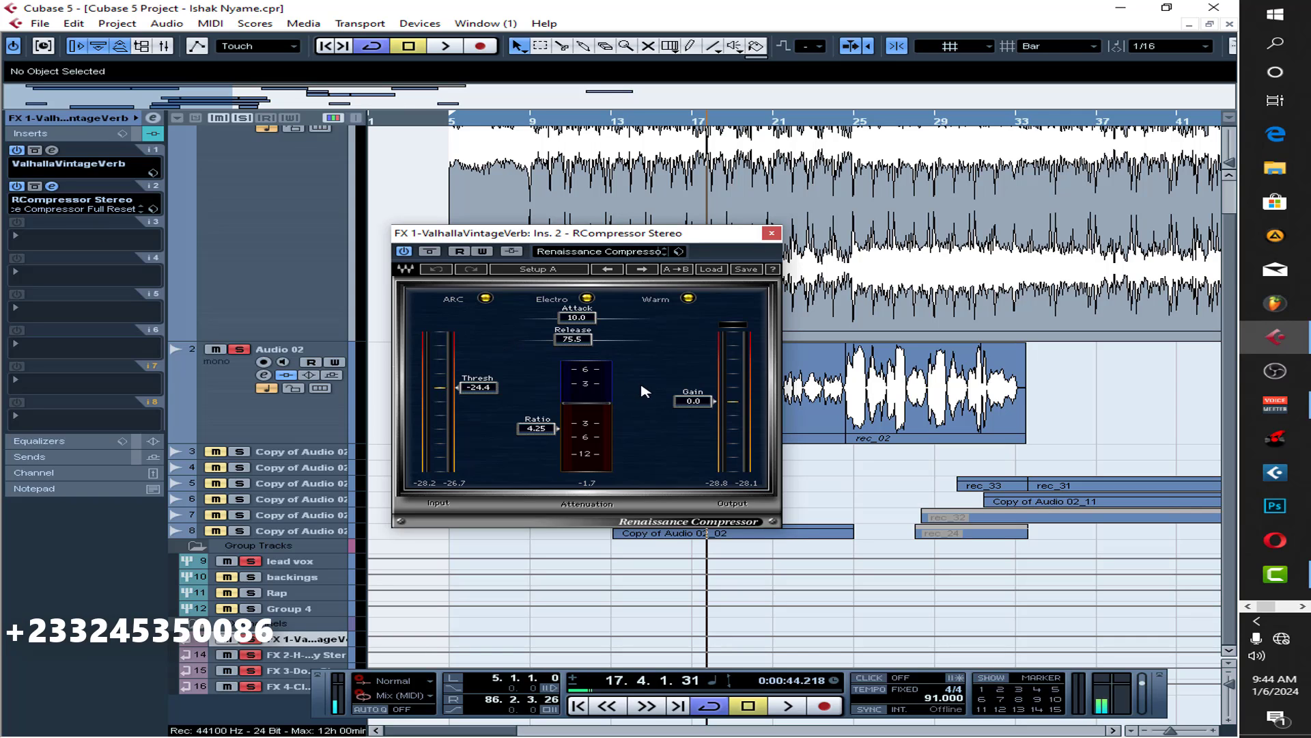
pyautogui.moveTo(662, 241); pyautogui.dragTo(892, 265)
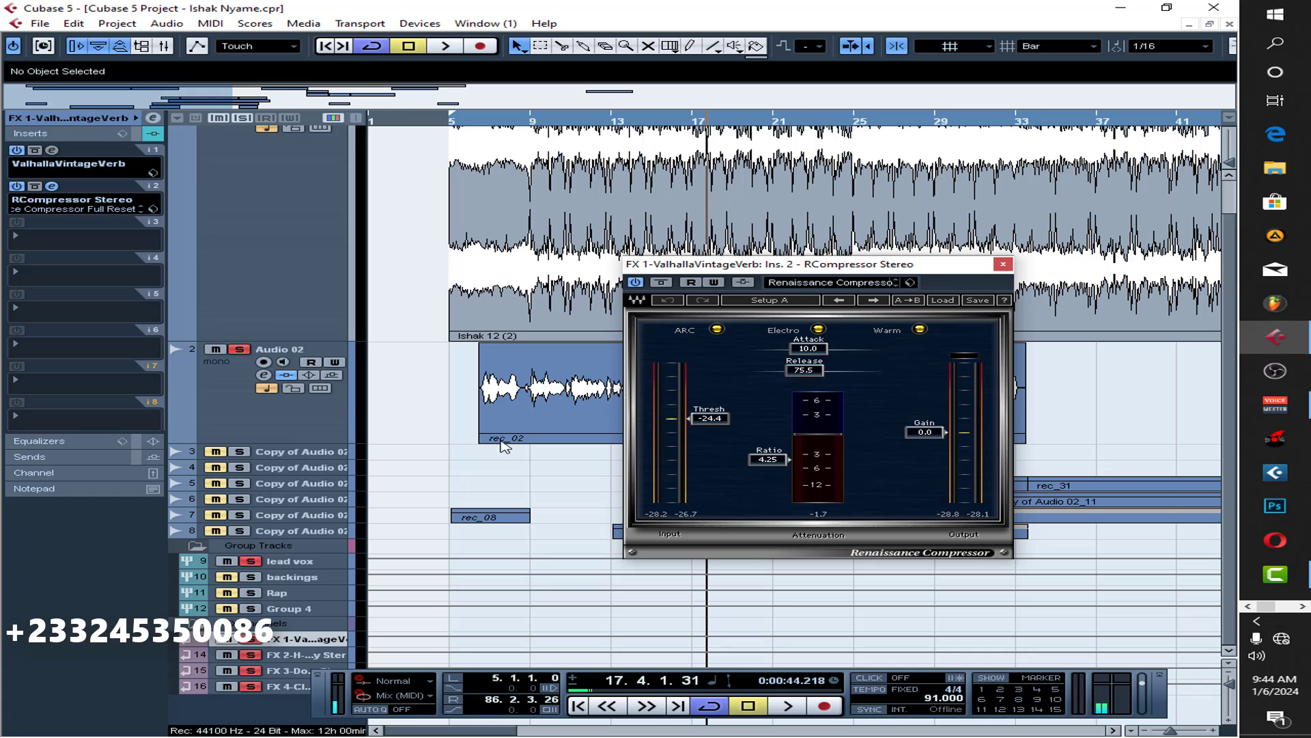
# Re-enable the lead vox group's sends and switch off the H-Delay, Doubler2 and Classic Chorus sends, keeping only ValhallaVintageVerb active.
pyautogui.click(304, 566)
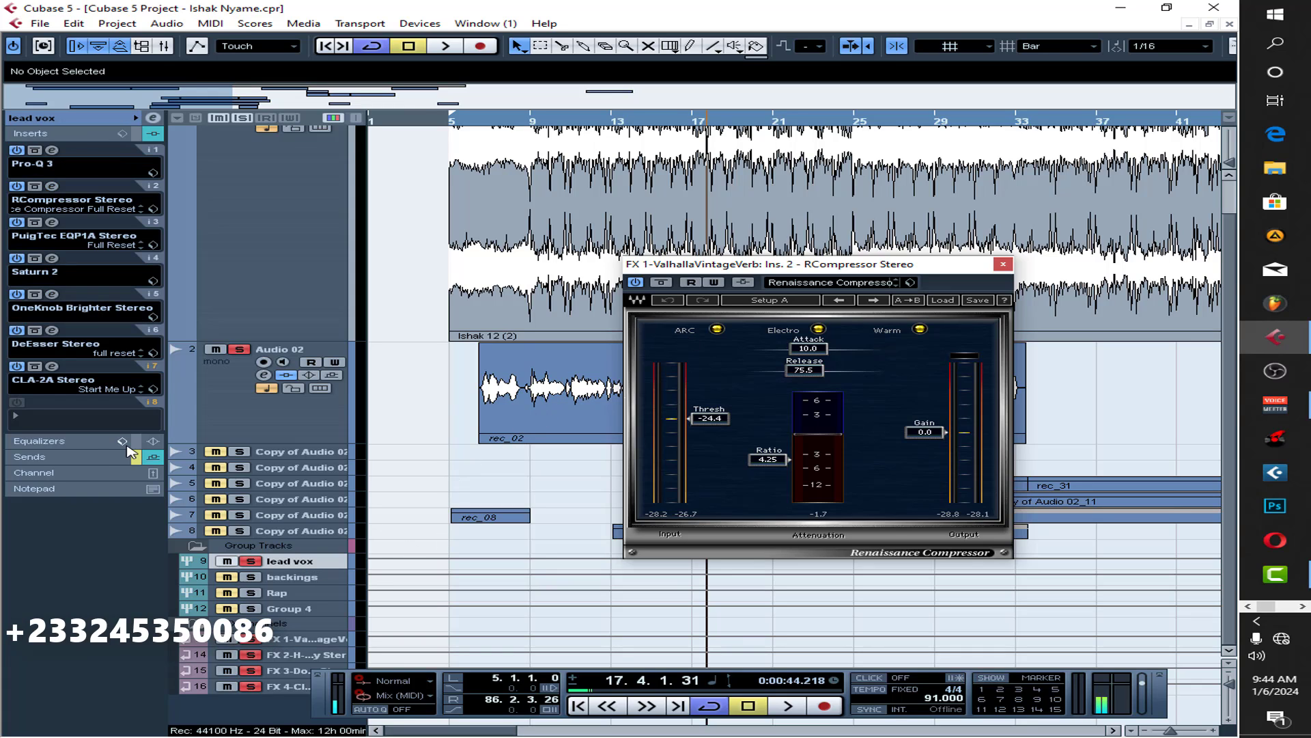
pyautogui.click(82, 458)
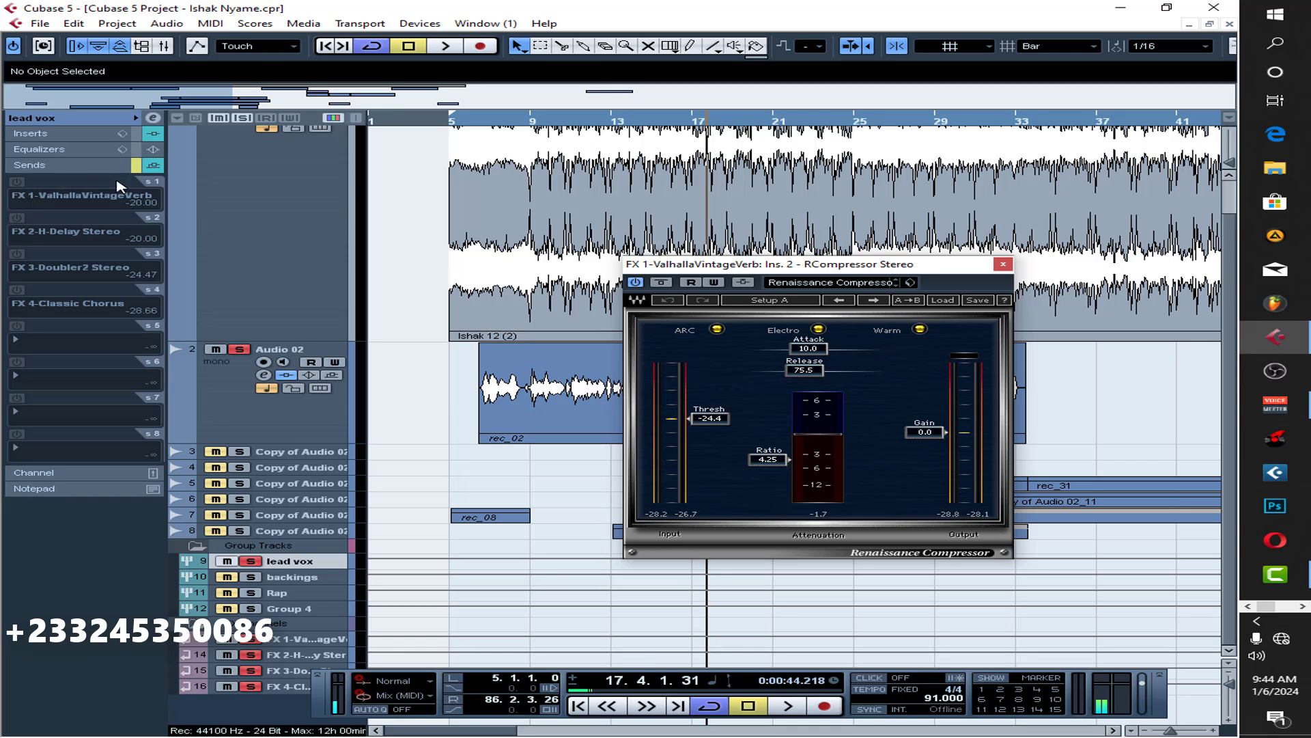
pyautogui.click(136, 165)
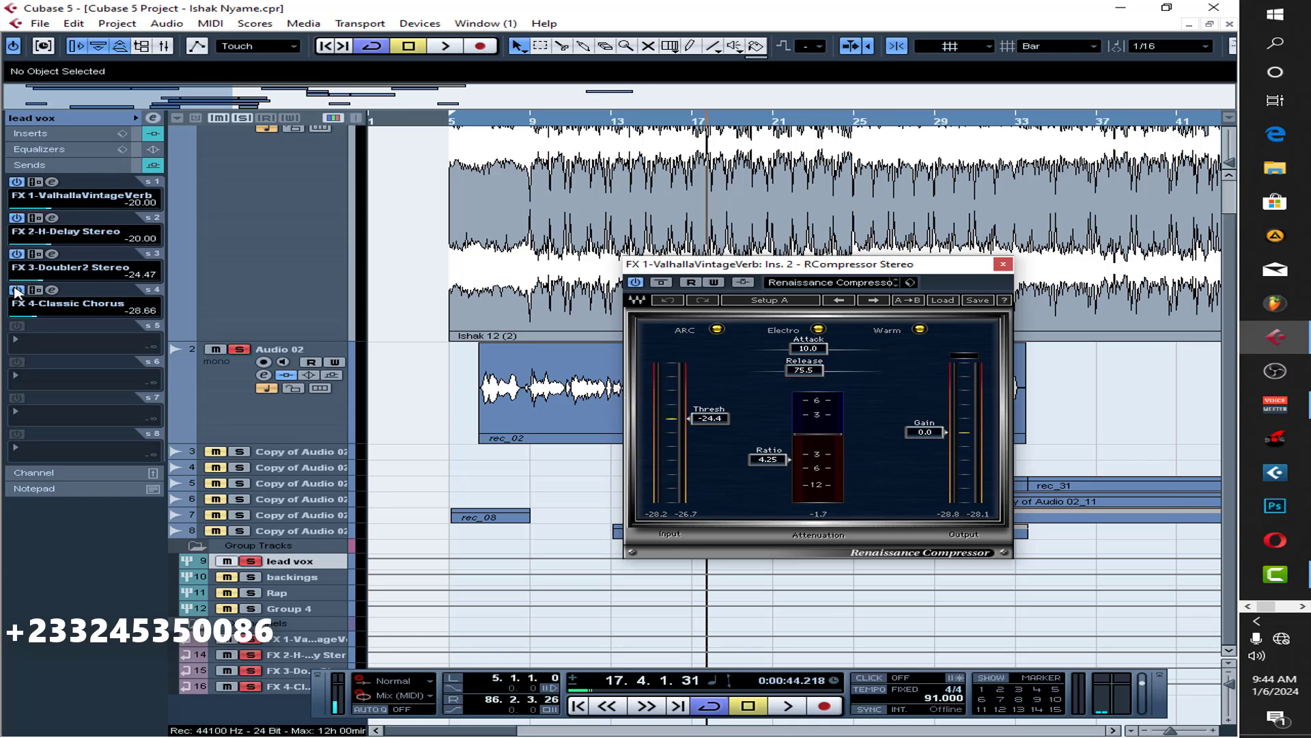
pyautogui.click(17, 290)
pyautogui.click(16, 253)
pyautogui.click(17, 220)
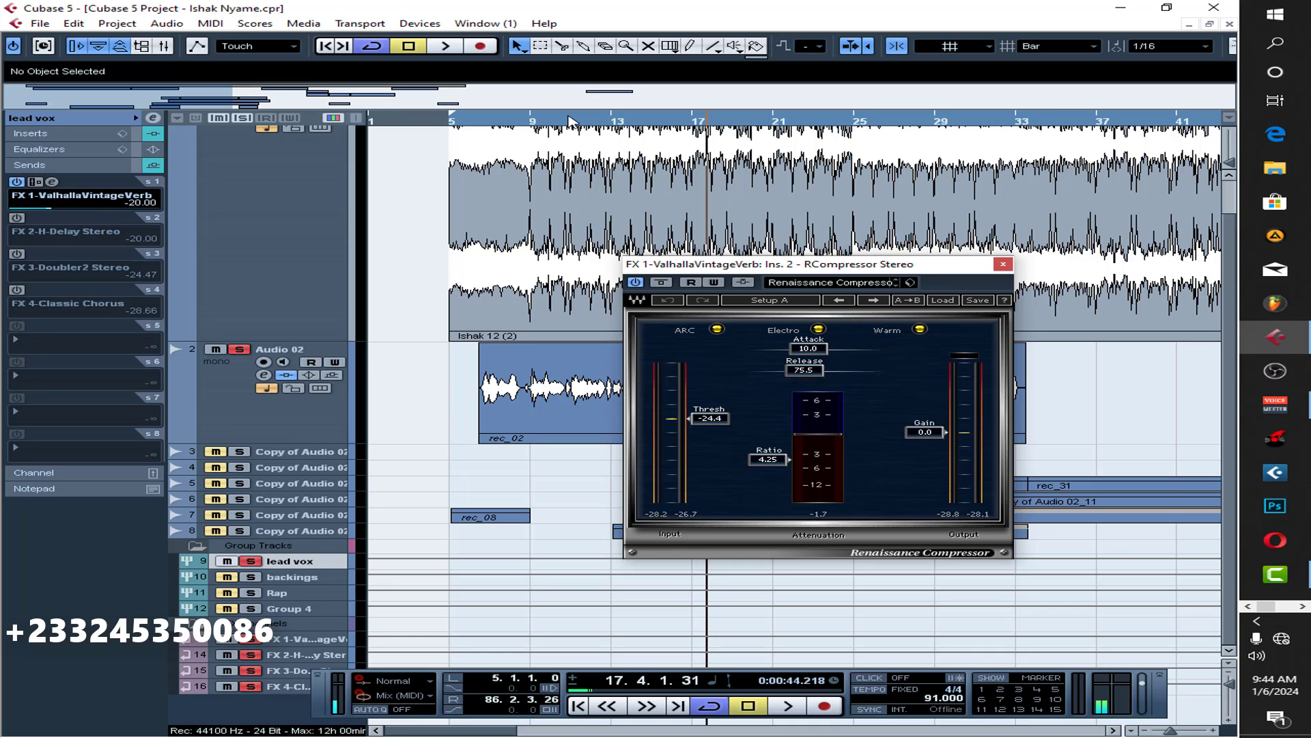
# Audition the lead vocal from about bar 11 with the reverb send active, moving the RCompressor editor clear of the arrangement.
pyautogui.doubleClick(570, 119)
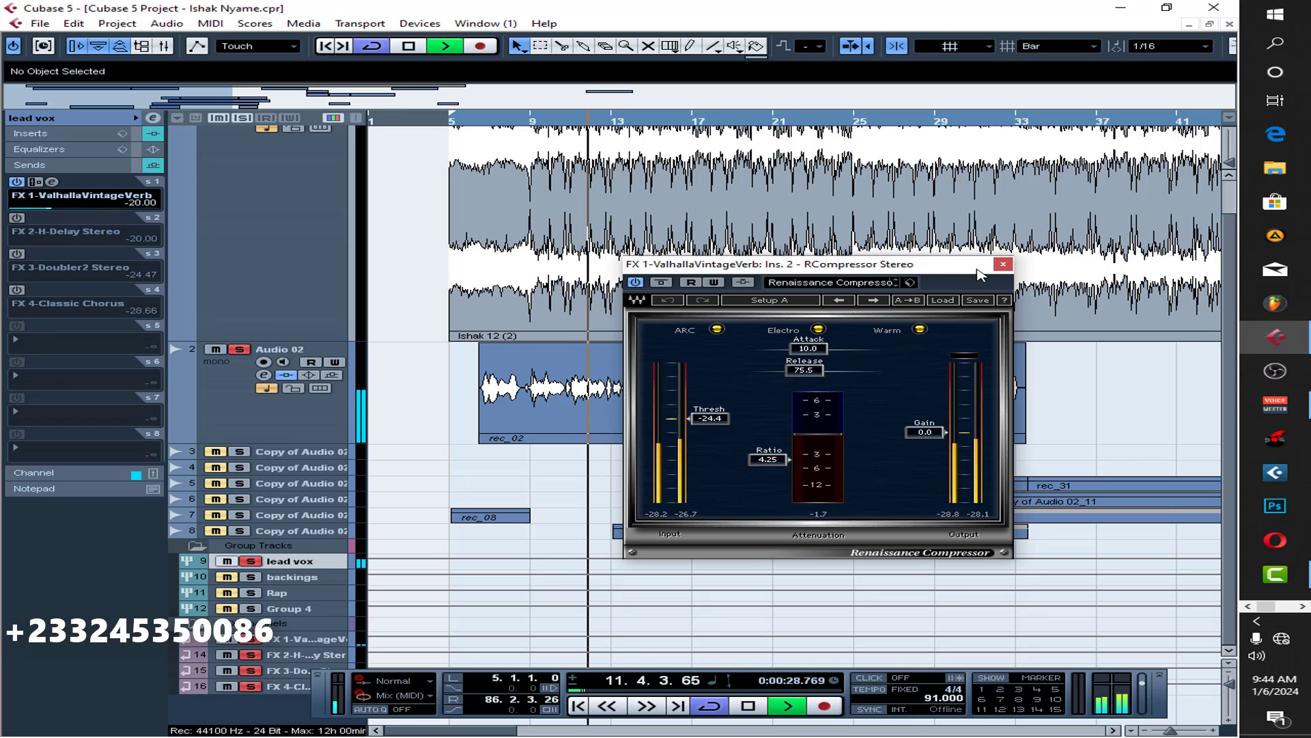
pyautogui.moveTo(942, 265); pyautogui.dragTo(1013, 333)
pyautogui.moveTo(1073, 387); pyautogui.dragTo(1081, 394)
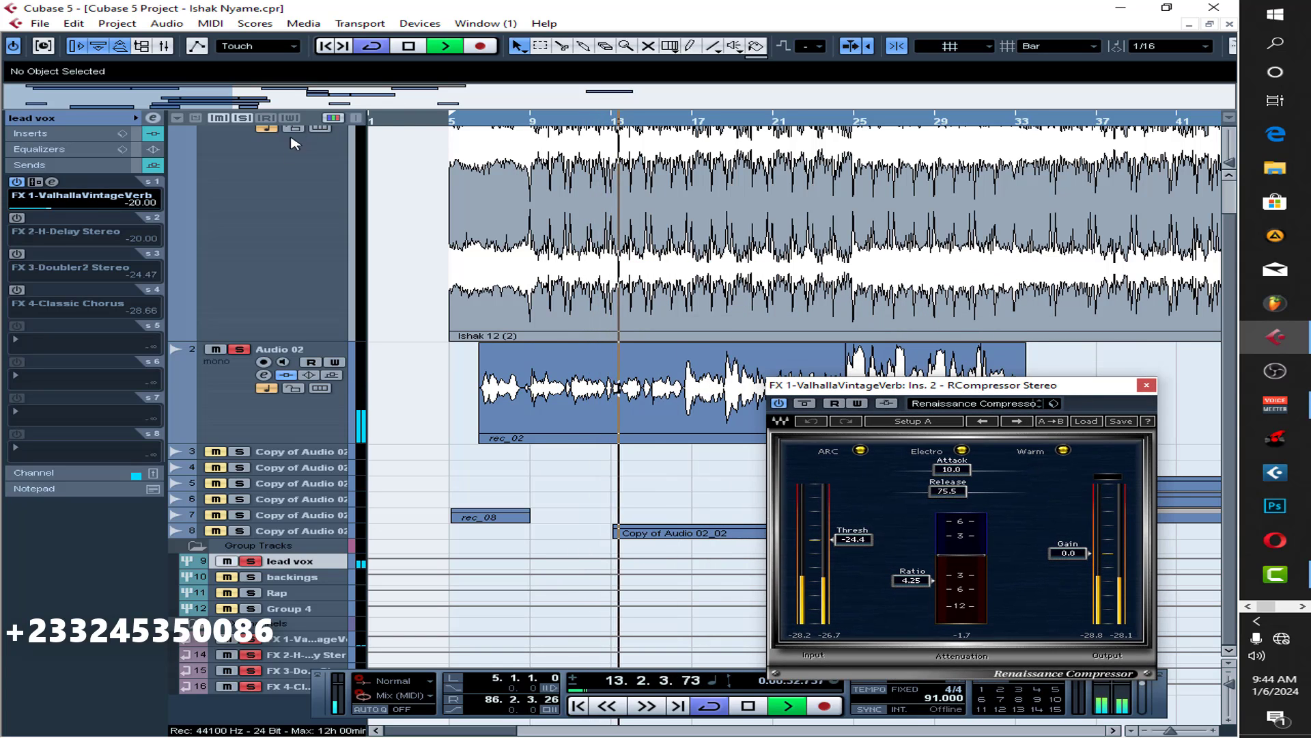
# Briefly unmute the instrumental track to hear it with the vocal, mute it again, stop playback and close the RCompressor editor.
pyautogui.scroll(1, 240, 150)
pyautogui.click(216, 133)
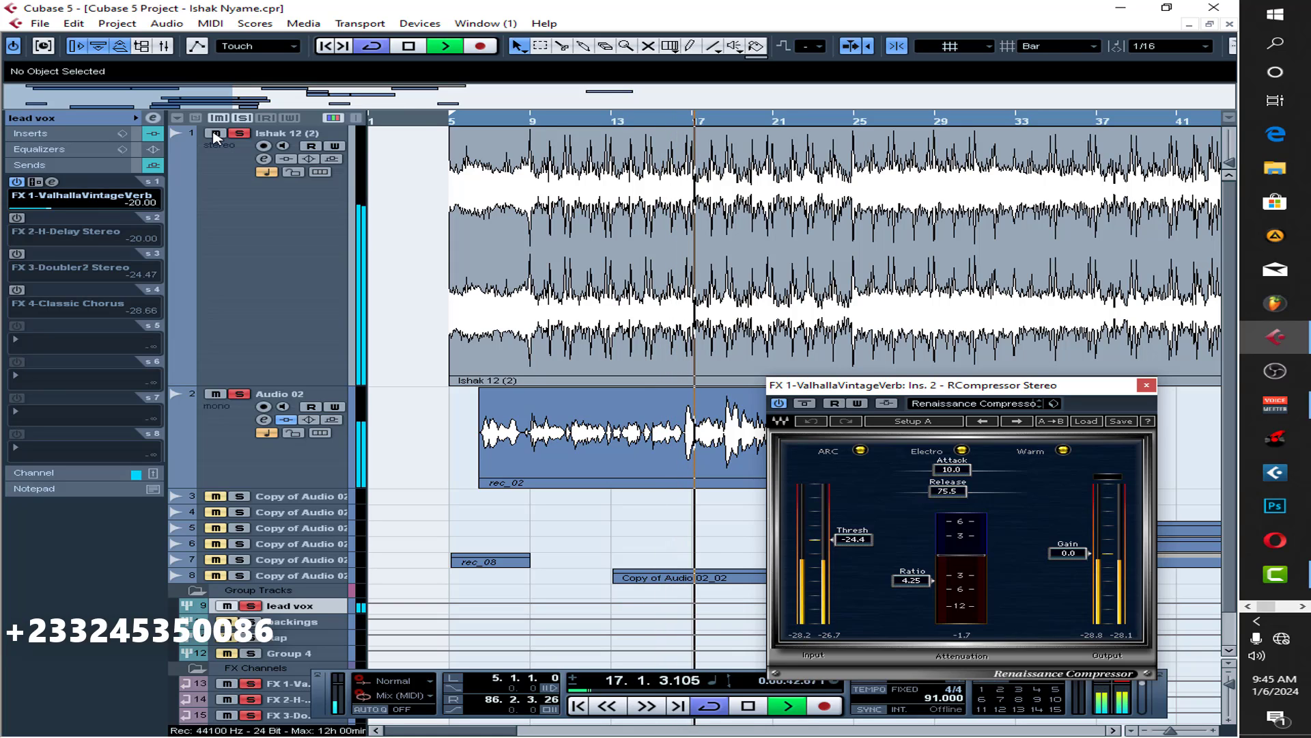
pyautogui.click(215, 133)
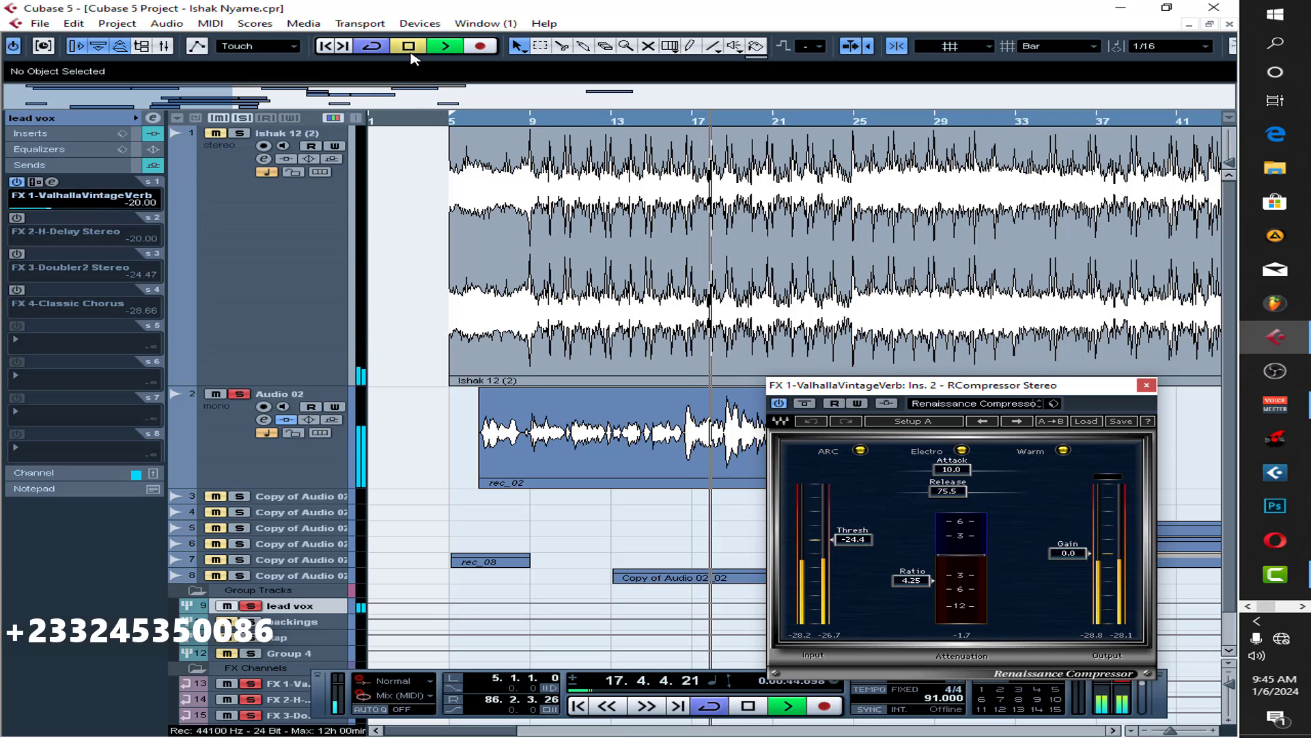
pyautogui.press('space')
pyautogui.click(860, 449)
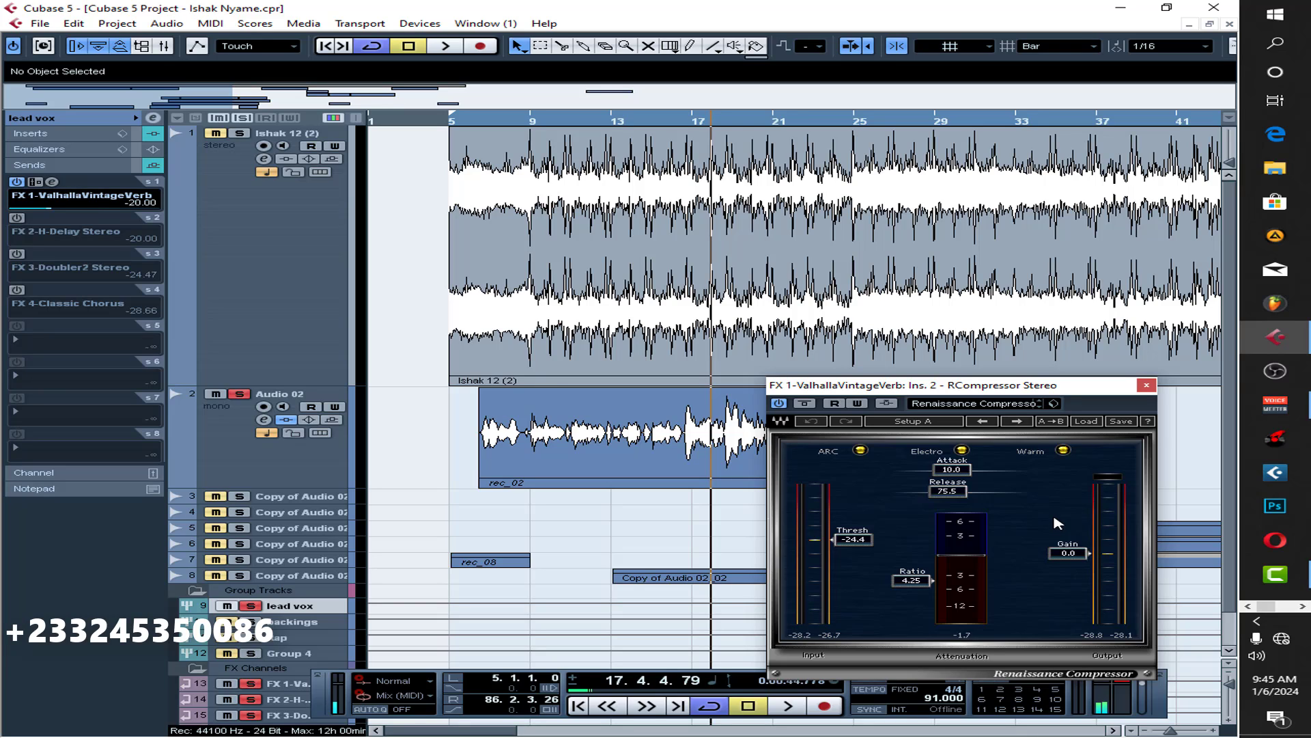
pyautogui.click(1147, 385)
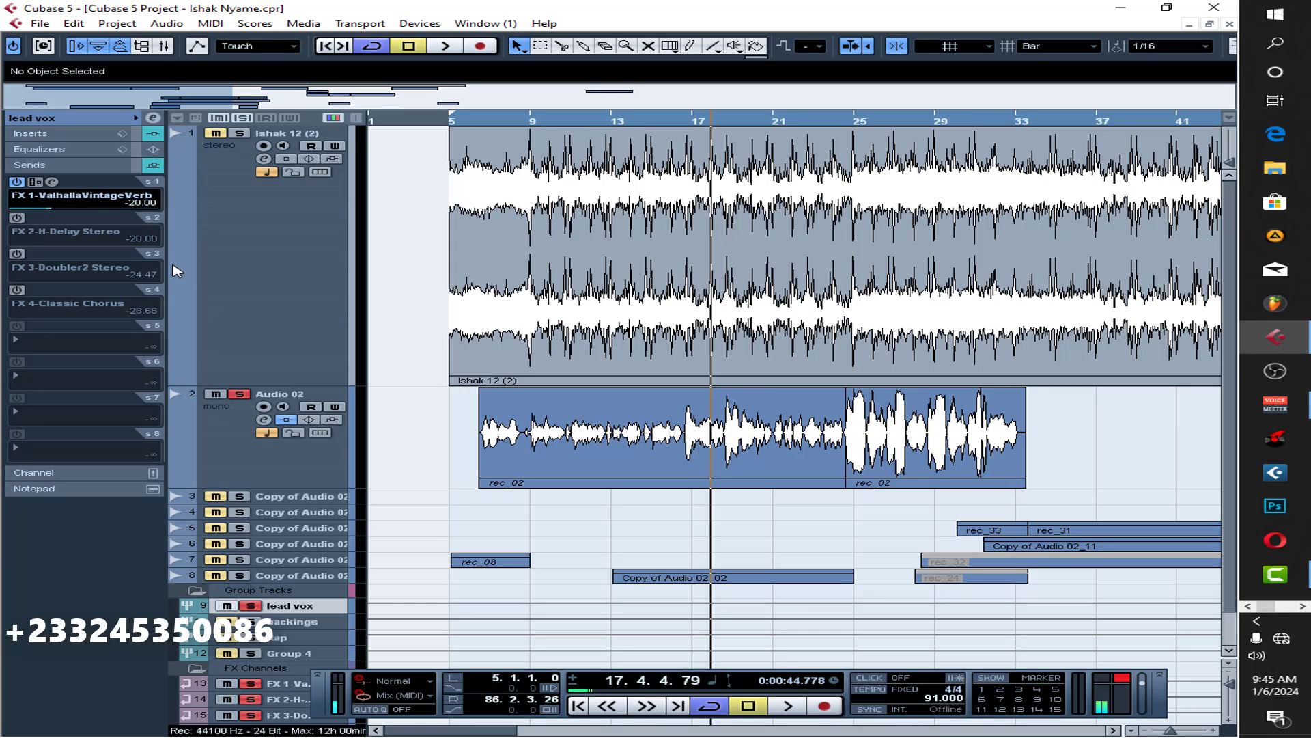
# Enable the lead vox H-Delay Stereo send, review its delay, feedback and filter settings, and close its editor.
pyautogui.click(16, 218)
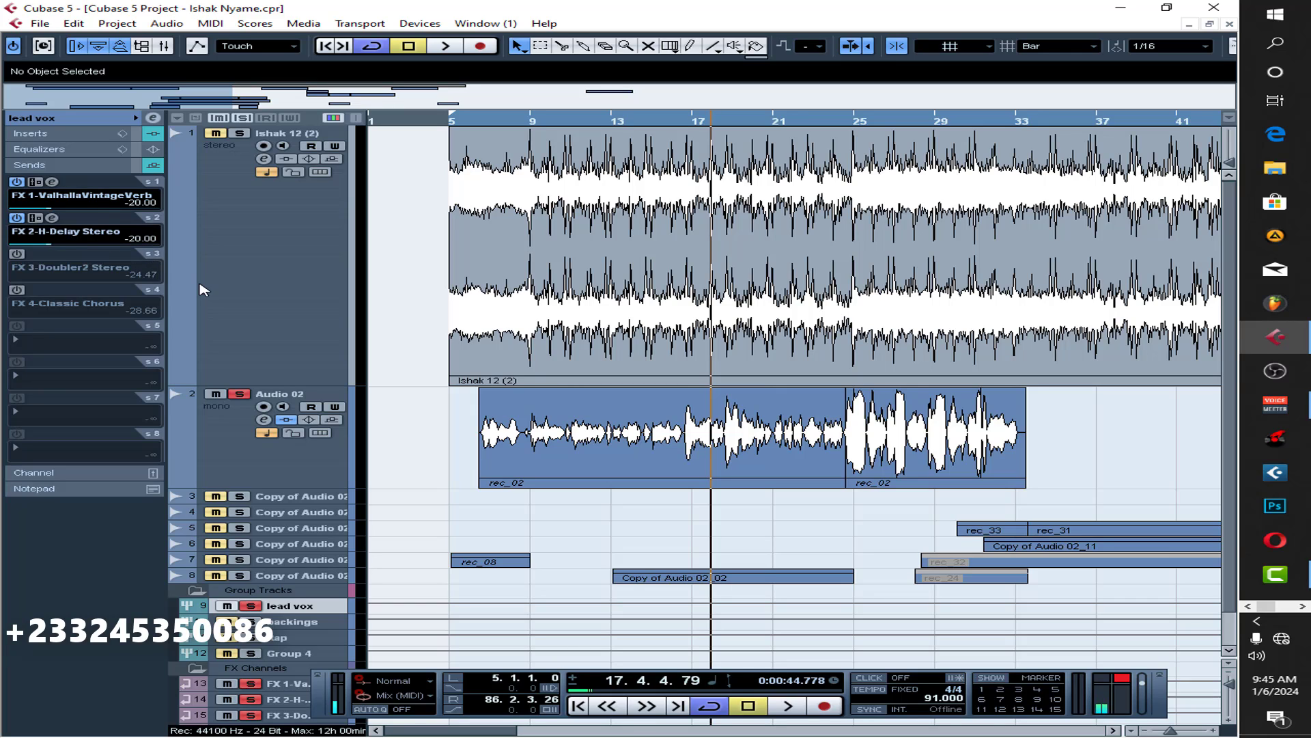
pyautogui.click(53, 218)
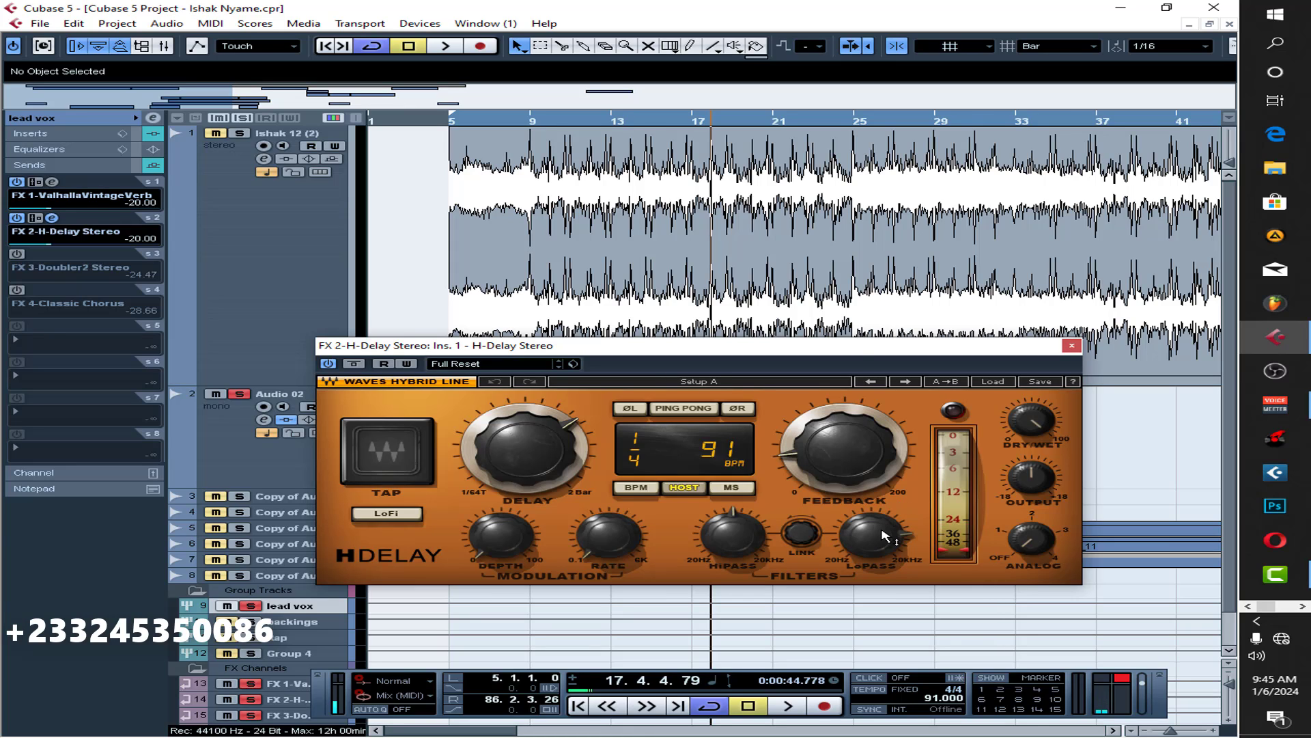
pyautogui.moveTo(885, 536)
pyautogui.scroll(2, 1032, 538)
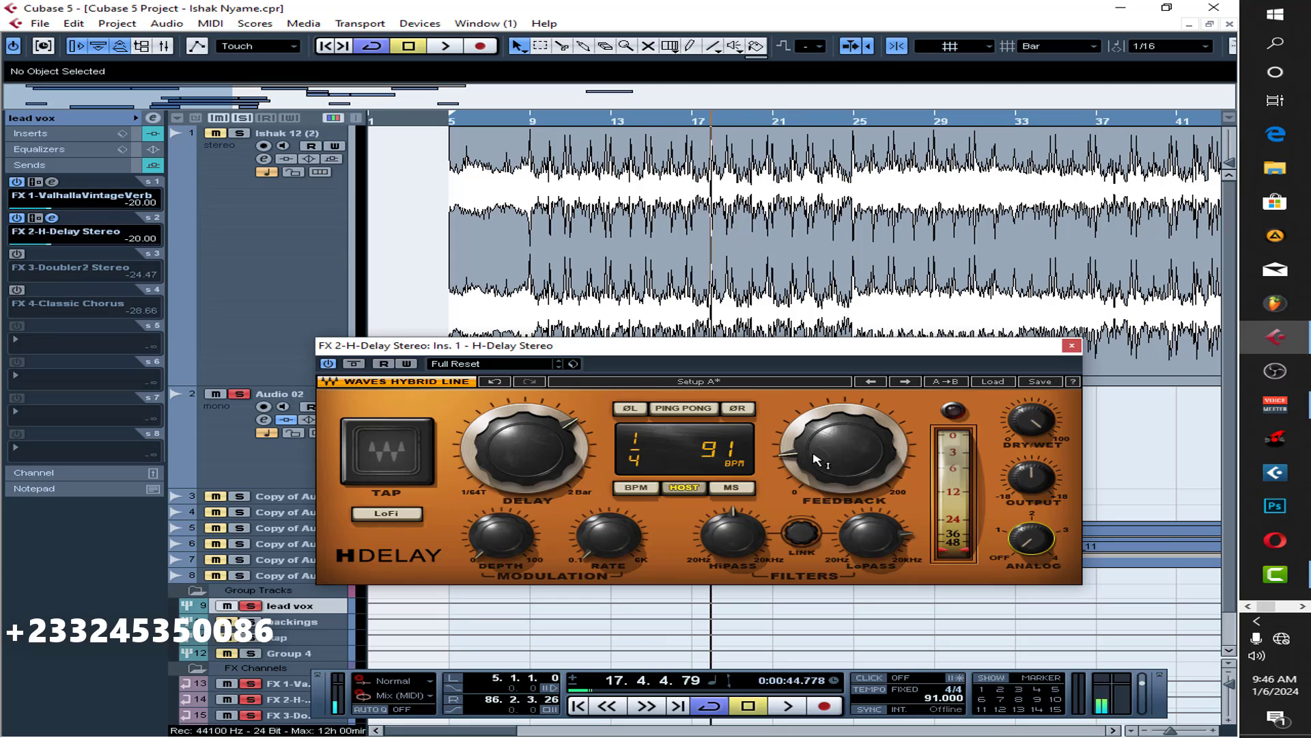
pyautogui.moveTo(828, 459)
pyautogui.click(1072, 345)
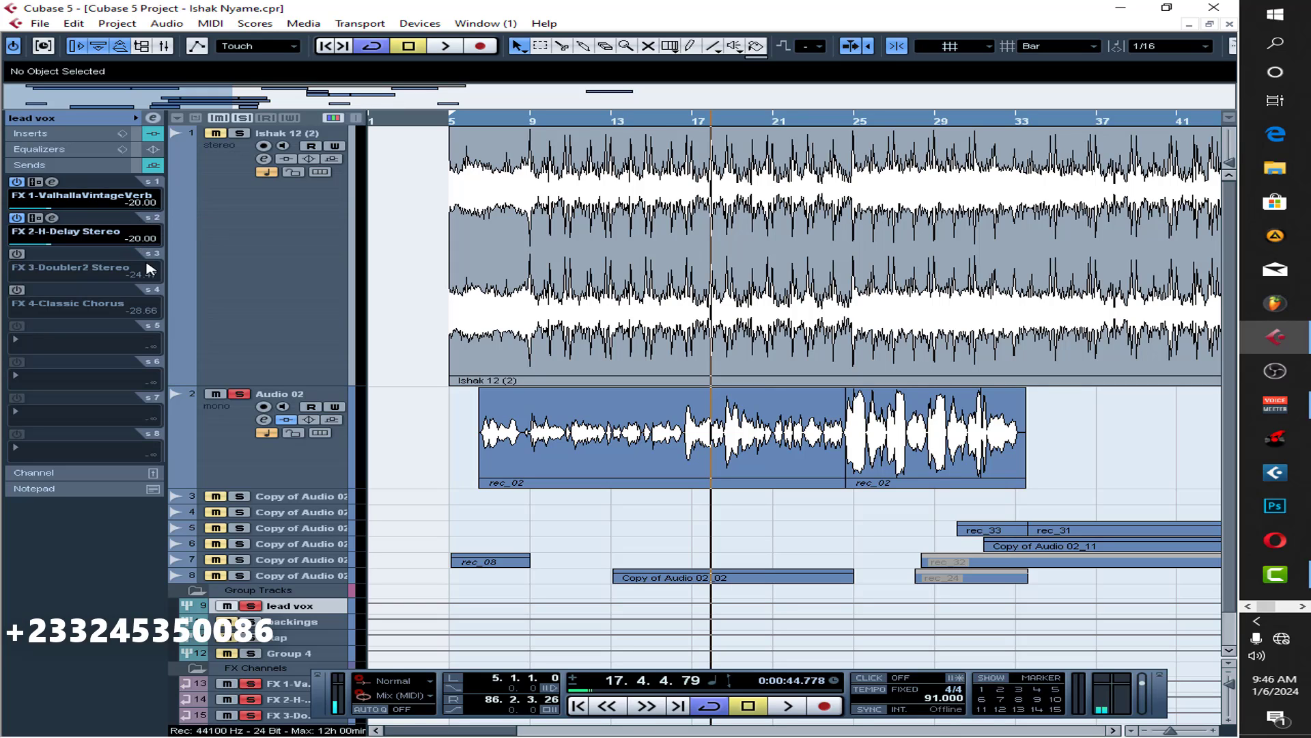
# Enable the lead vox Doubler2 Stereo send, review the voice settings in its editor, and close it.
pyautogui.click(41, 262)
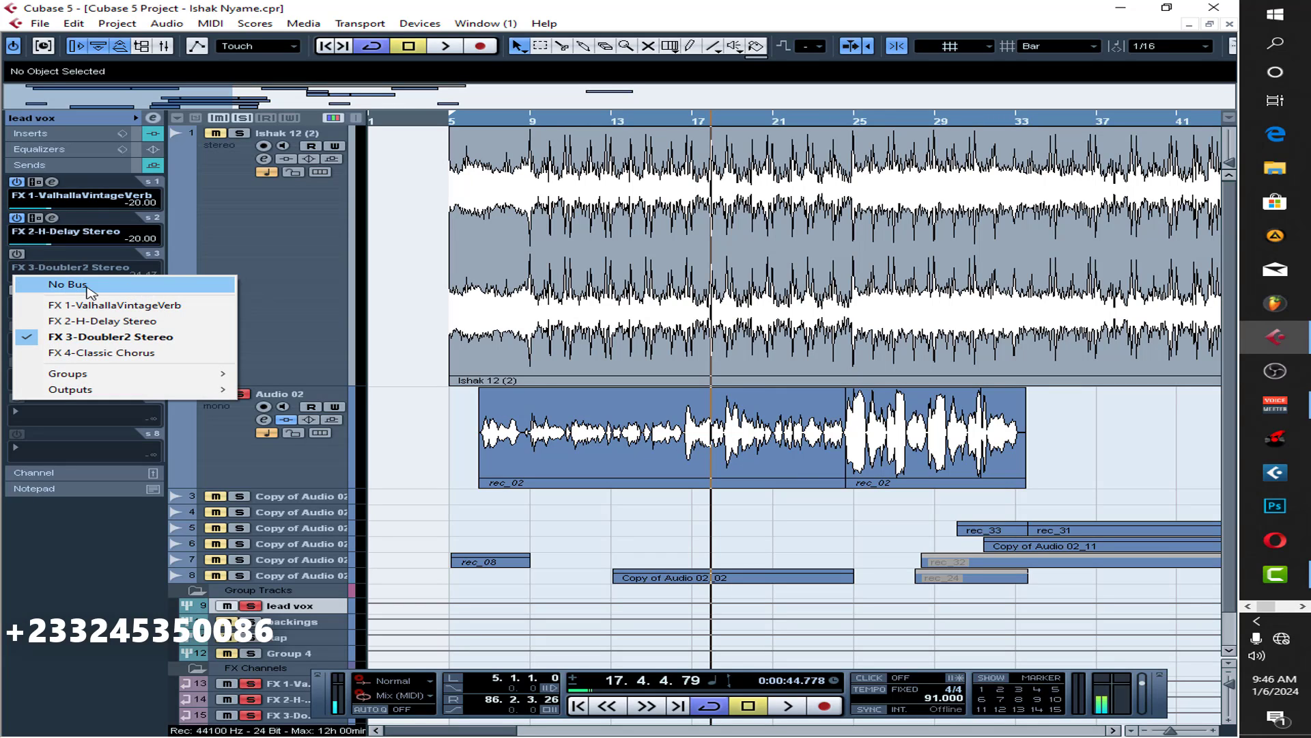
pyautogui.click(17, 253)
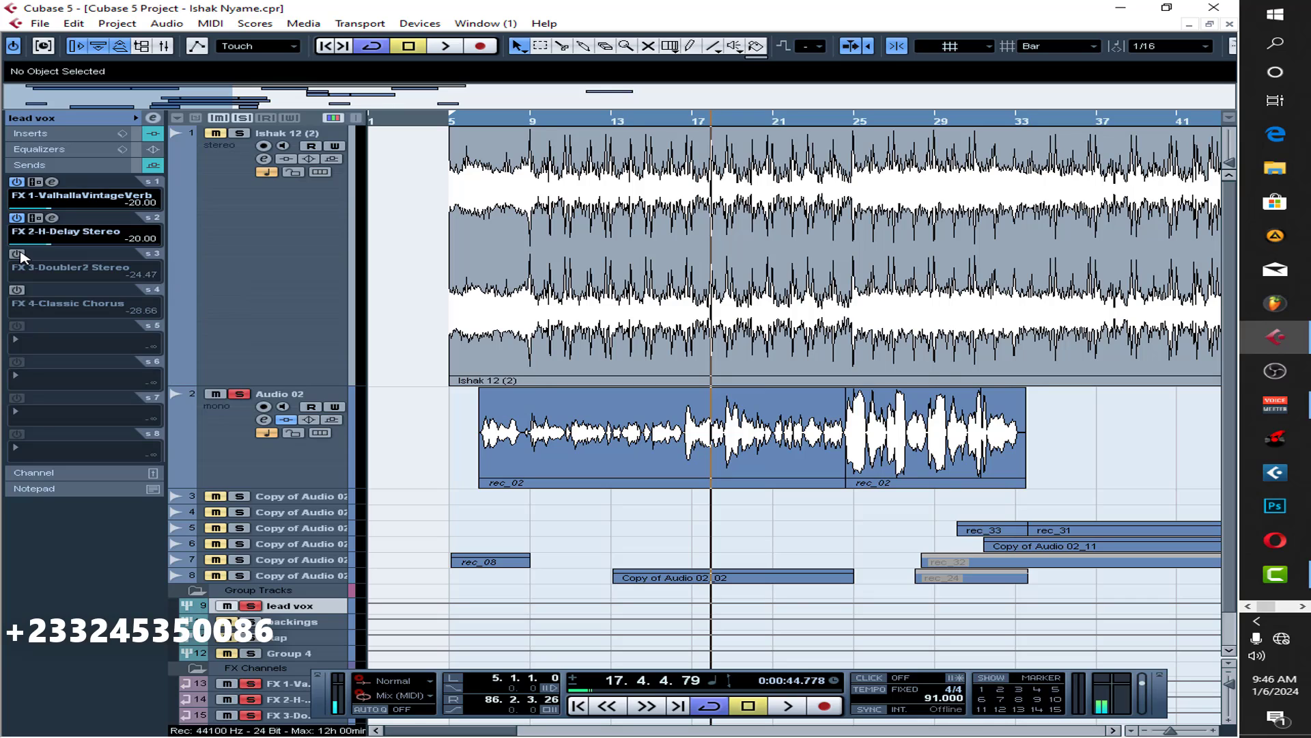
pyautogui.click(17, 253)
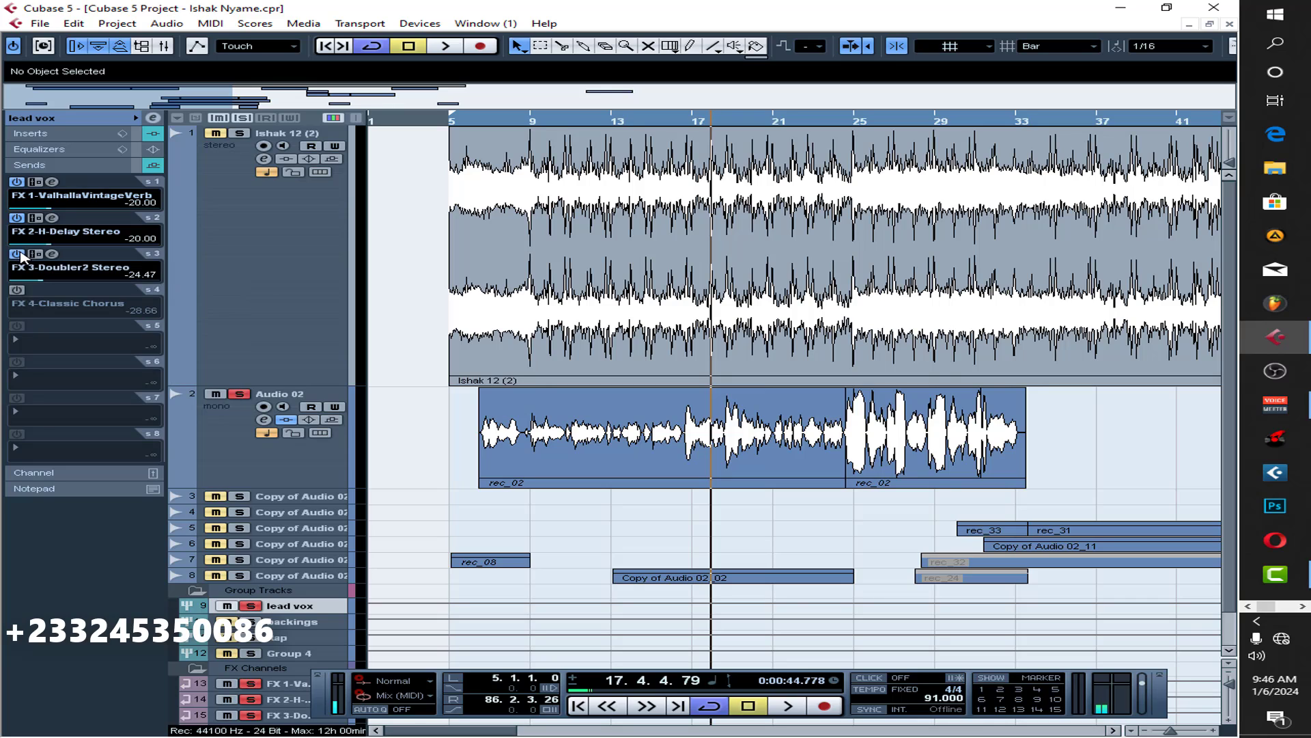
pyautogui.click(61, 262)
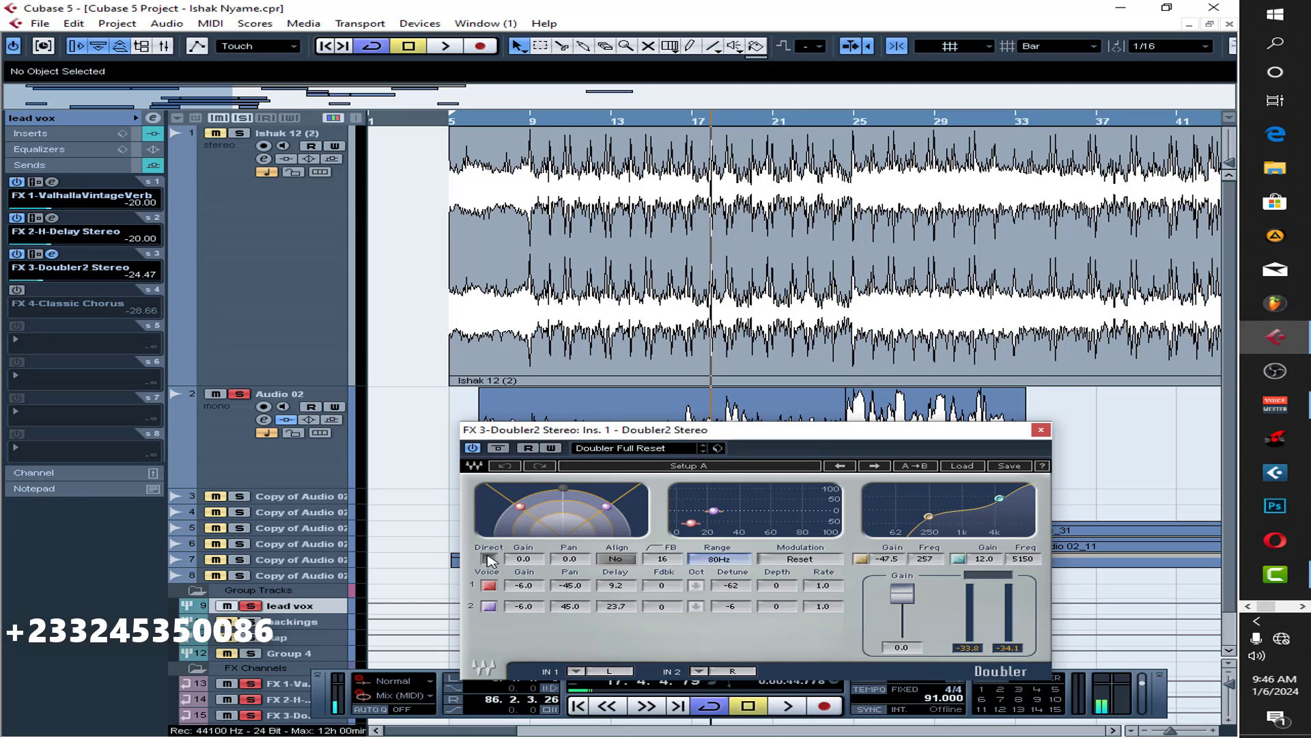
pyautogui.click(1040, 430)
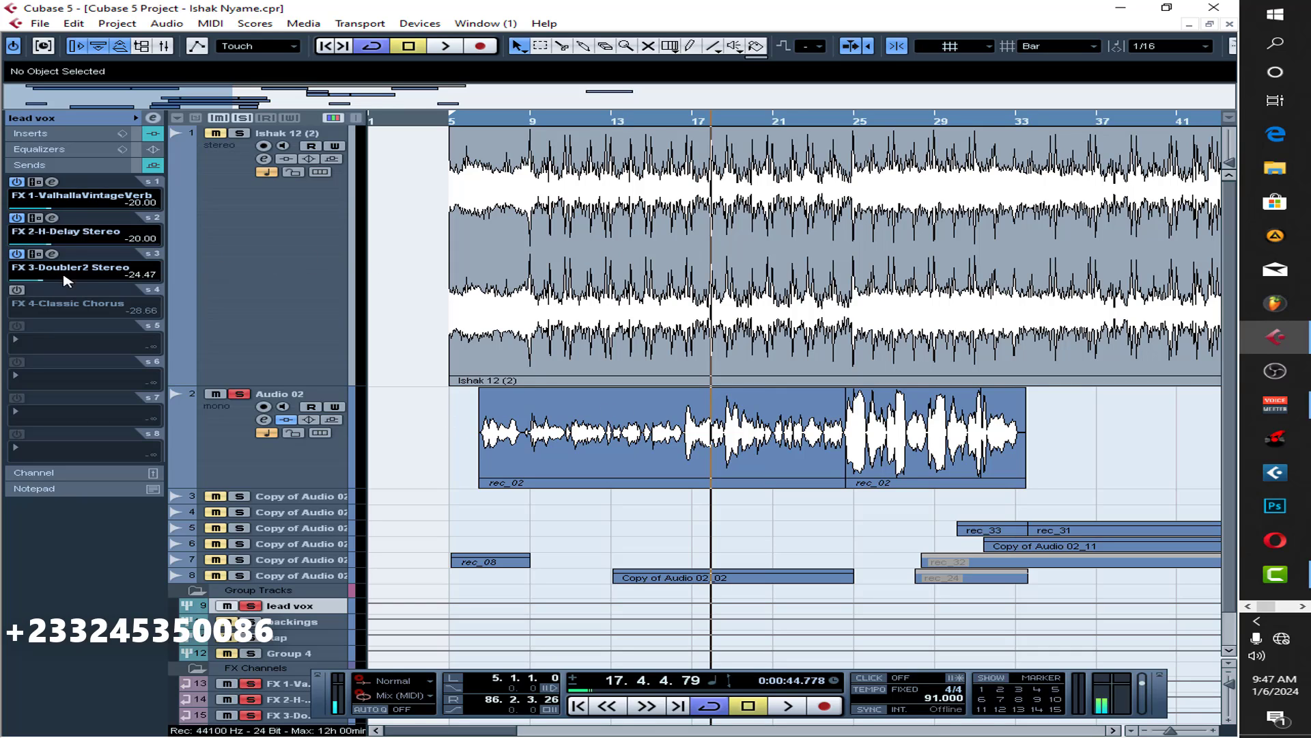
# While playing from about bar 11, raise the Doubler2 send to 6.02 for comparison, return it to -24.47, and stop playback.
pyautogui.click(570, 123)
pyautogui.press('space')
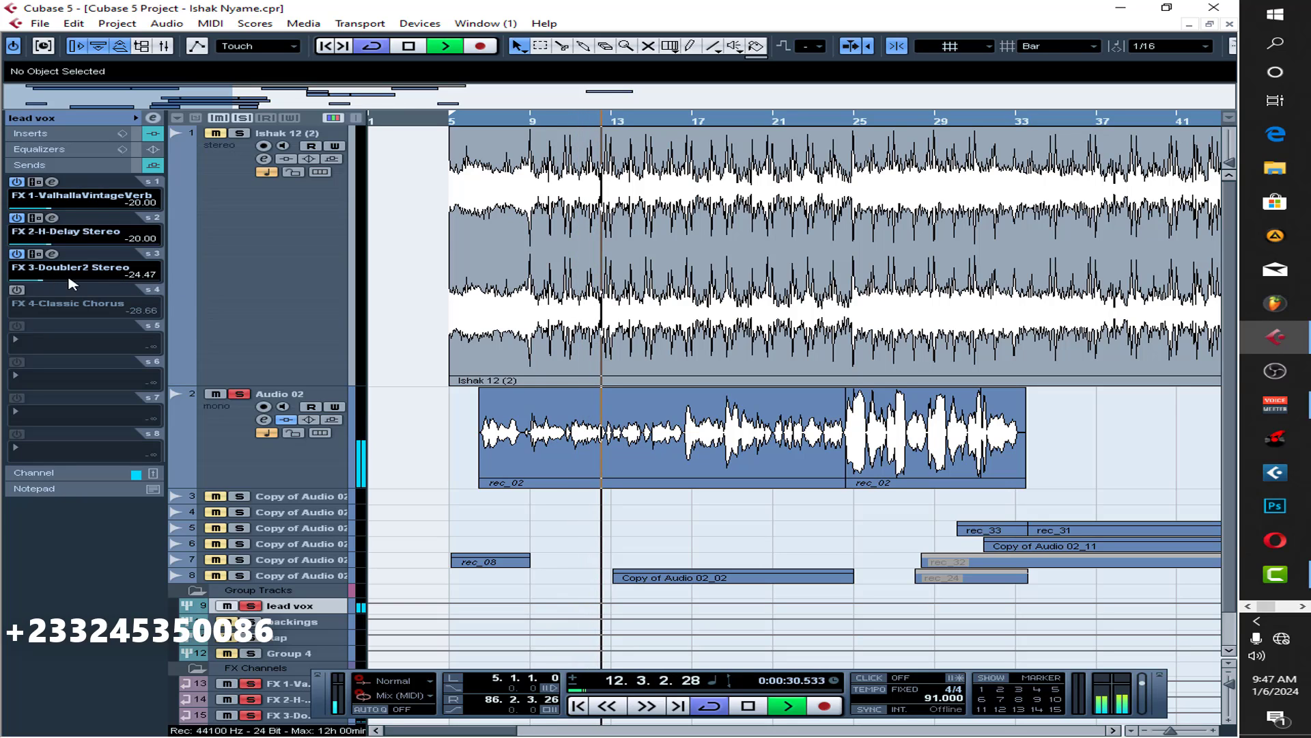
pyautogui.moveTo(53, 275); pyautogui.dragTo(176, 281)
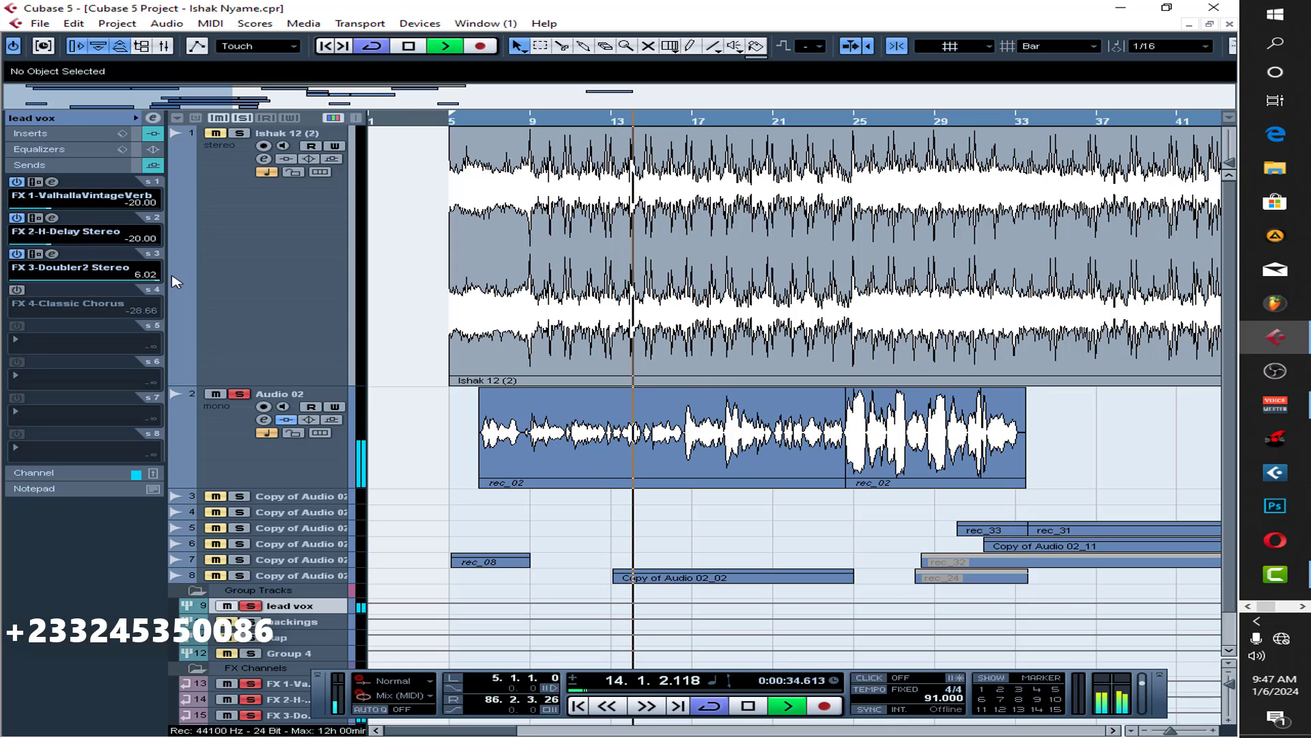
pyautogui.moveTo(146, 281); pyautogui.dragTo(44, 289)
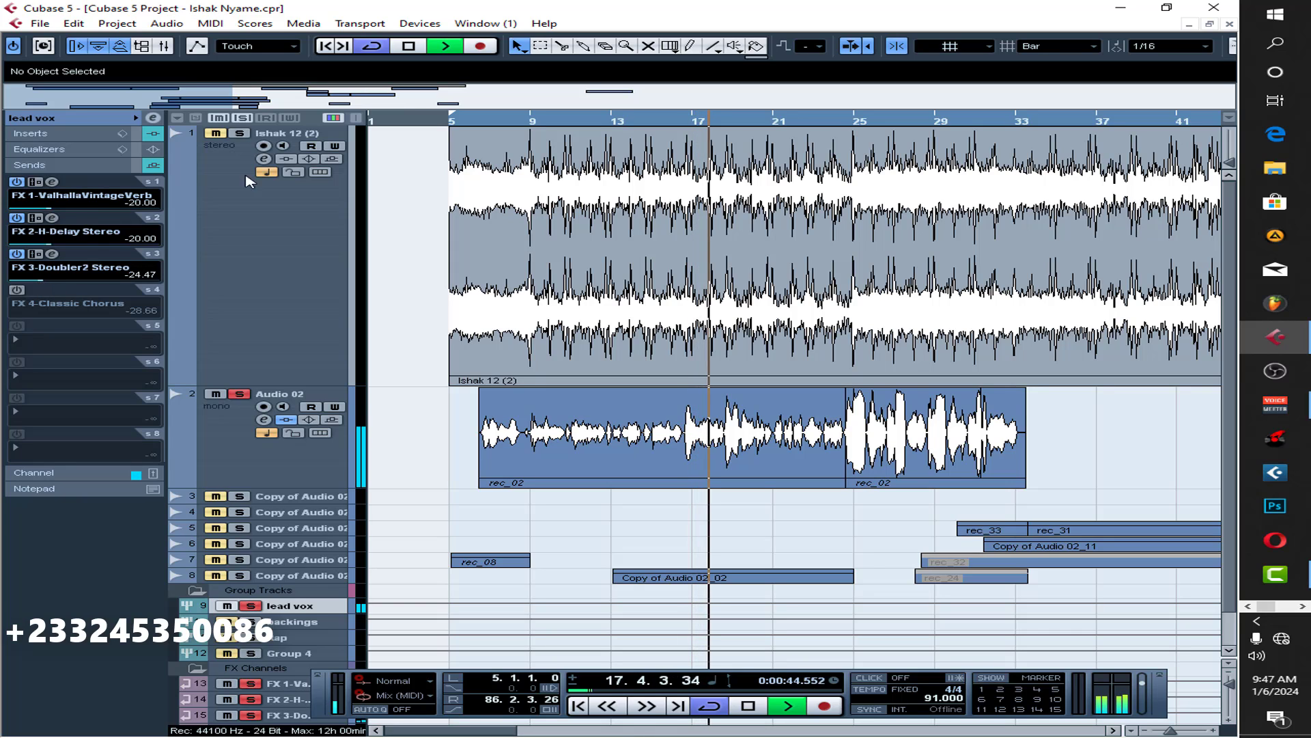
pyautogui.click(418, 46)
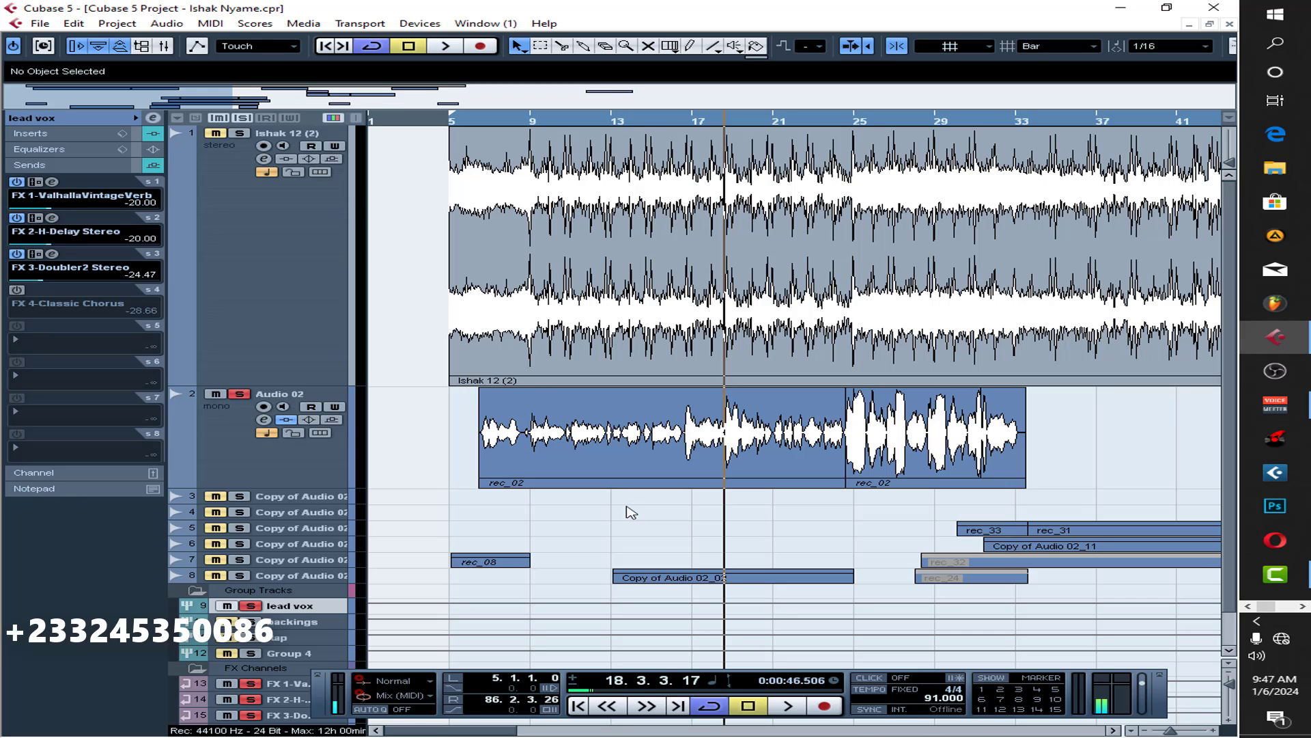
# Enable the Classic Chorus send and set its level to -26.44 while auditioning the vocal from bar 13.
pyautogui.click(17, 290)
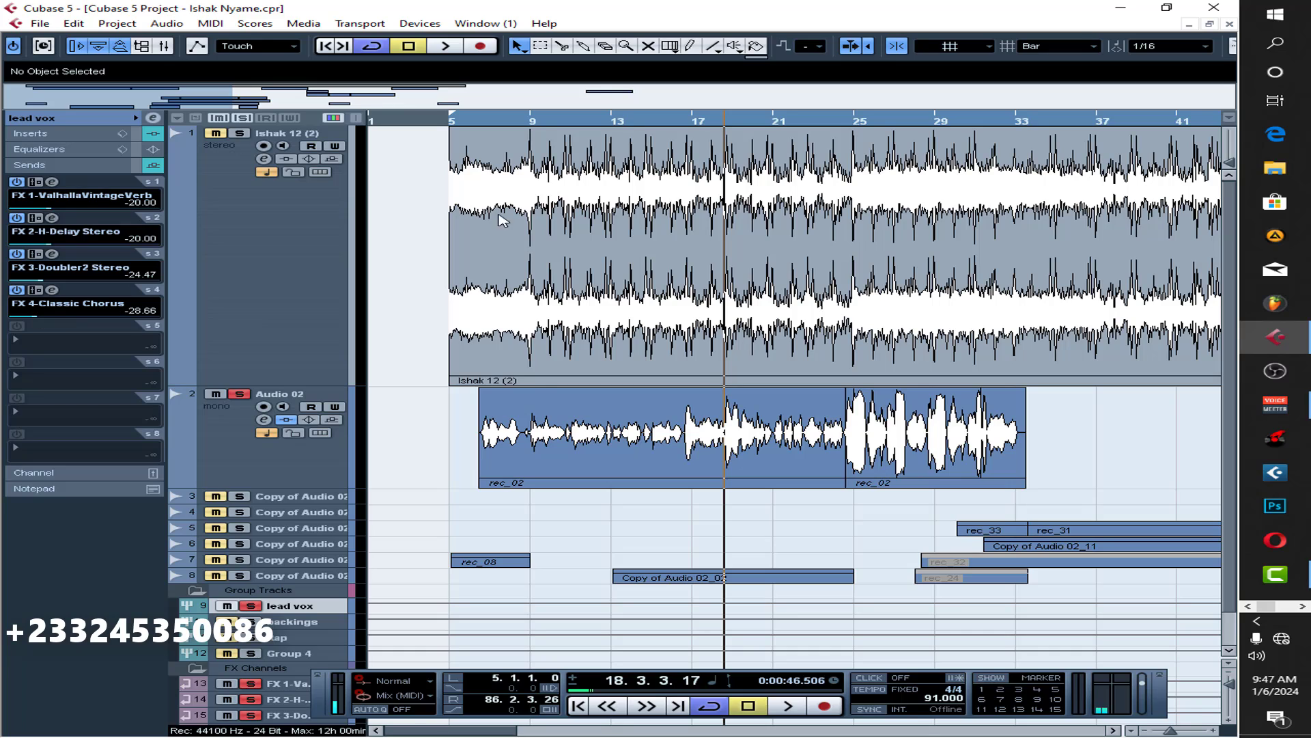
pyautogui.click(608, 122)
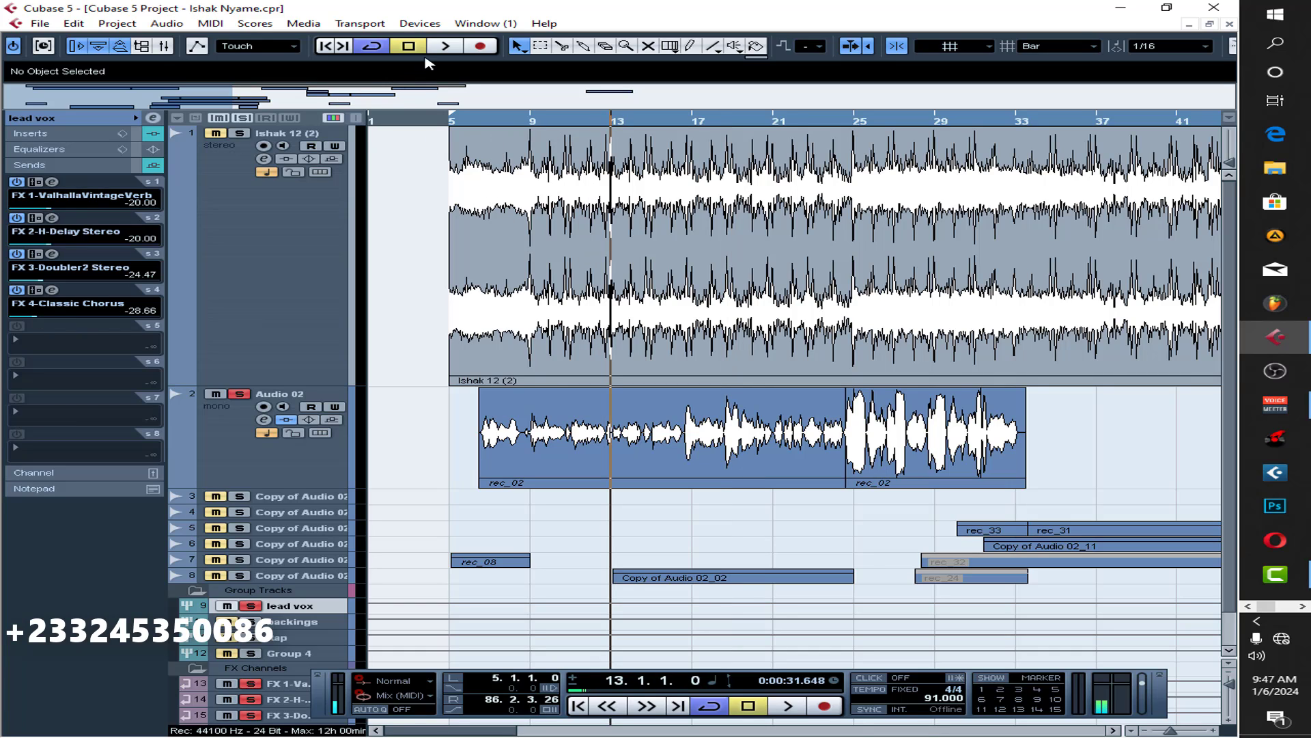
pyautogui.click(445, 45)
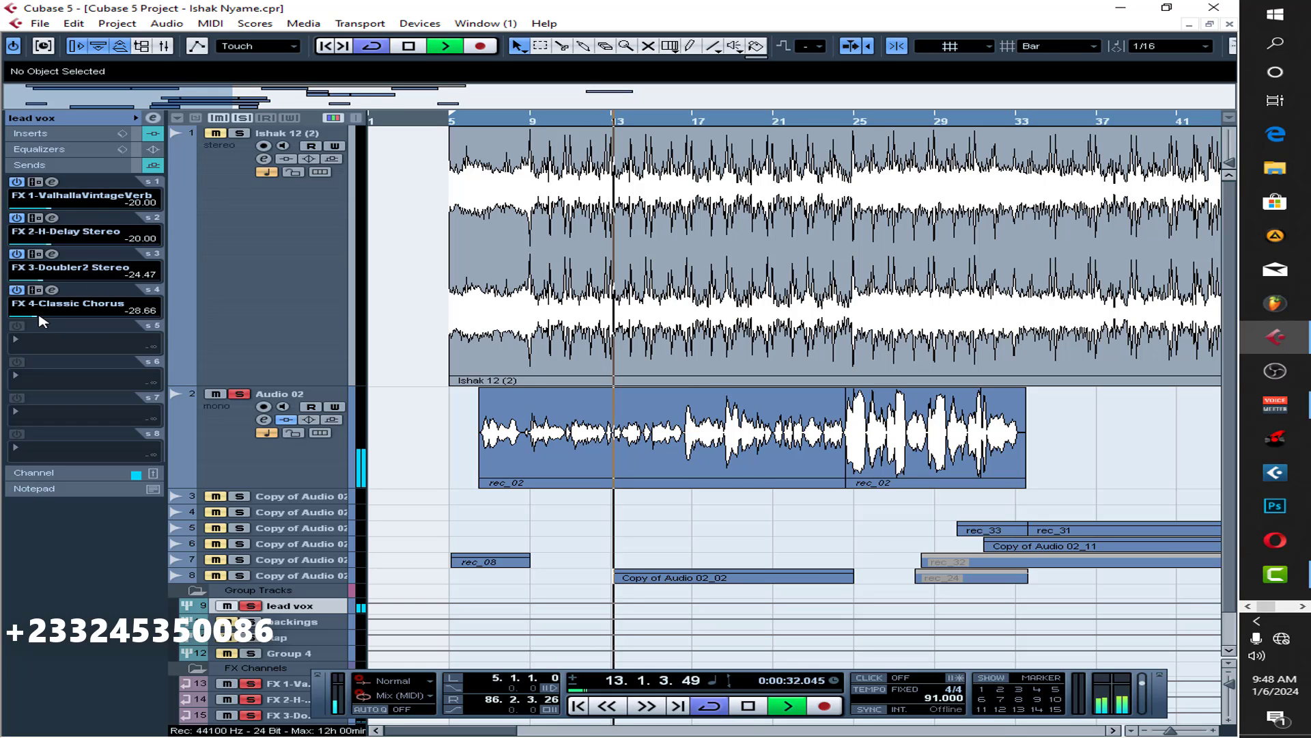
pyautogui.moveTo(41, 317); pyautogui.dragTo(38, 354)
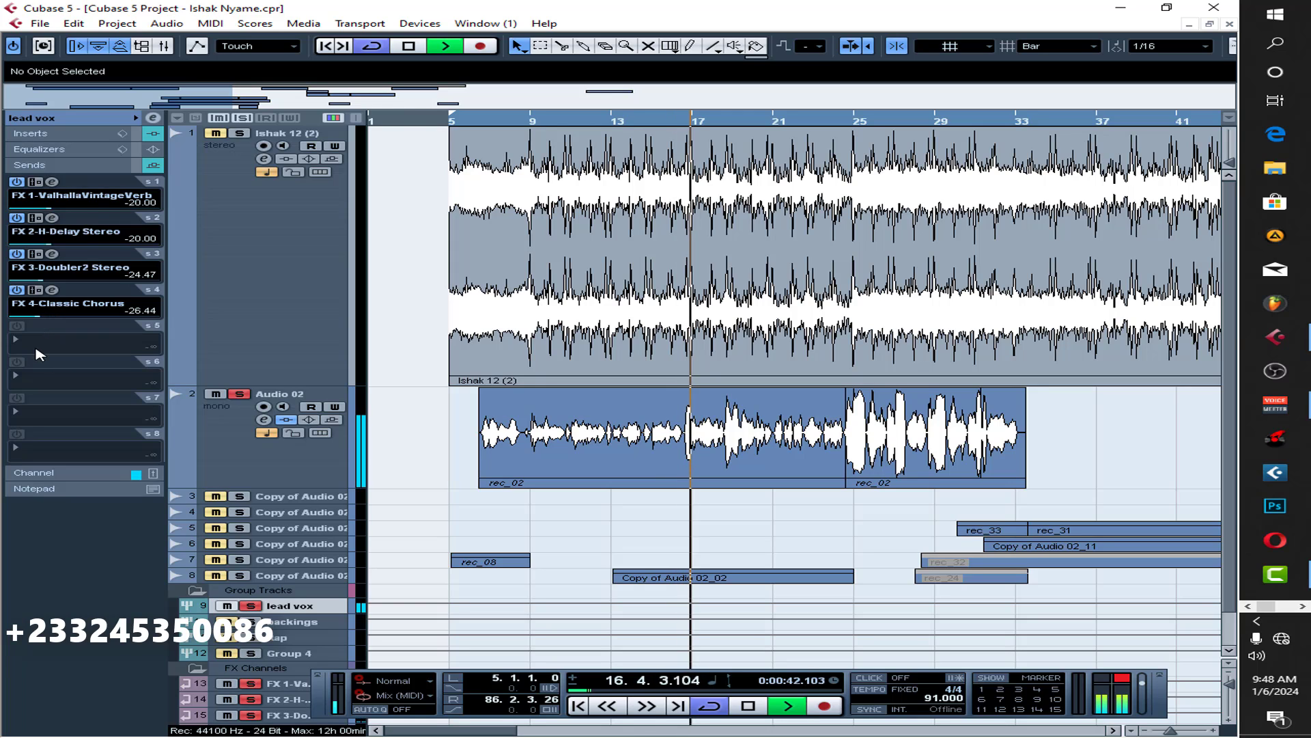
pyautogui.click(410, 46)
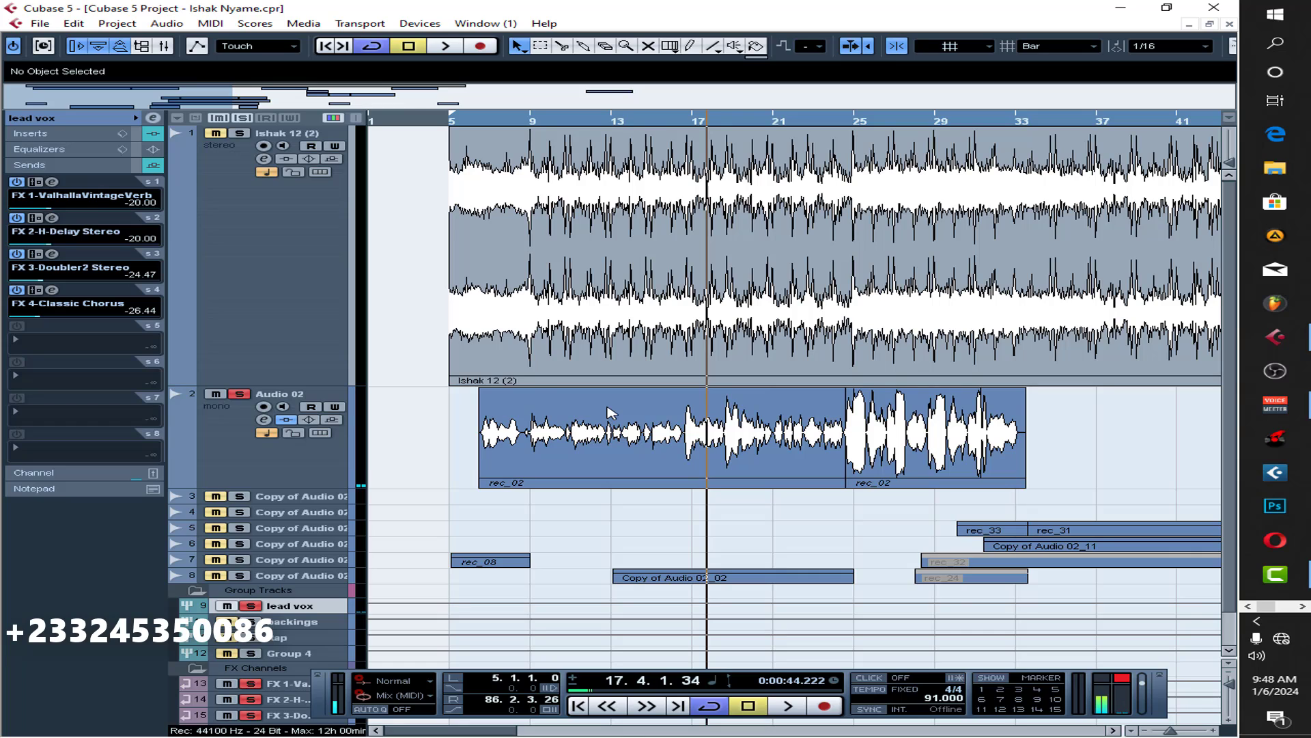
# Review the Classic Chorus delay time, modulation and output settings on the FX 4 channel, and close its editor.
pyautogui.click(52, 290)
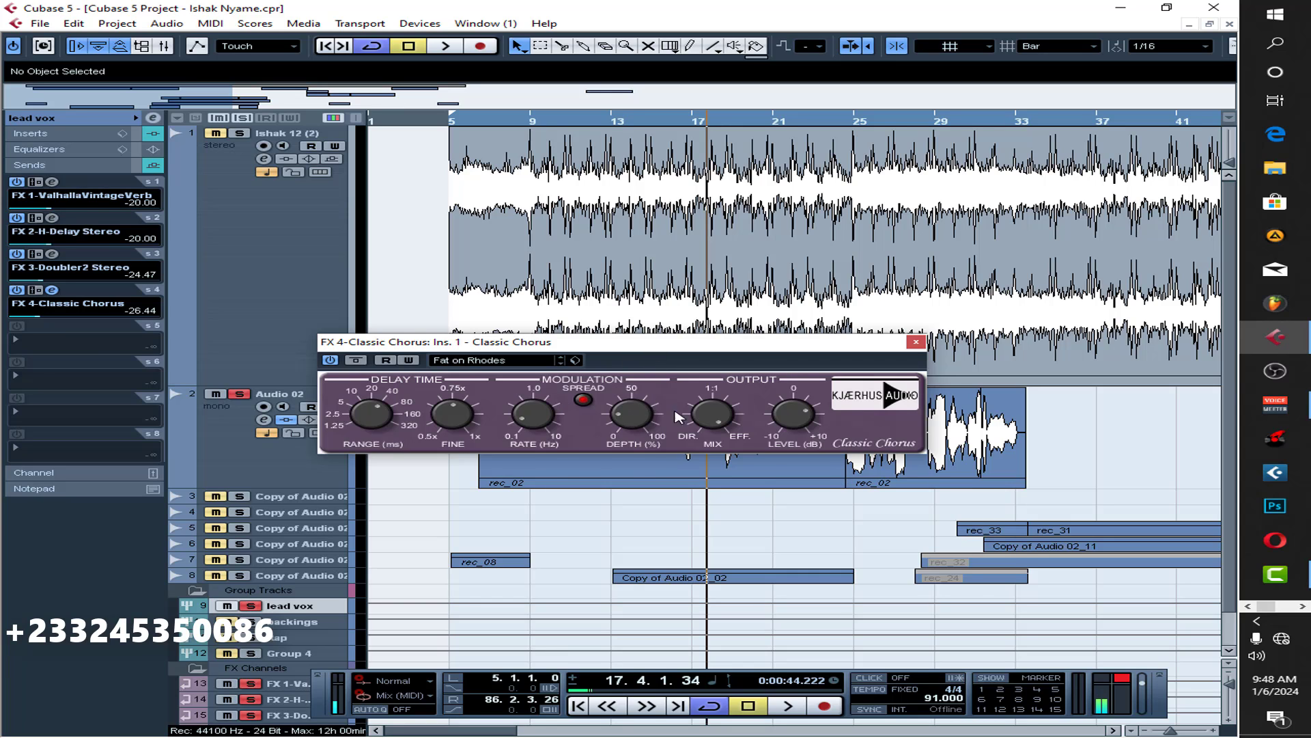
pyautogui.moveTo(651, 345); pyautogui.dragTo(768, 528)
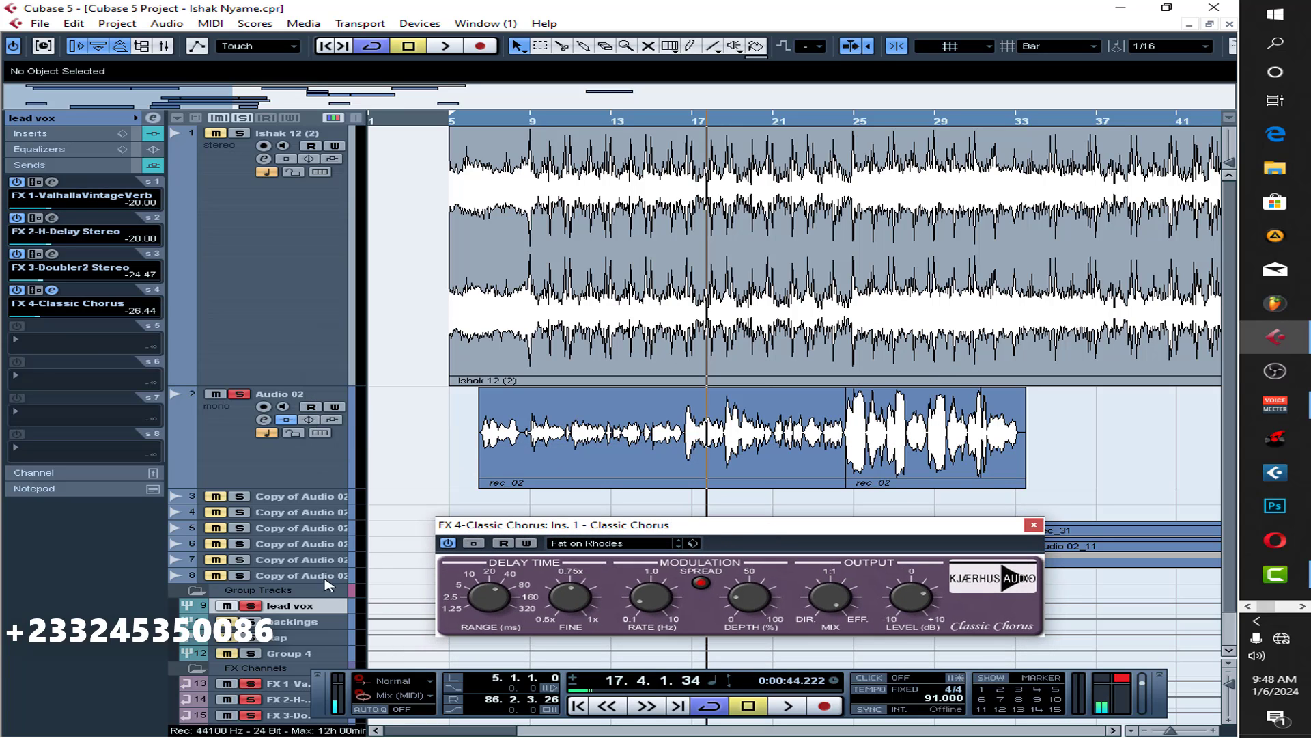
pyautogui.scroll(-2, 326, 584)
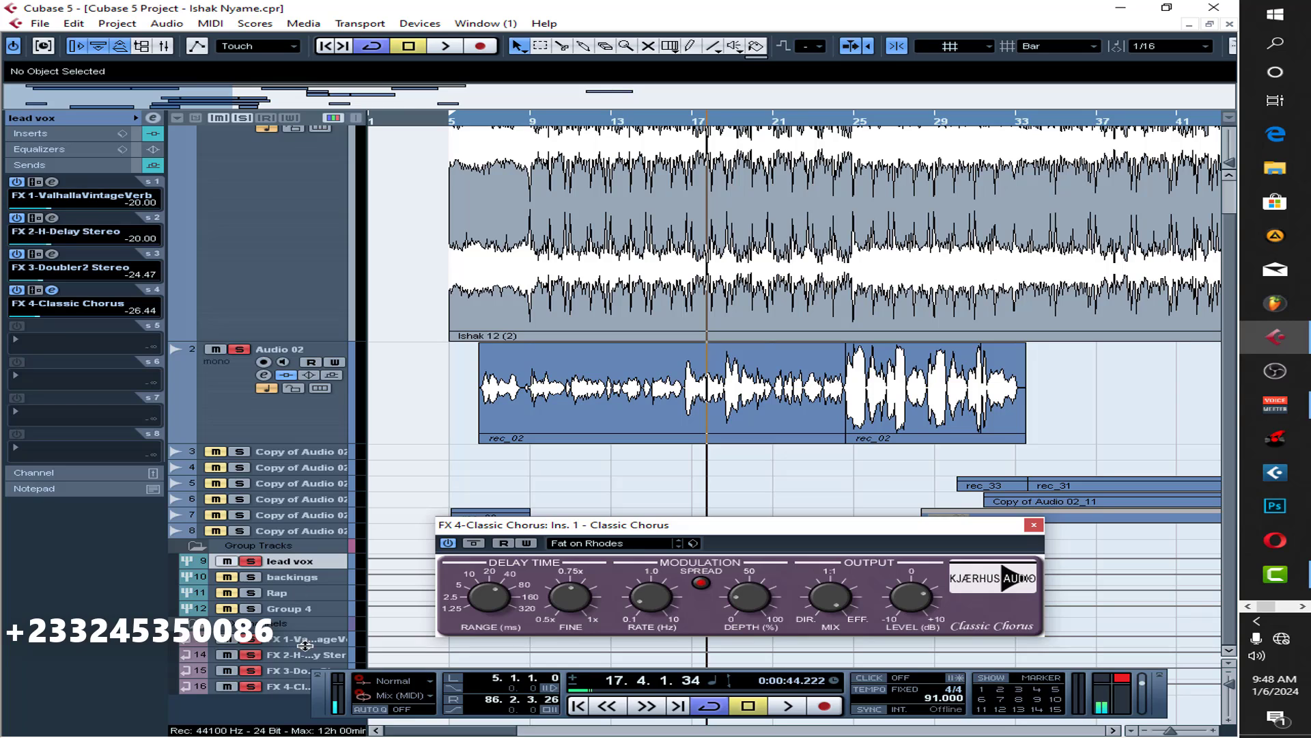
pyautogui.click(63, 135)
pyautogui.click(56, 452)
pyautogui.click(1034, 525)
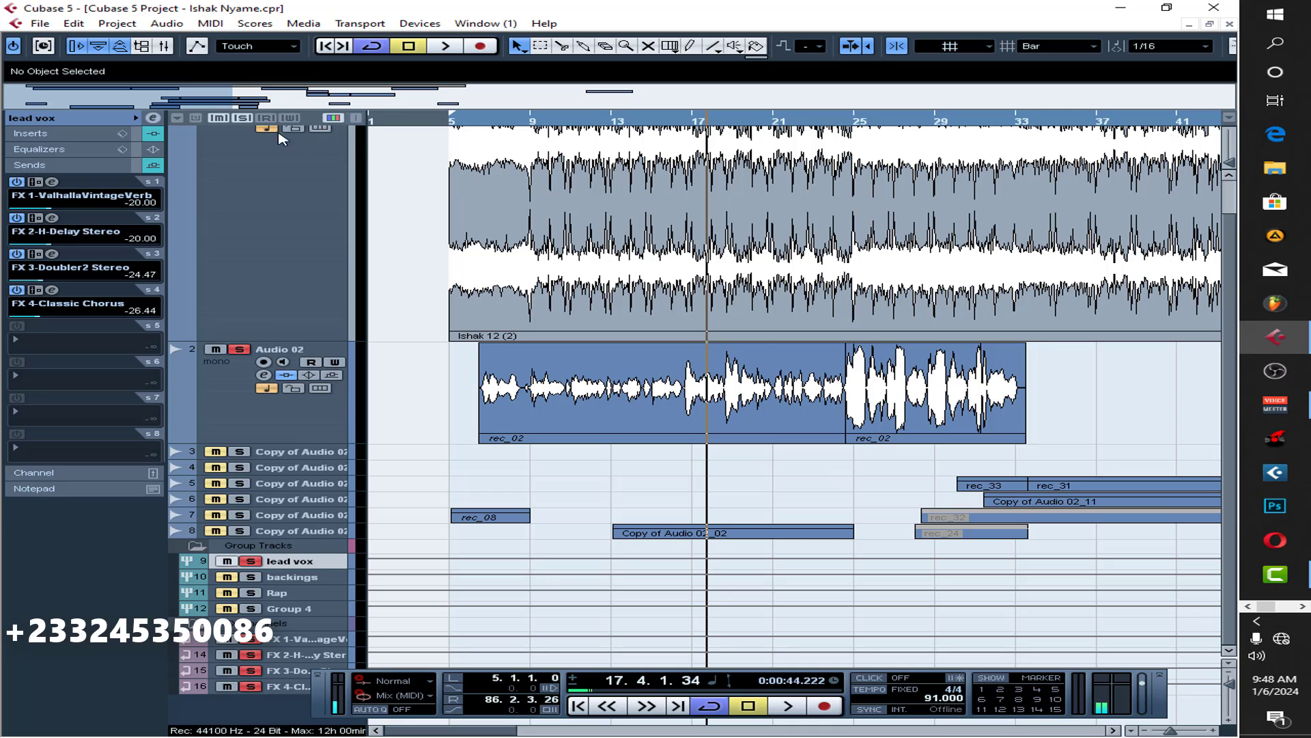
# Fit the whole song arrangement in view, including the instrumental track and all vocal clips.
pyautogui.moveTo(615, 100); pyautogui.dragTo(663, 100)
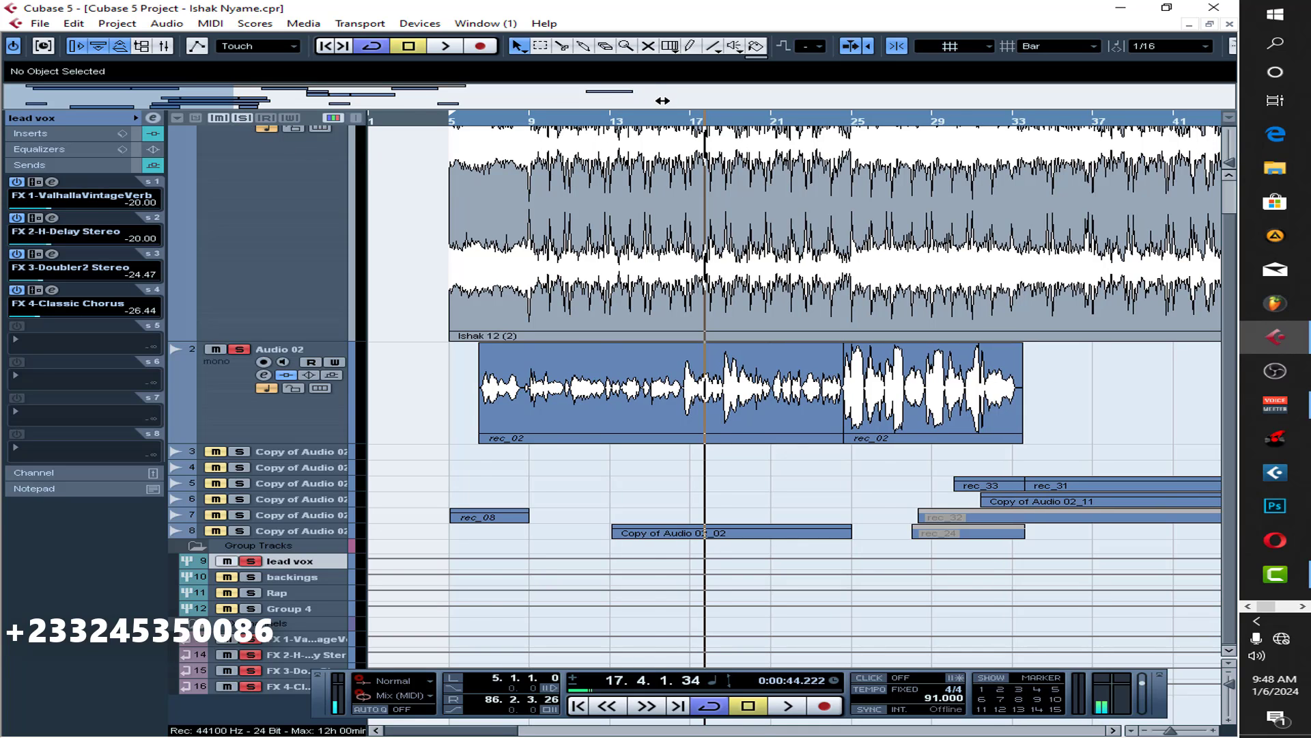
pyautogui.hotkey('shift', 'f')
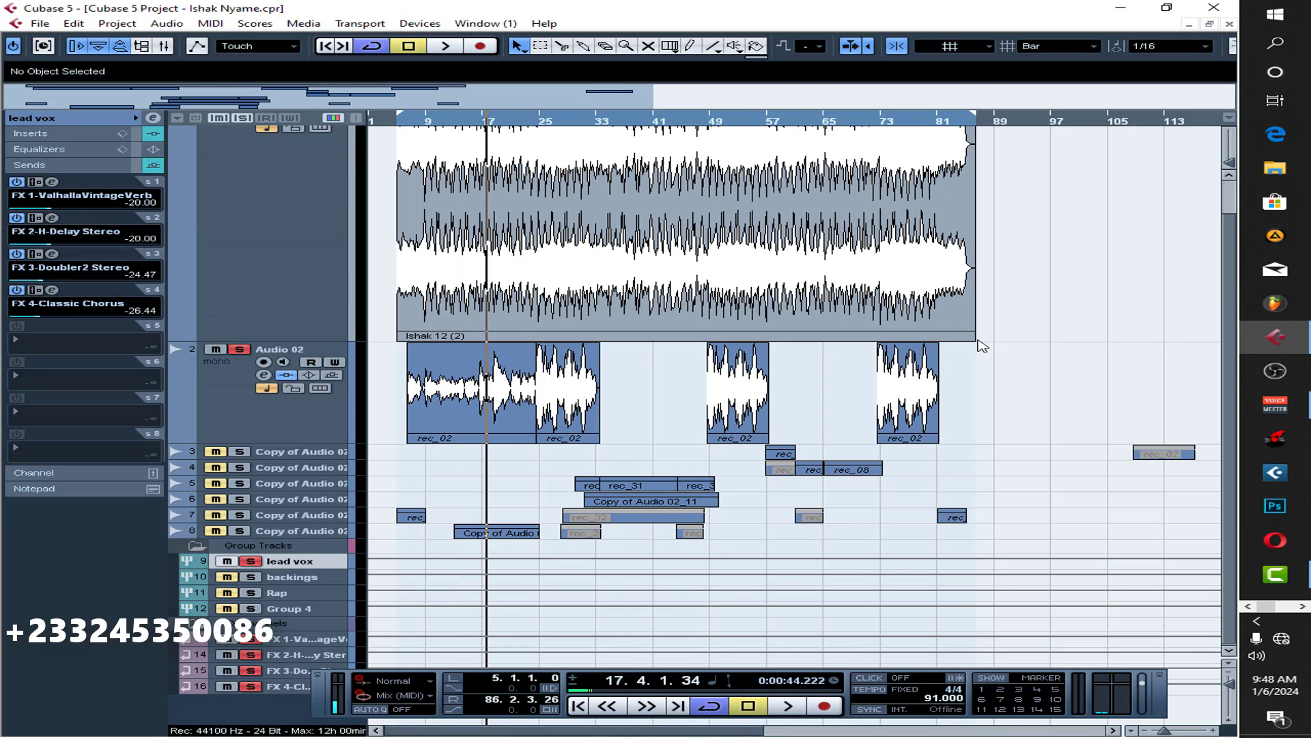
pyautogui.scroll(2, 1031, 487)
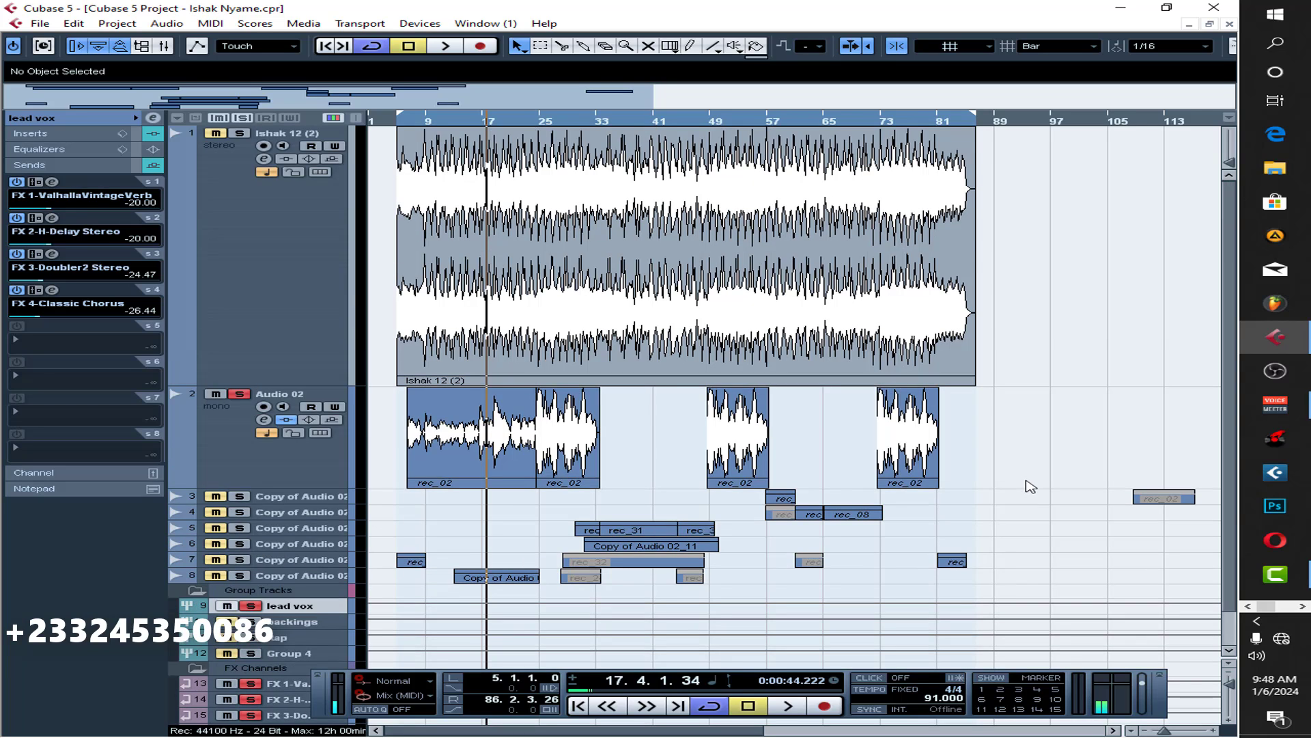